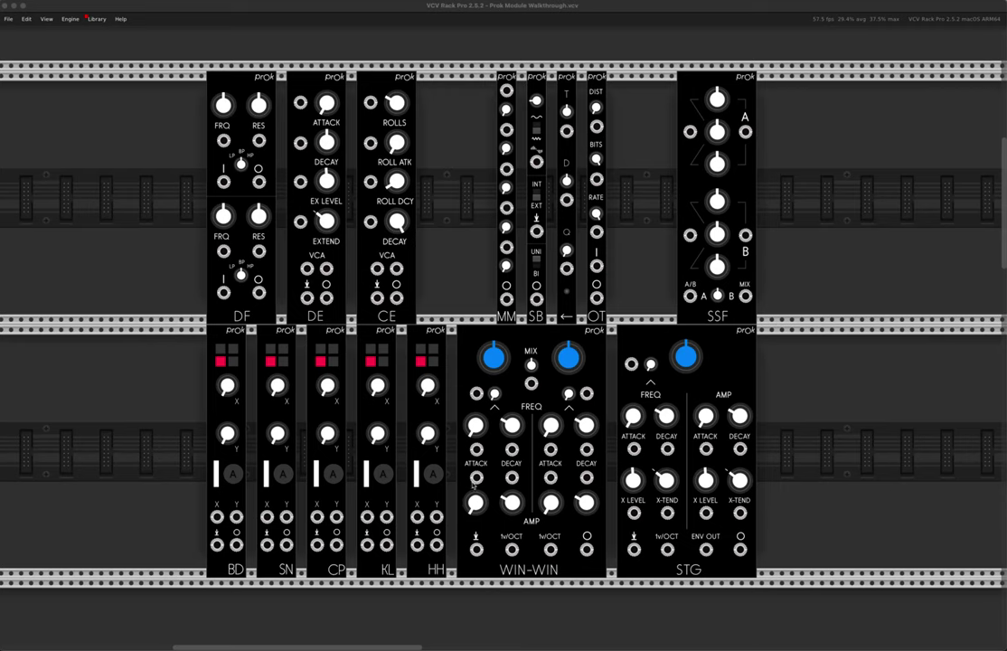
# Step: Unmute channel 1 on the mixer above the drum patch
pyautogui.moveTo(635, 472)
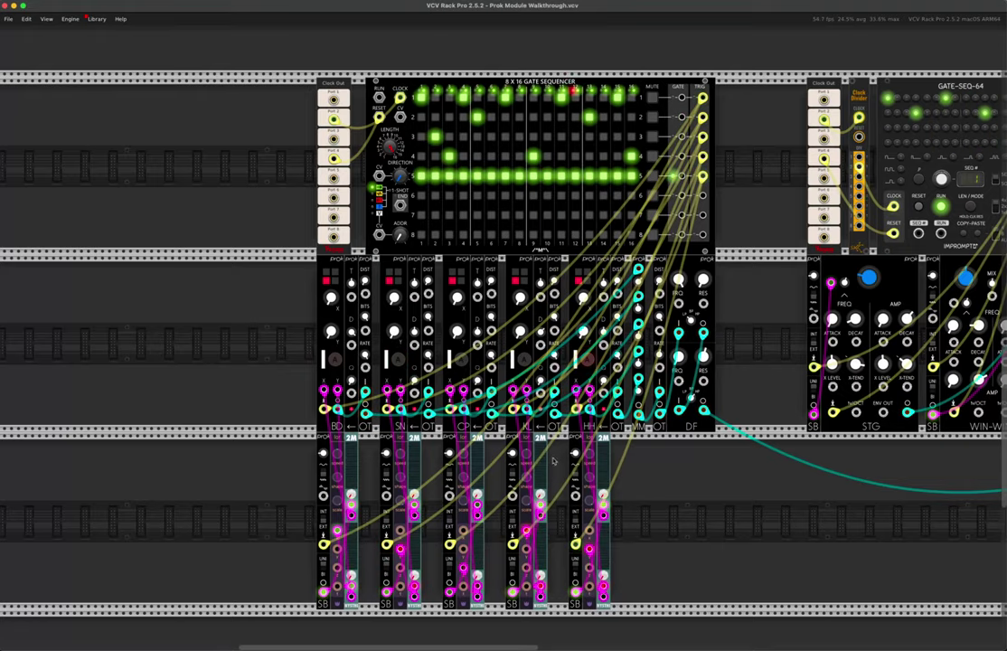
pyautogui.scroll(2, 414, 308)
pyautogui.scroll(2, 414, 307)
pyautogui.scroll(-3, 429, 308)
pyautogui.scroll(-2, 432, 309)
pyautogui.scroll(5, 434, 310)
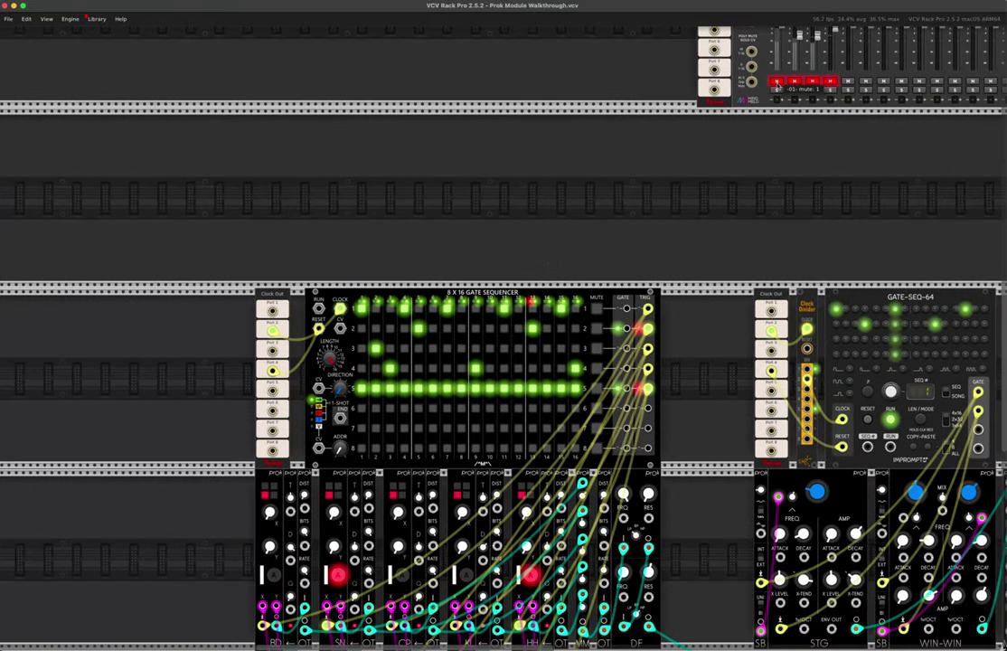
pyautogui.scroll(-4, 595, 250)
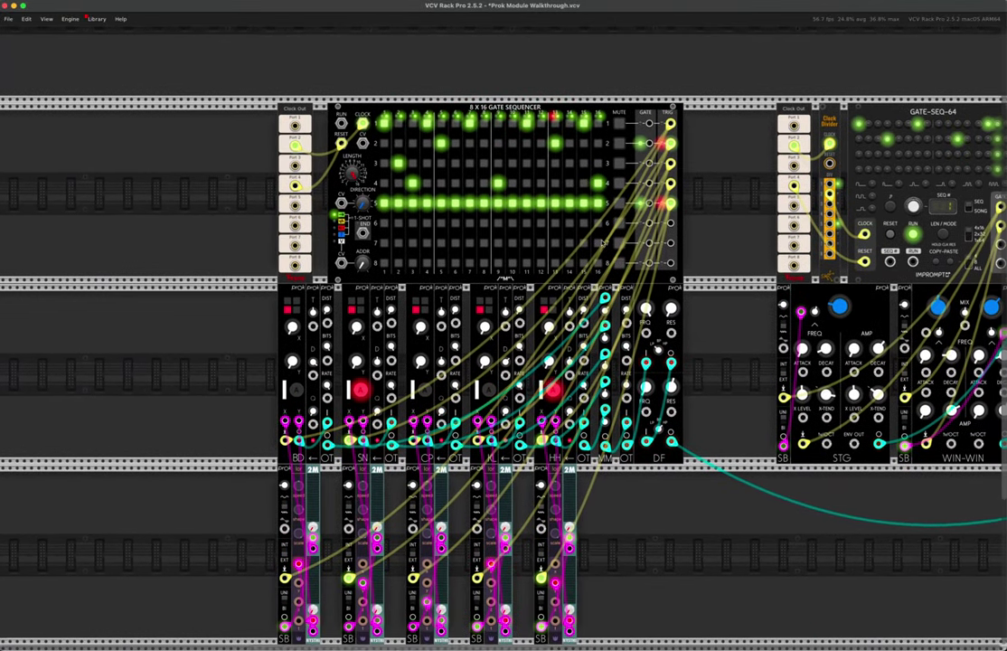
pyautogui.scroll(-1, 602, 242)
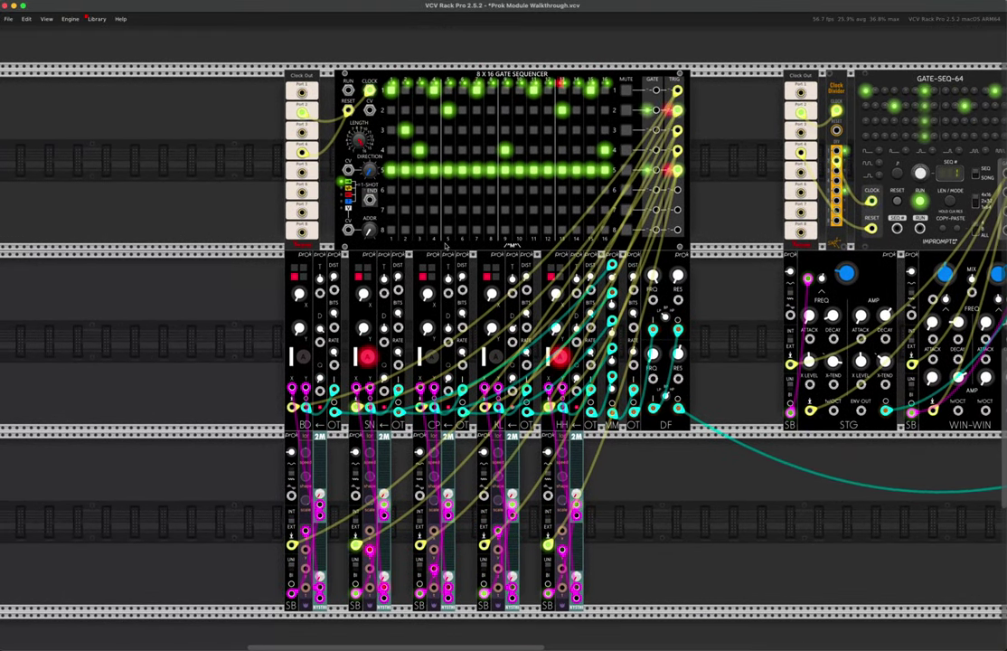
# Step: Mute tracks 2, 3, 4 and 5 of the 8 x 16 gate sequencer, leaving track 1 playing
pyautogui.scroll(2, 443, 244)
pyautogui.scroll(2, 405, 246)
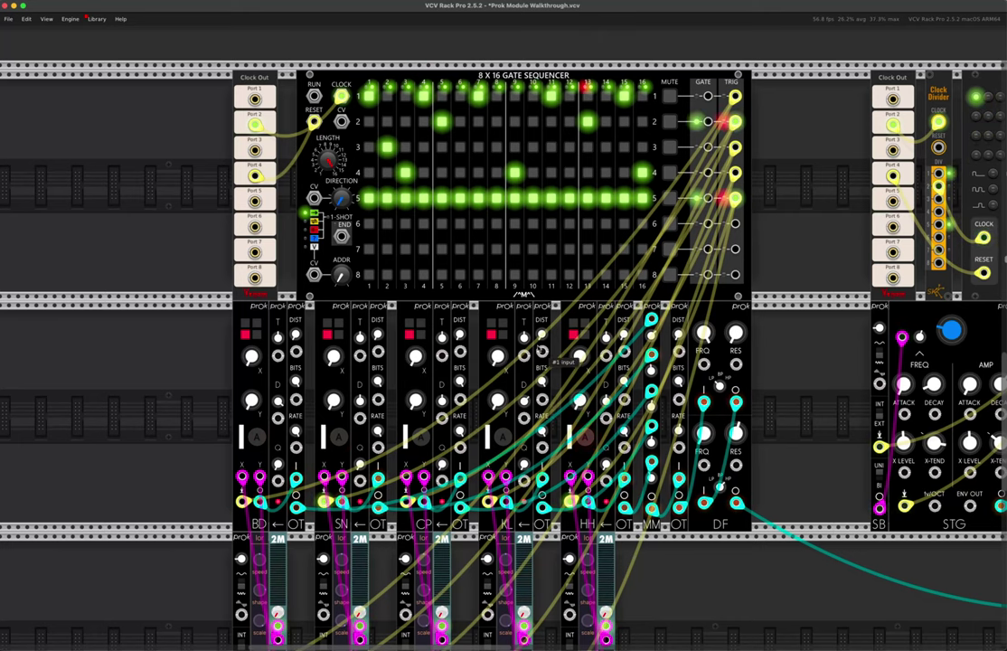
pyautogui.click(668, 121)
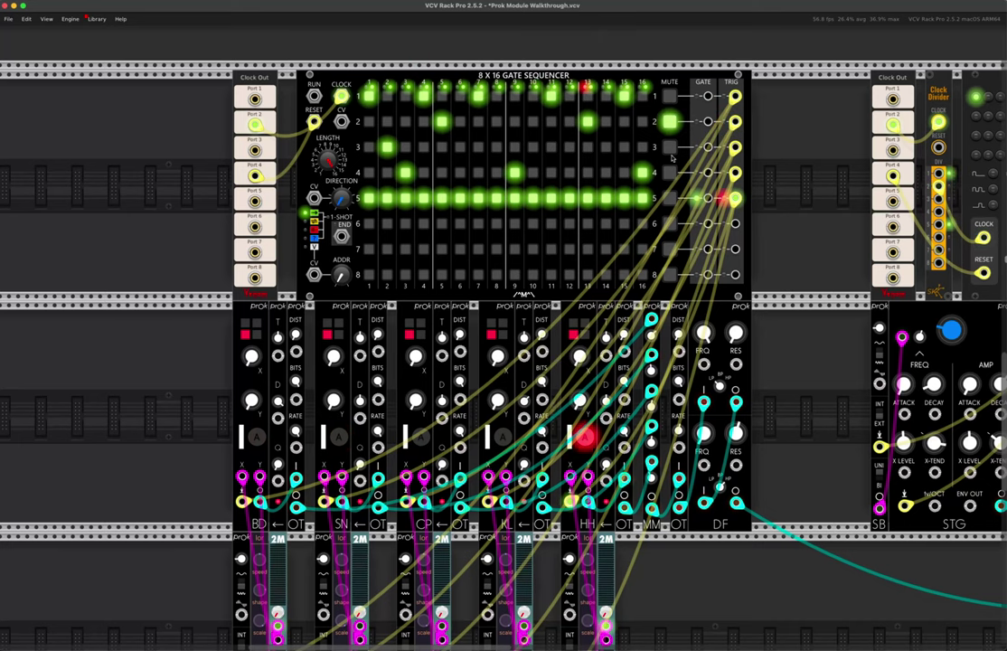
pyautogui.click(669, 146)
pyautogui.click(669, 172)
pyautogui.click(669, 197)
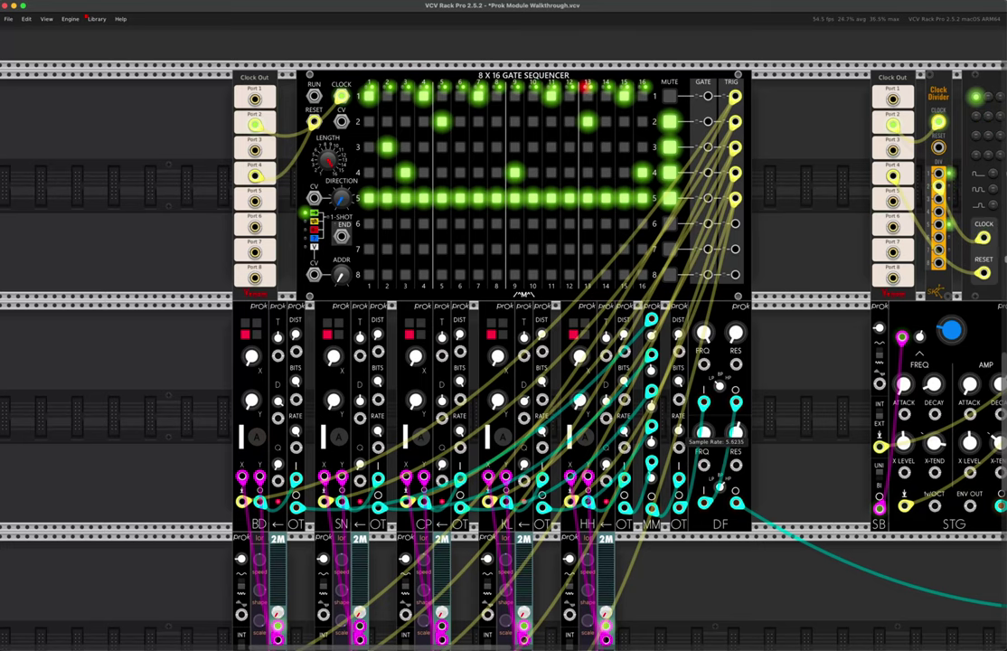
# Step: Lower the decay on the BD drum's expander, and try a small transpose increase before resetting transpose to its default
pyautogui.click(256, 437)
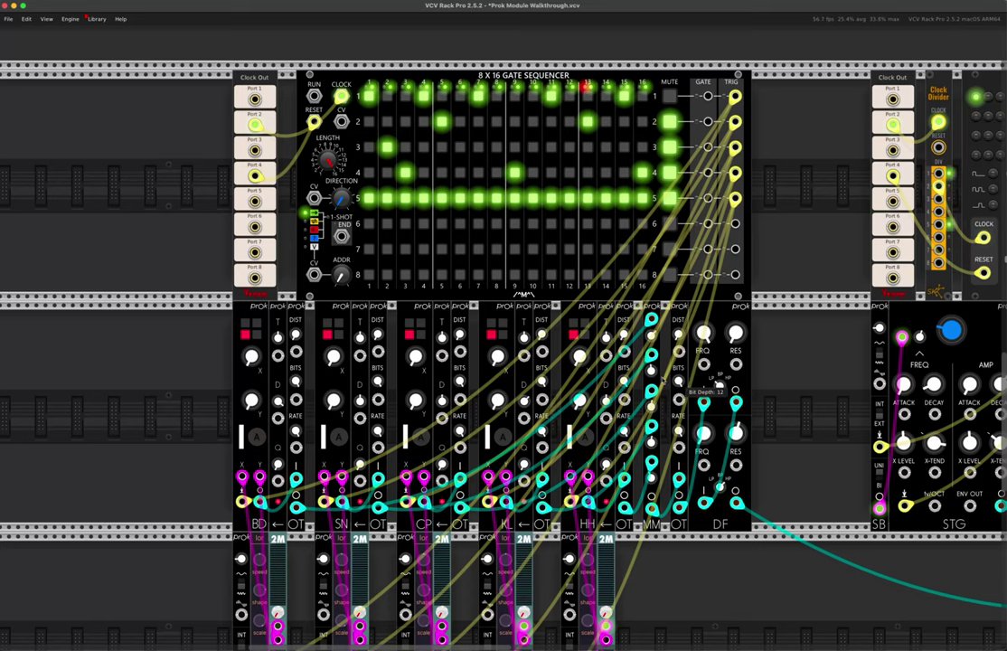
pyautogui.scroll(5, 256, 400)
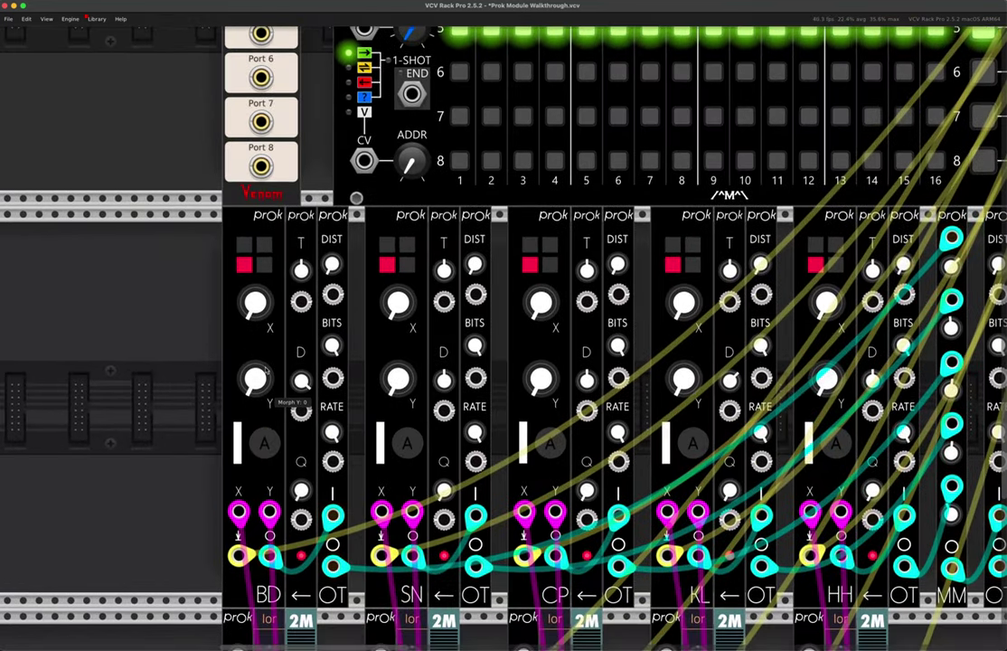
pyautogui.scroll(-1, 268, 366)
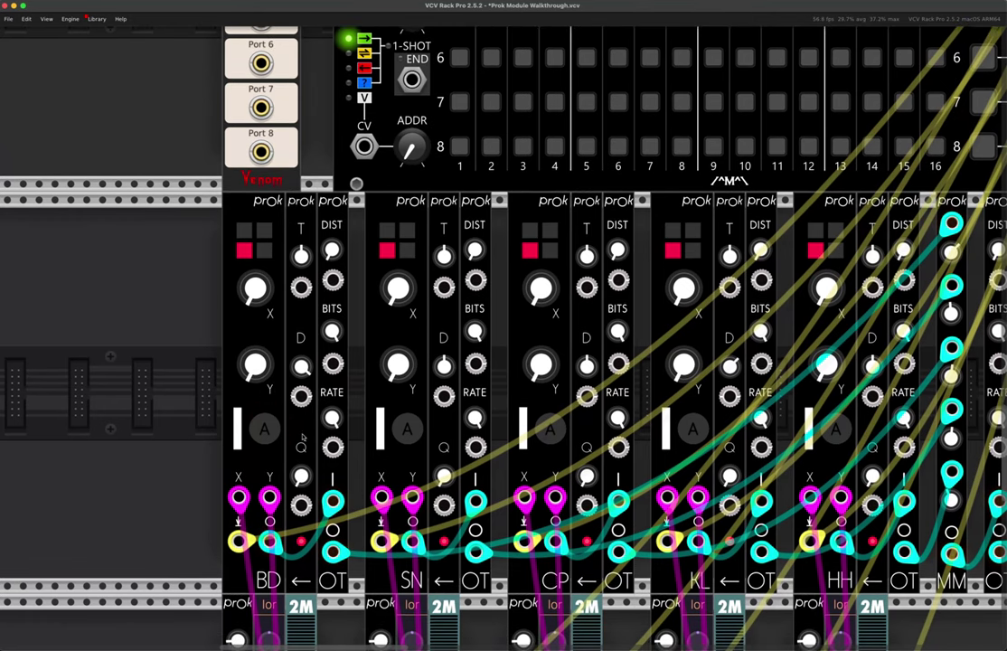
pyautogui.moveTo(303, 367)
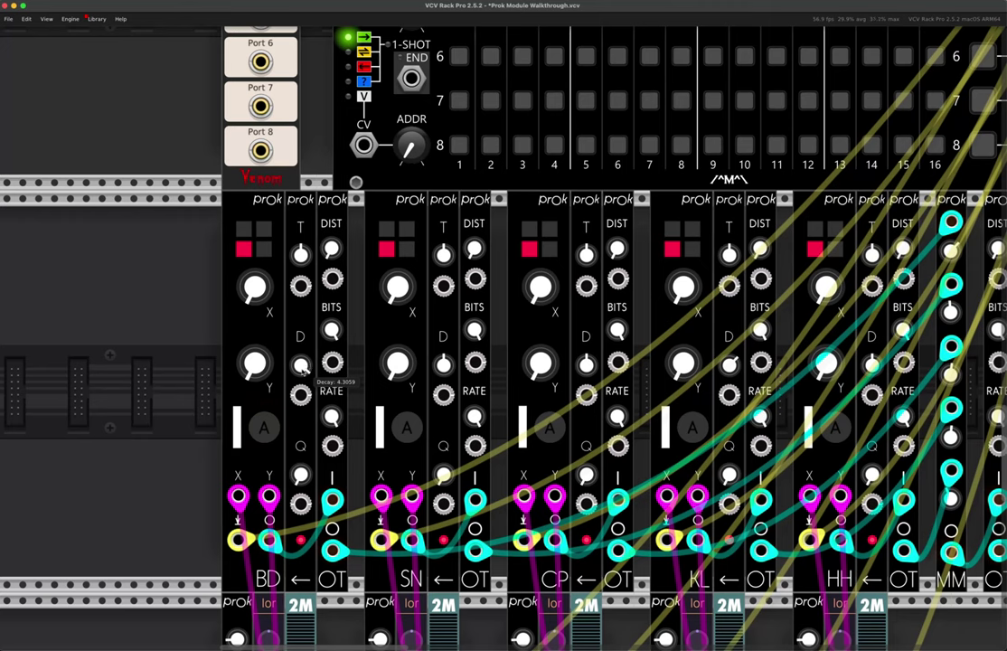
pyautogui.moveTo(300, 365); pyautogui.dragTo(300, 340)
pyautogui.moveTo(305, 254)
pyautogui.moveTo(300, 254); pyautogui.dragTo(300, 249)
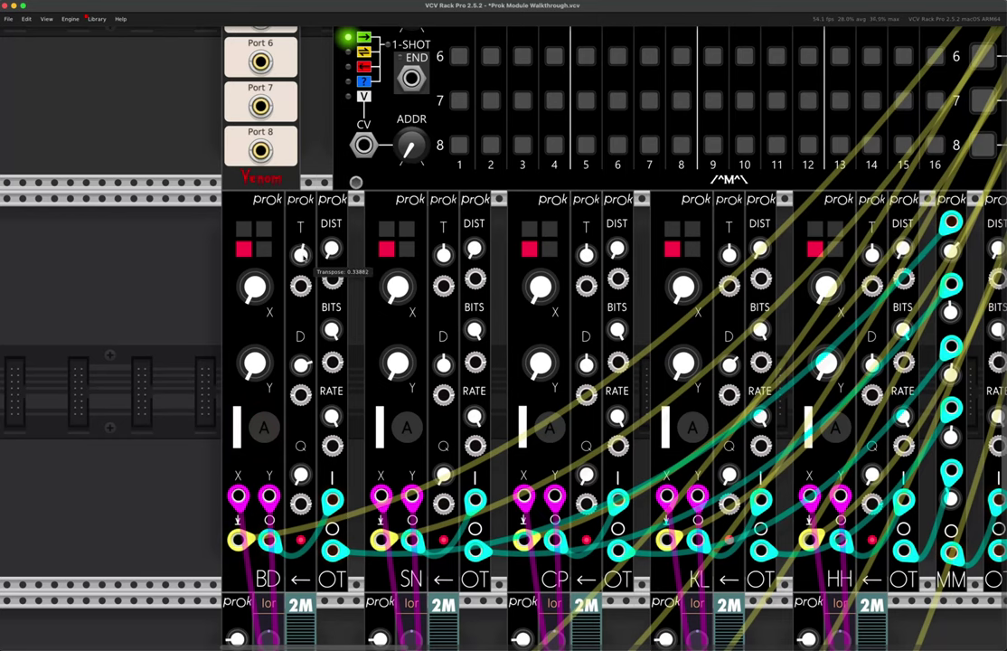
pyautogui.doubleClick(300, 254)
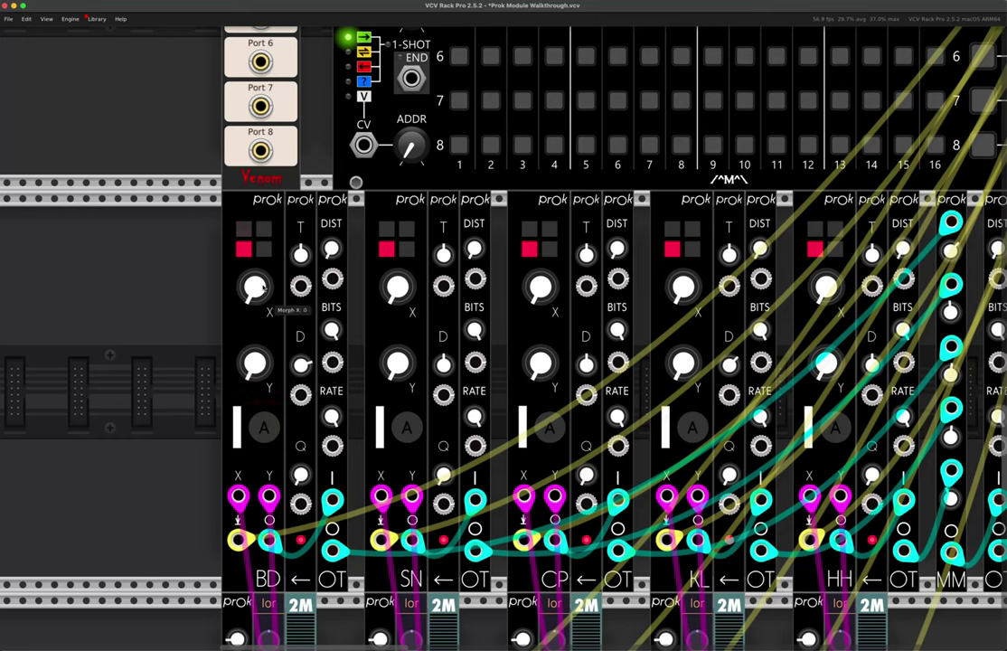
# Step: Sweep the BD drum's Morph X and Morph Y up to their maximum and return both to 0
pyautogui.moveTo(257, 289)
pyautogui.mouseDown()
pyautogui.moveTo(256, 126)
pyautogui.moveTo(257, 285)
pyautogui.mouseUp()
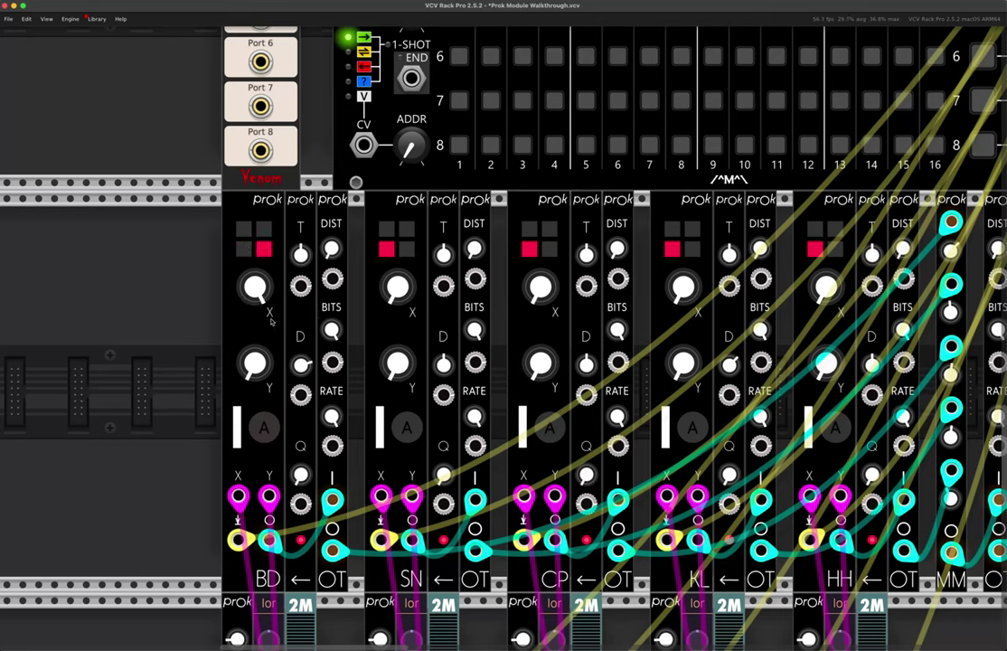
pyautogui.moveTo(256, 363); pyautogui.dragTo(256, 348)
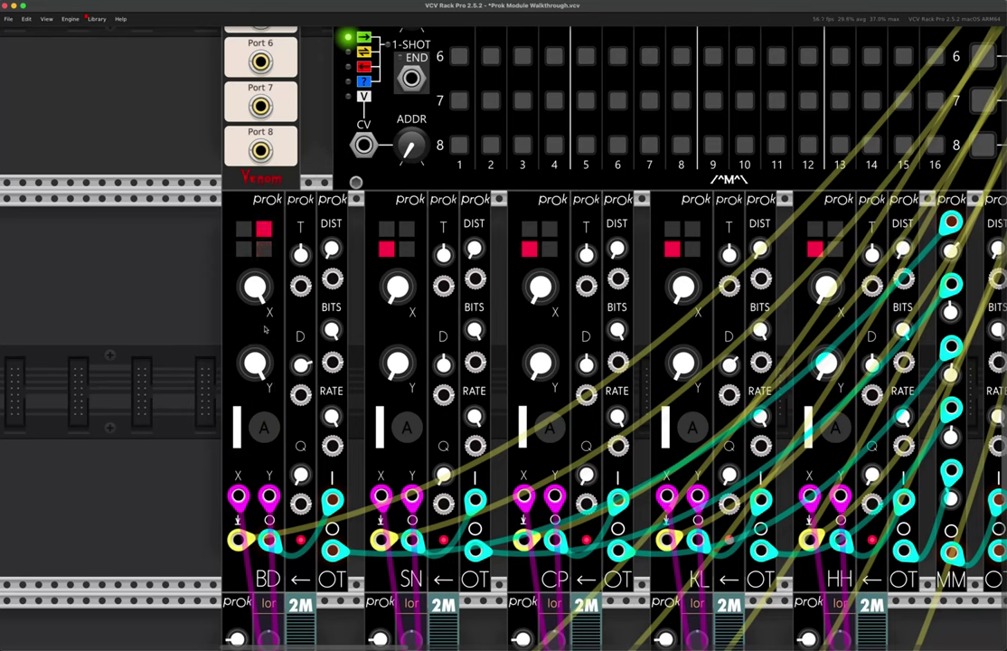
pyautogui.moveTo(258, 292); pyautogui.dragTo(258, 348)
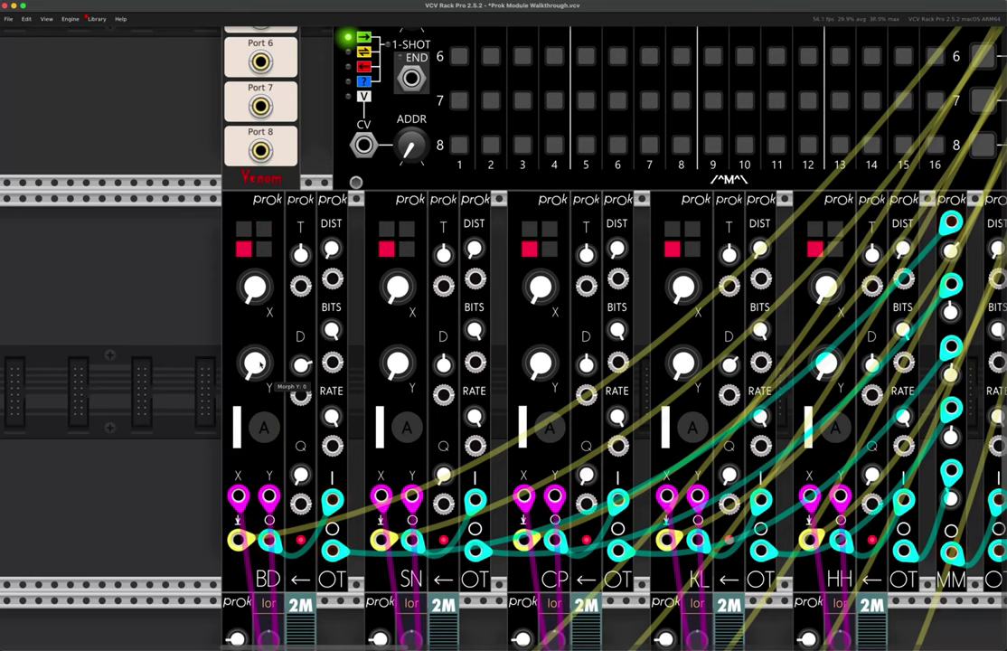
# Step: Try a blend of the four BD sounds with raised Morph X and Morph Y at about 0.53, and reset Morph Y
pyautogui.moveTo(294, 249)
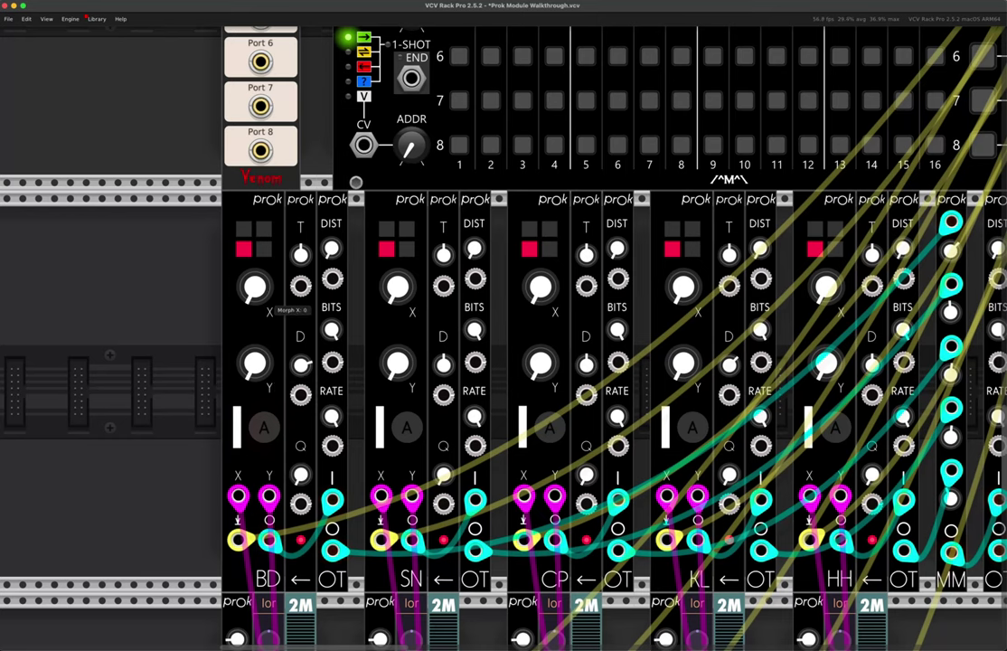
pyautogui.moveTo(269, 496)
pyautogui.moveTo(301, 476)
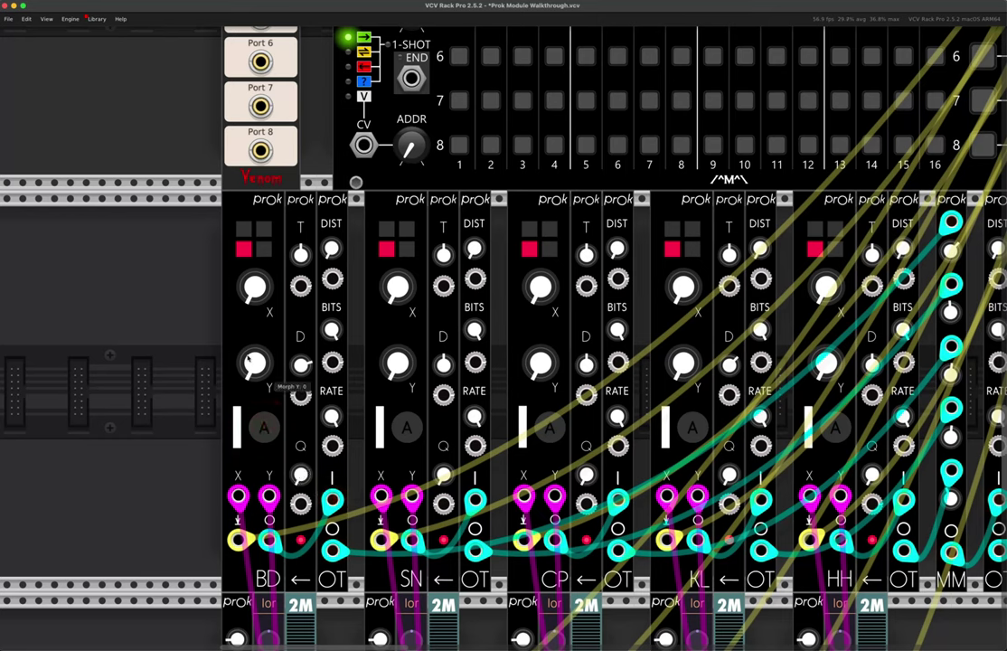
pyautogui.moveTo(250, 288); pyautogui.dragTo(249, 208)
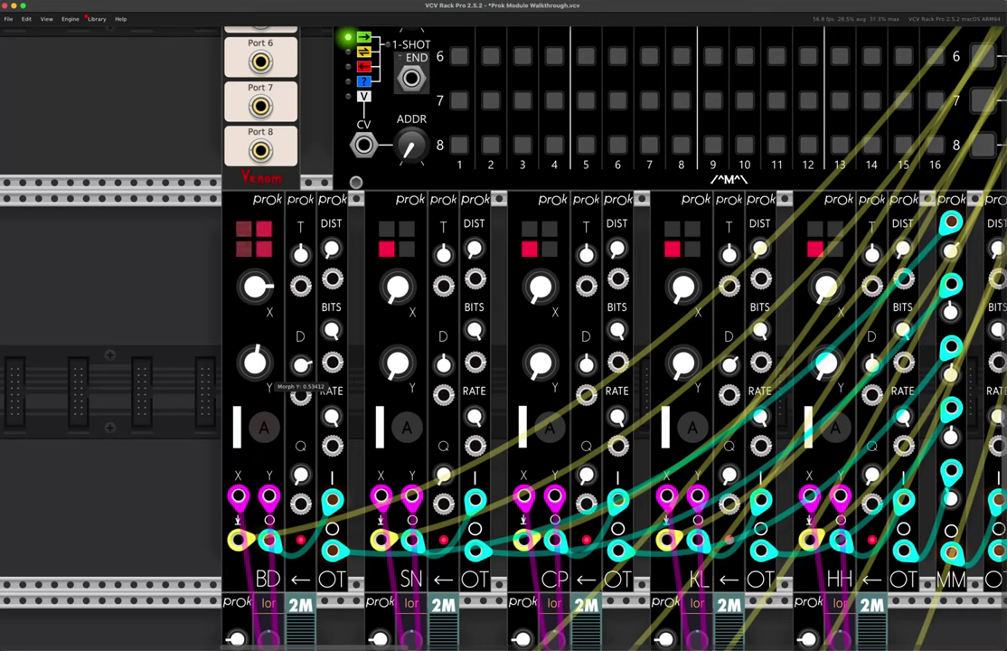
pyautogui.doubleClick(261, 366)
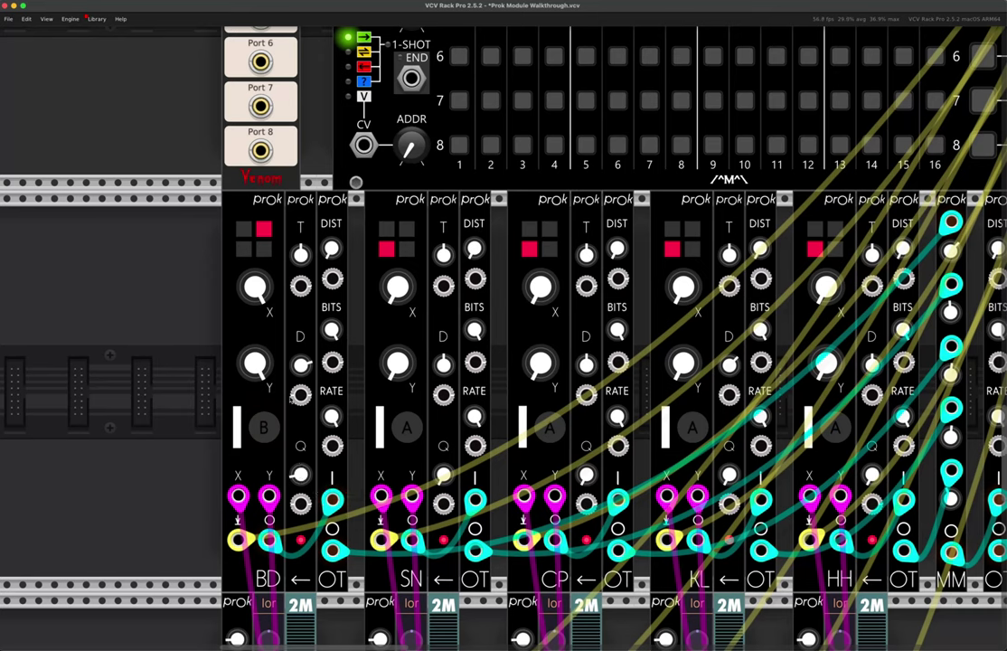
# Step: Switch the BD drum to quad C with Morph X at about 0.91 and Morph Y near its minimum
pyautogui.moveTo(255, 287); pyautogui.dragTo(255, 312)
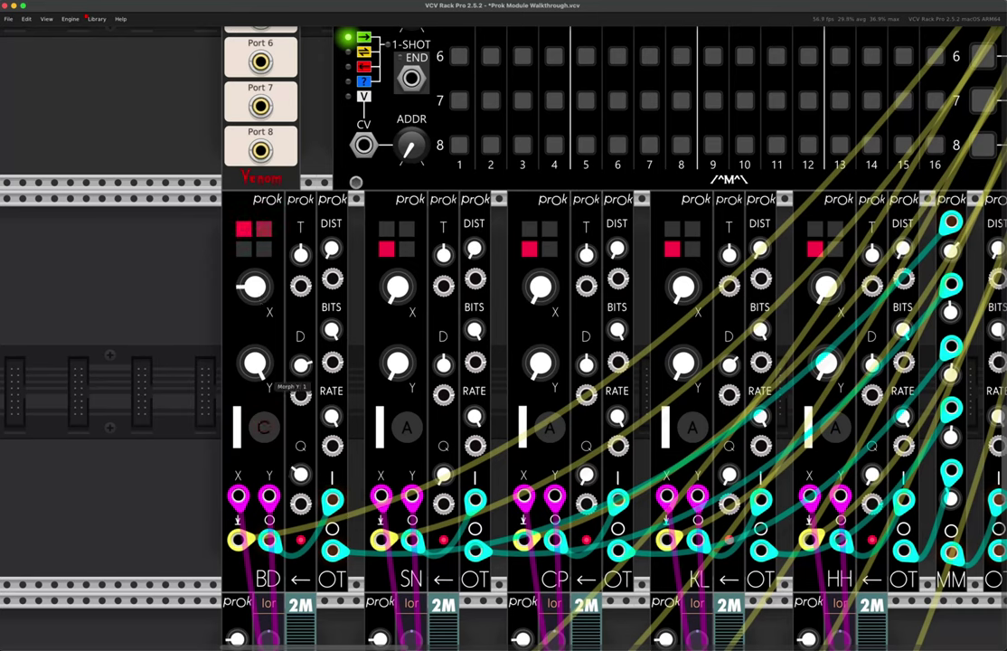
pyautogui.moveTo(255, 362); pyautogui.dragTo(254, 407)
pyautogui.moveTo(255, 362); pyautogui.dragTo(257, 276)
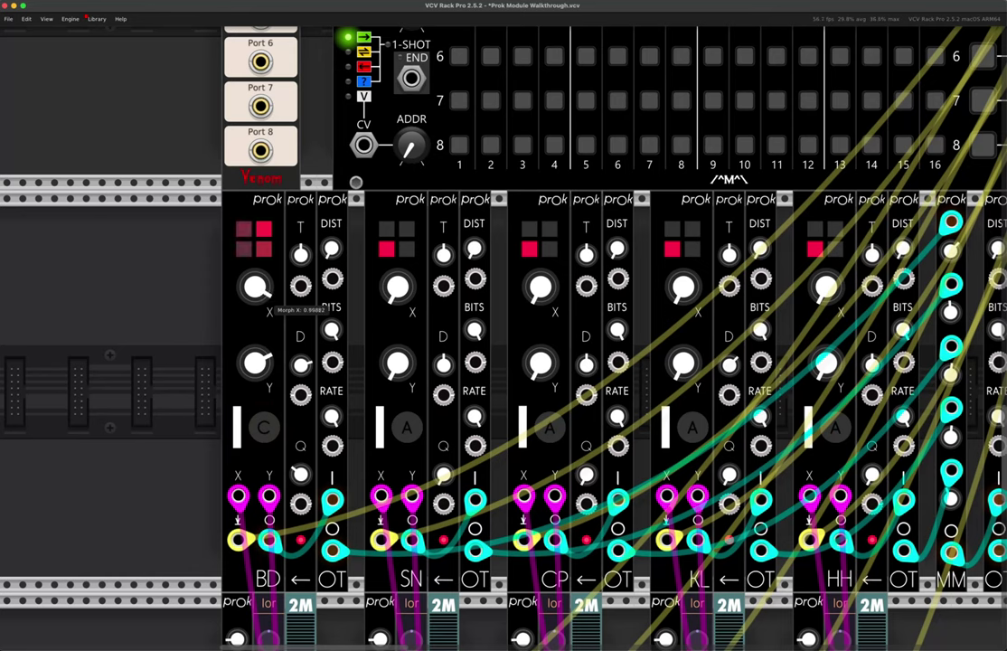
pyautogui.moveTo(257, 362); pyautogui.dragTo(257, 375)
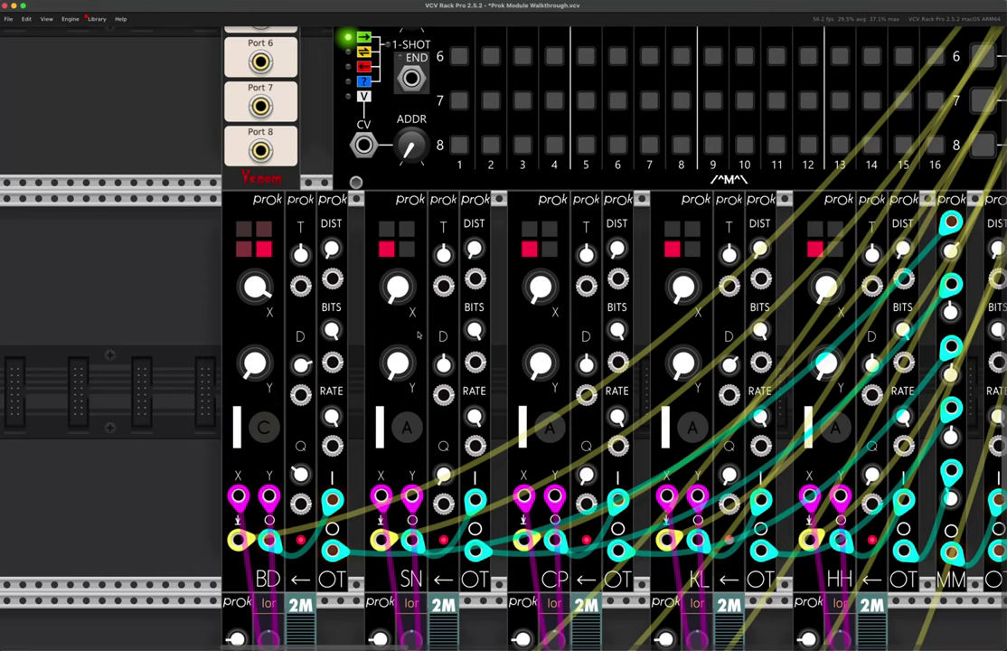
# Step: Try the BD drum's OT effect with distortion at about 0.98 and bit depth at about 6.5, restoring the defaults
pyautogui.moveTo(332, 249); pyautogui.dragTo(332, 180)
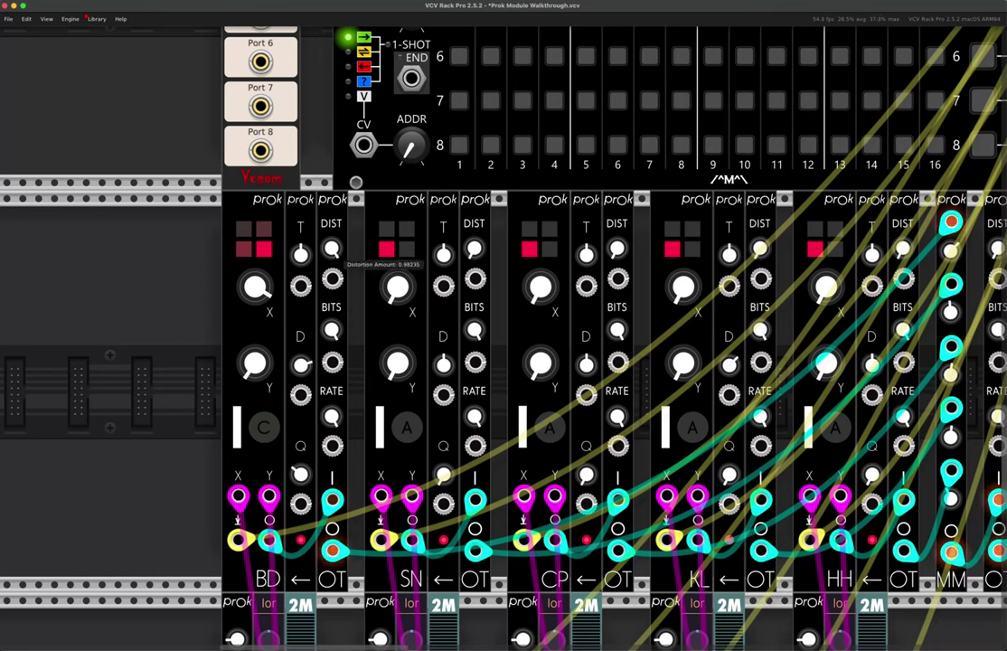
pyautogui.moveTo(333, 335)
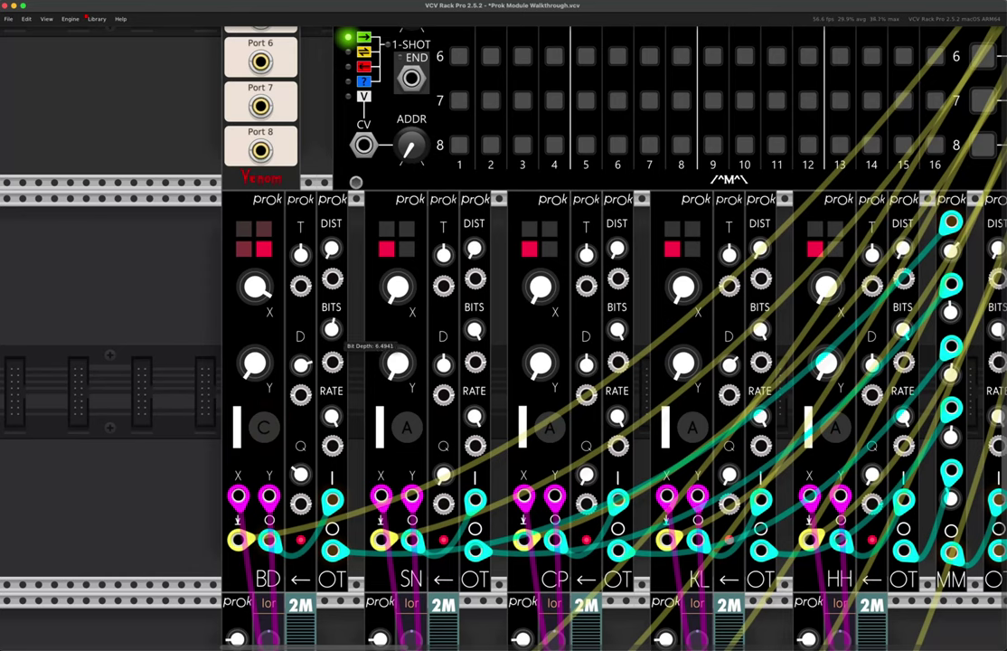
pyautogui.moveTo(334, 418)
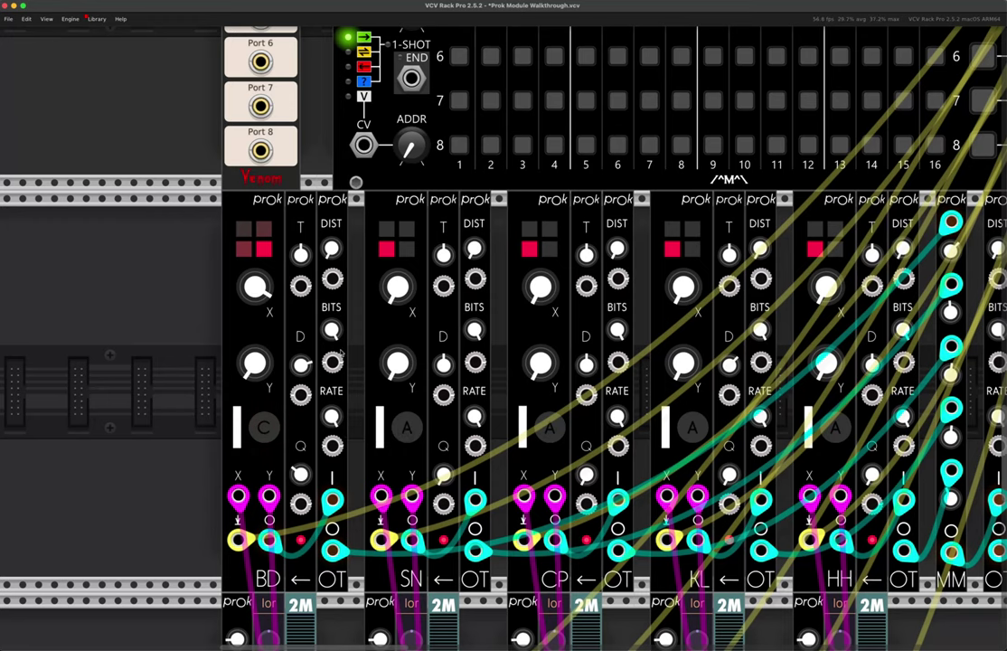
# Step: Unmute tracks 2, 3, 4 and 5 of the 8 x 16 gate sequencer
pyautogui.hscroll(3, 579, 343)
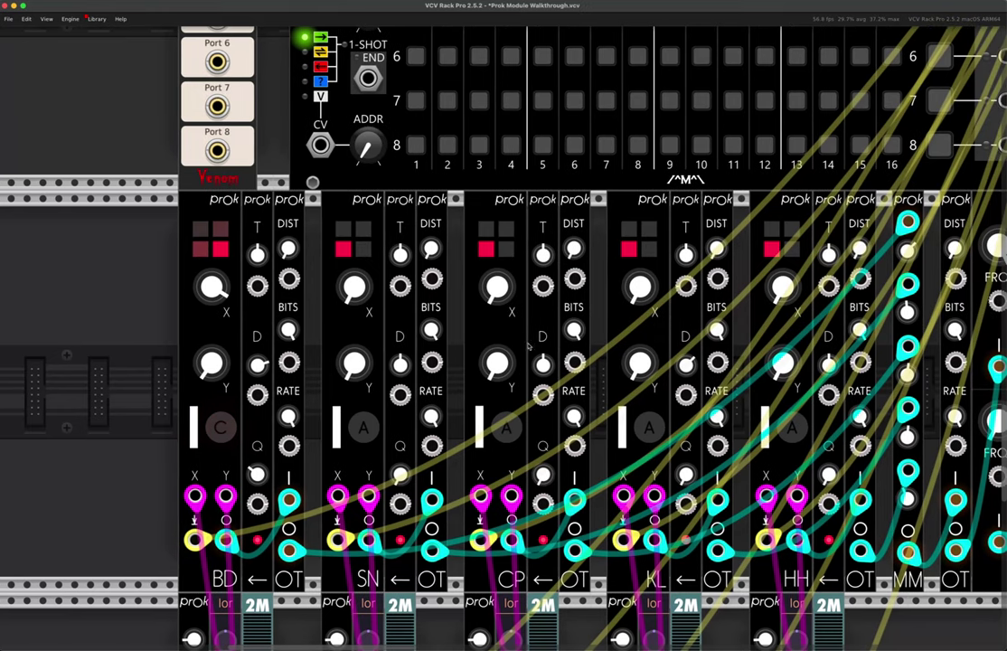
pyautogui.scroll(5, 527, 346)
pyautogui.click(823, 166)
pyautogui.click(824, 210)
pyautogui.click(824, 254)
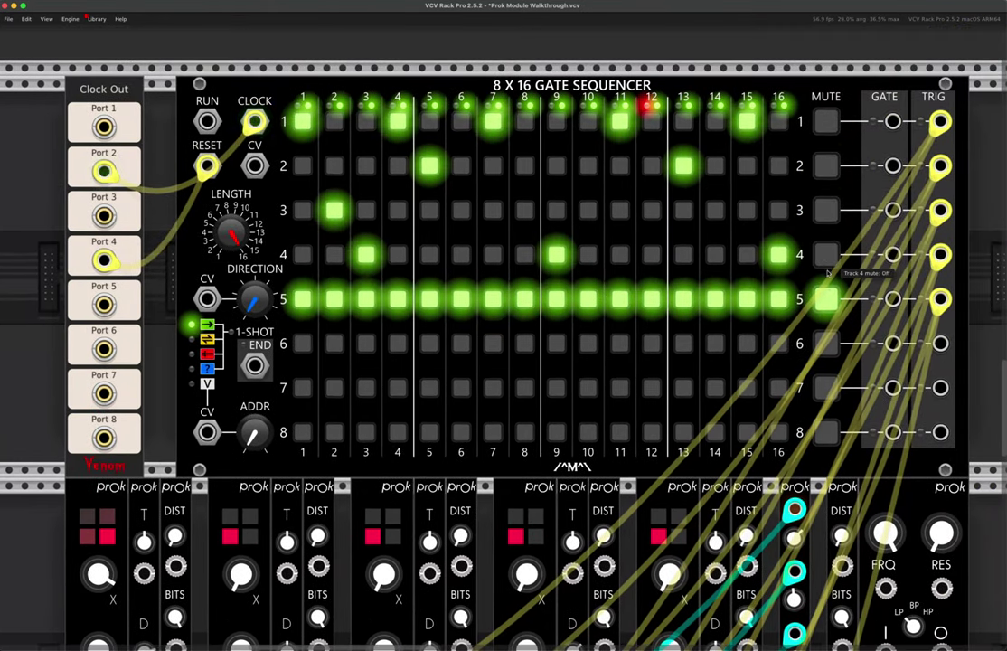
pyautogui.click(824, 298)
# Step: Switch the KL drum to quad D, with Morph Y at roughly three quarters and Morph X near the middle
pyautogui.scroll(-4, 630, 335)
pyautogui.scroll(-4, 629, 335)
pyautogui.hscroll(-3, 629, 335)
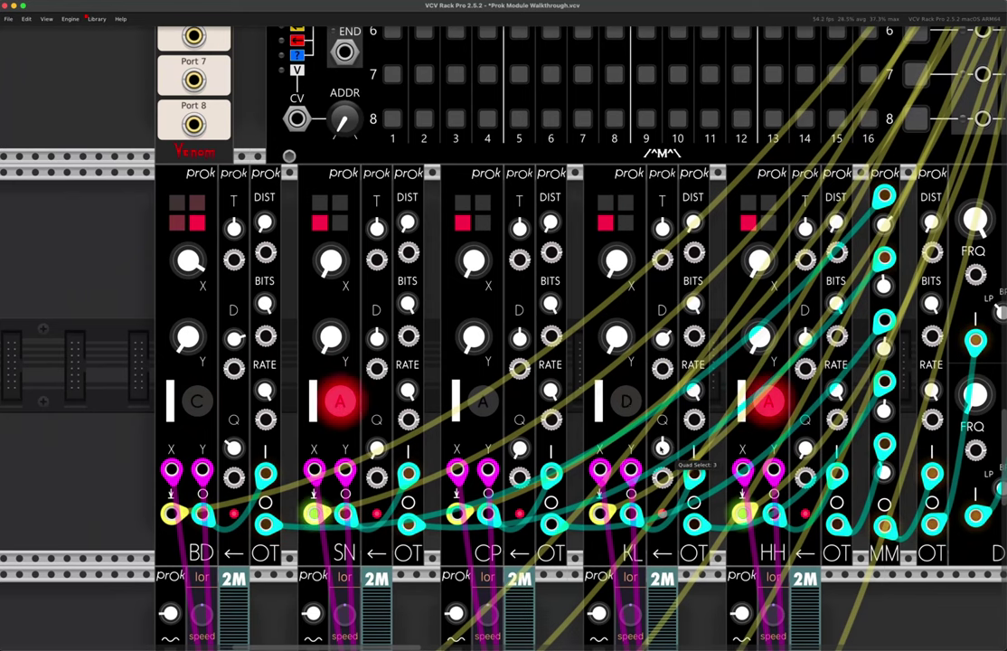
pyautogui.moveTo(619, 343); pyautogui.dragTo(618, 327)
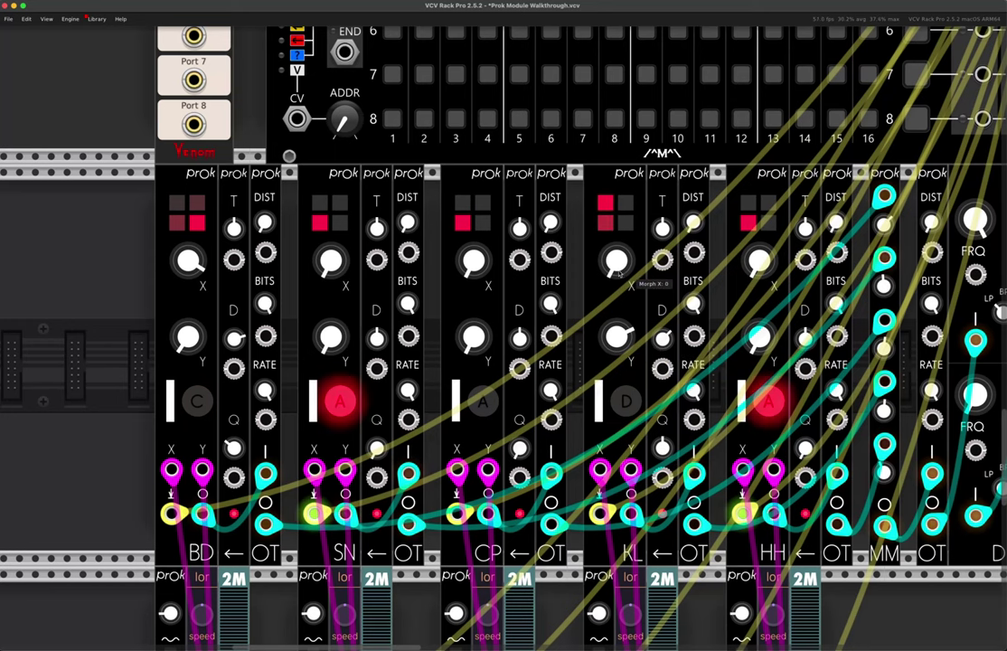
pyautogui.moveTo(618, 261); pyautogui.dragTo(635, 297)
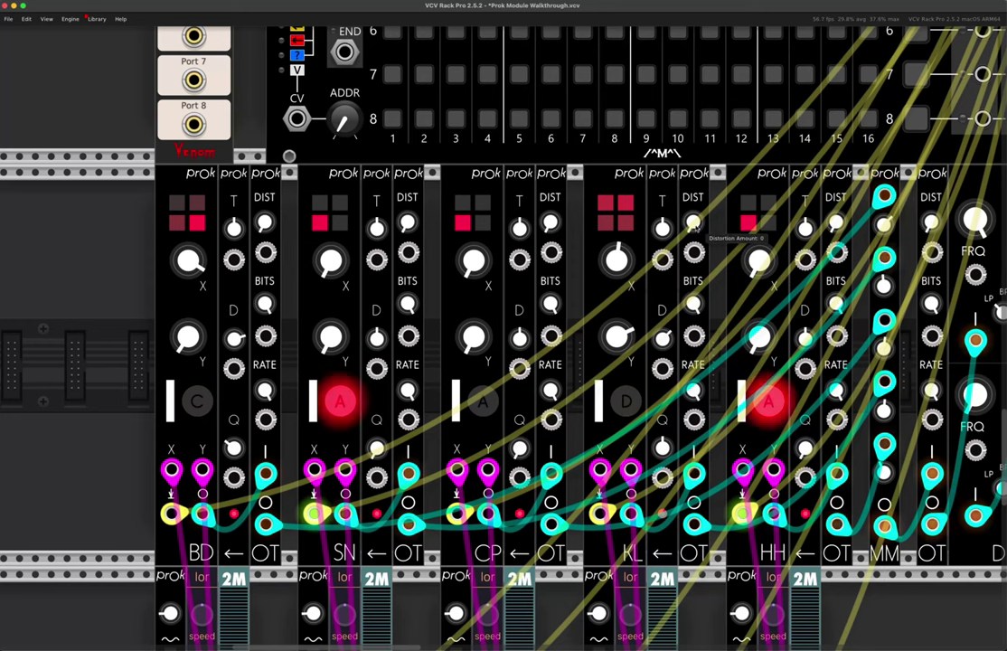
# Step: Shape the KL drum with light distortion, a shorter decay and transpose reset to its default
pyautogui.moveTo(694, 222); pyautogui.dragTo(693, 226)
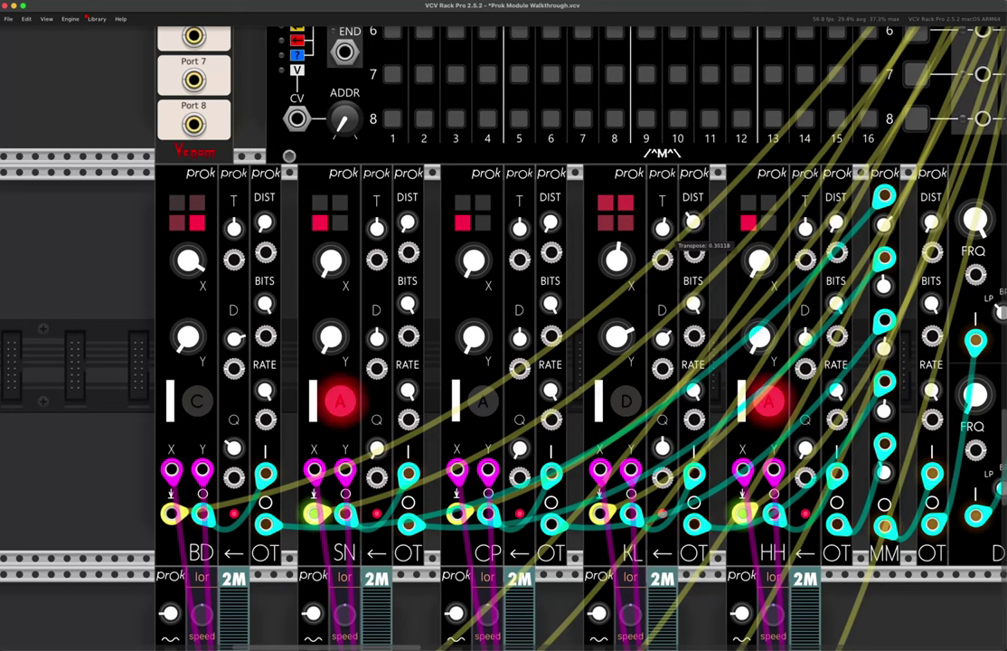
pyautogui.moveTo(662, 228)
pyautogui.mouseDown()
pyautogui.moveTo(663, 272)
pyautogui.moveTo(661, 227)
pyautogui.mouseUp()
pyautogui.doubleClick(671, 231)
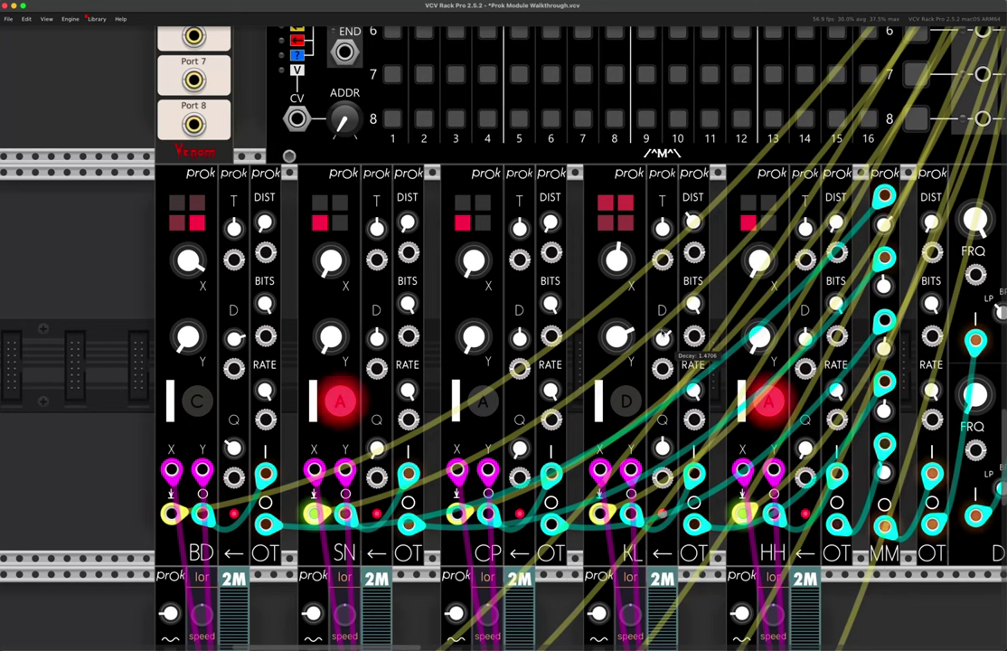
pyautogui.moveTo(662, 338); pyautogui.dragTo(662, 340)
pyautogui.moveTo(659, 446); pyautogui.dragTo(659, 449)
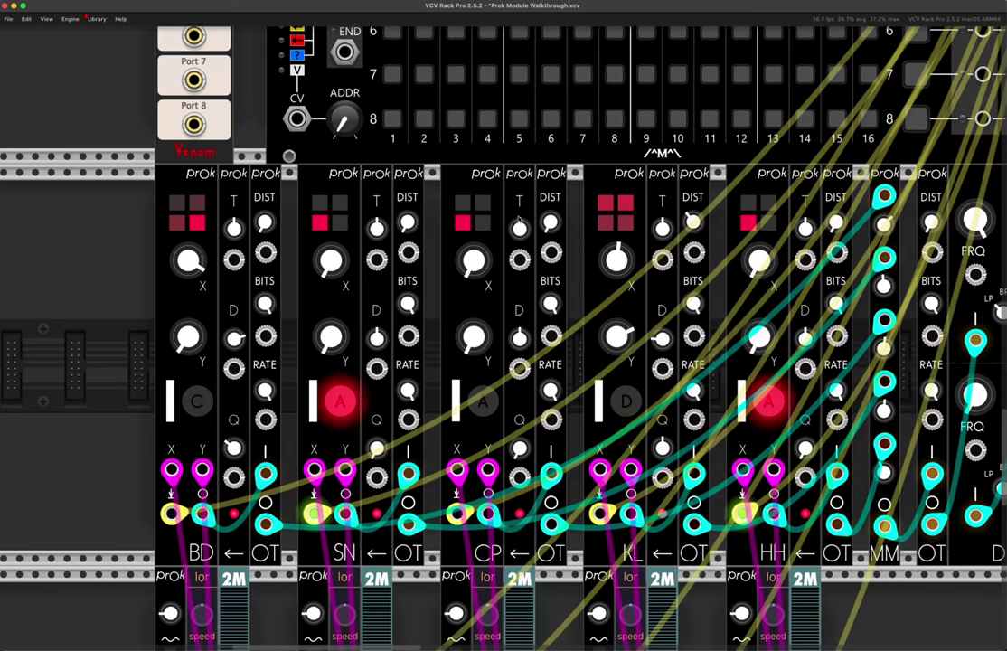
# Step: Switch the CP drum to quad H with Morph Y at about 0.81 and Morph X past the middle, keeping transpose at its default
pyautogui.moveTo(550, 221); pyautogui.dragTo(550, 218)
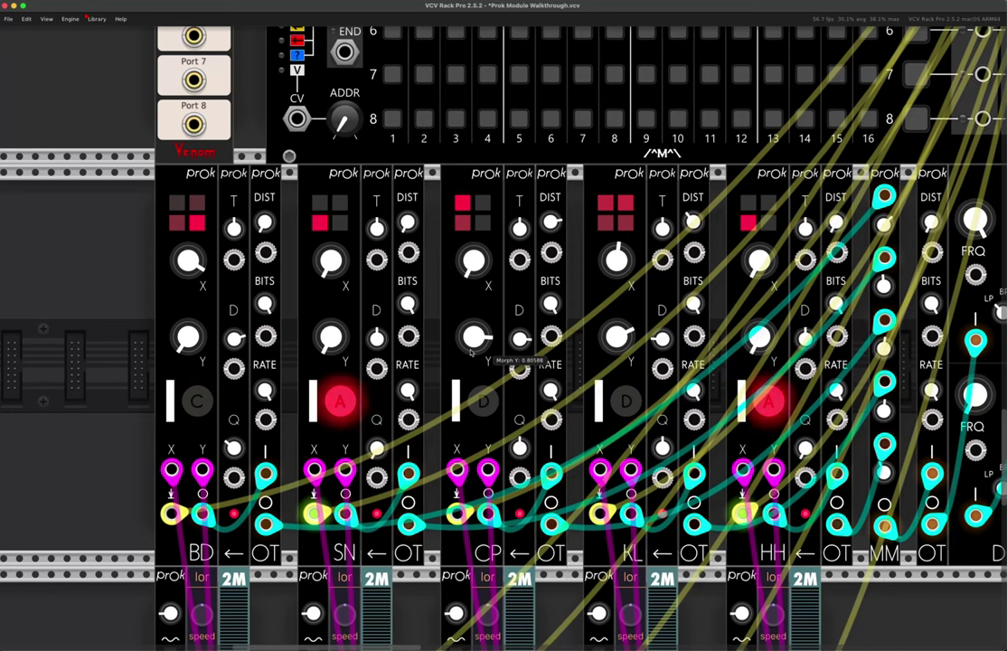
pyautogui.moveTo(520, 229); pyautogui.dragTo(520, 326)
pyautogui.doubleClick(520, 229)
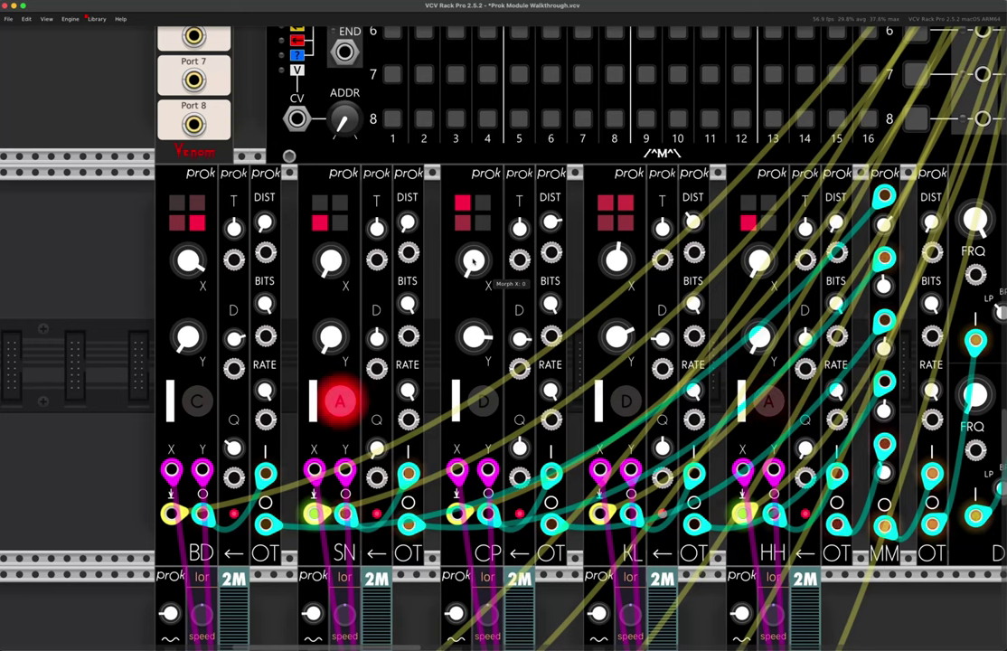
pyautogui.moveTo(474, 260); pyautogui.dragTo(474, 206)
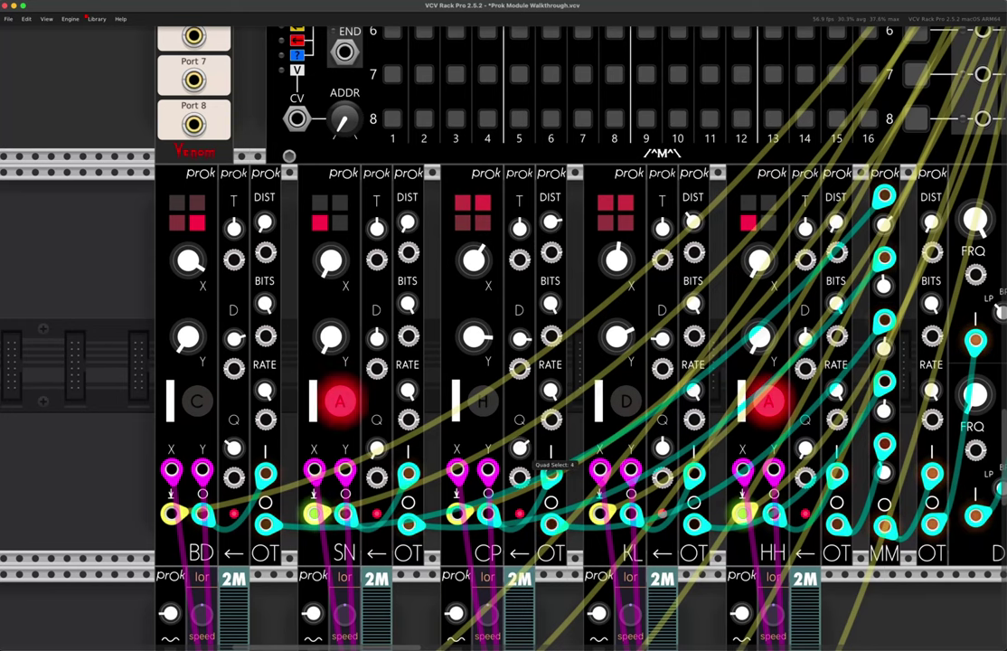
# Step: Shorten the CP drum's decay, set its distortion to roughly half and reduce its bit depth
pyautogui.moveTo(520, 339); pyautogui.dragTo(520, 393)
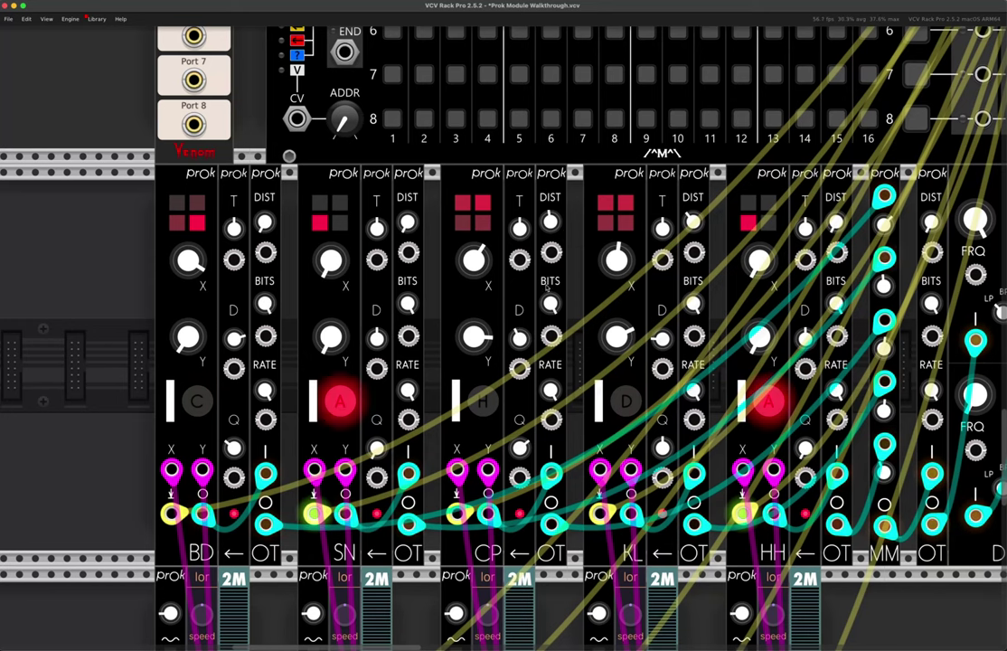
pyautogui.moveTo(551, 304); pyautogui.dragTo(551, 306)
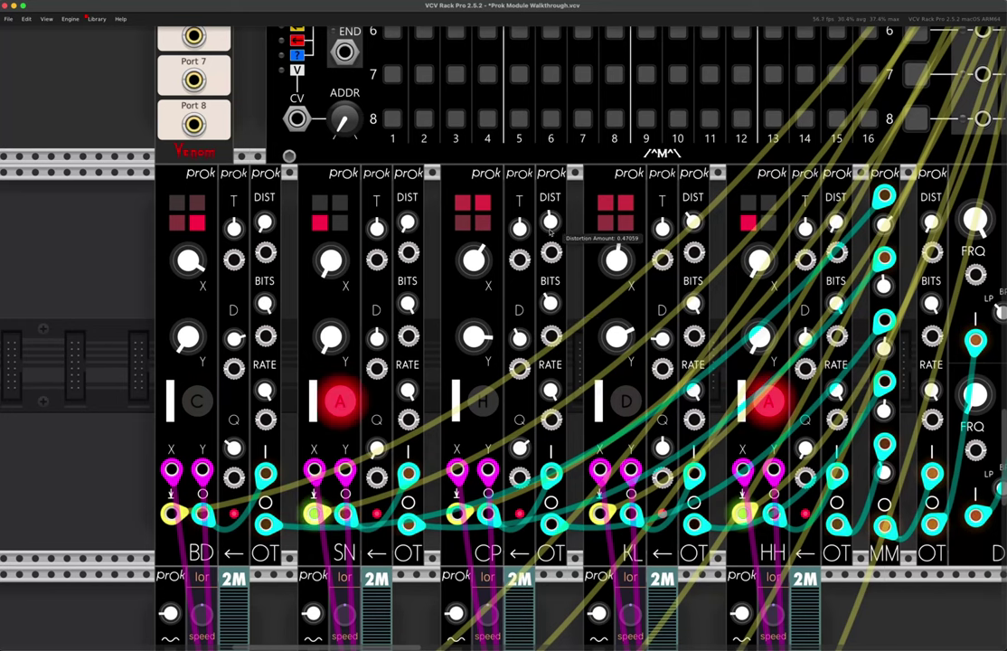
pyautogui.moveTo(550, 220); pyautogui.dragTo(550, 222)
pyautogui.moveTo(550, 304); pyautogui.dragTo(550, 307)
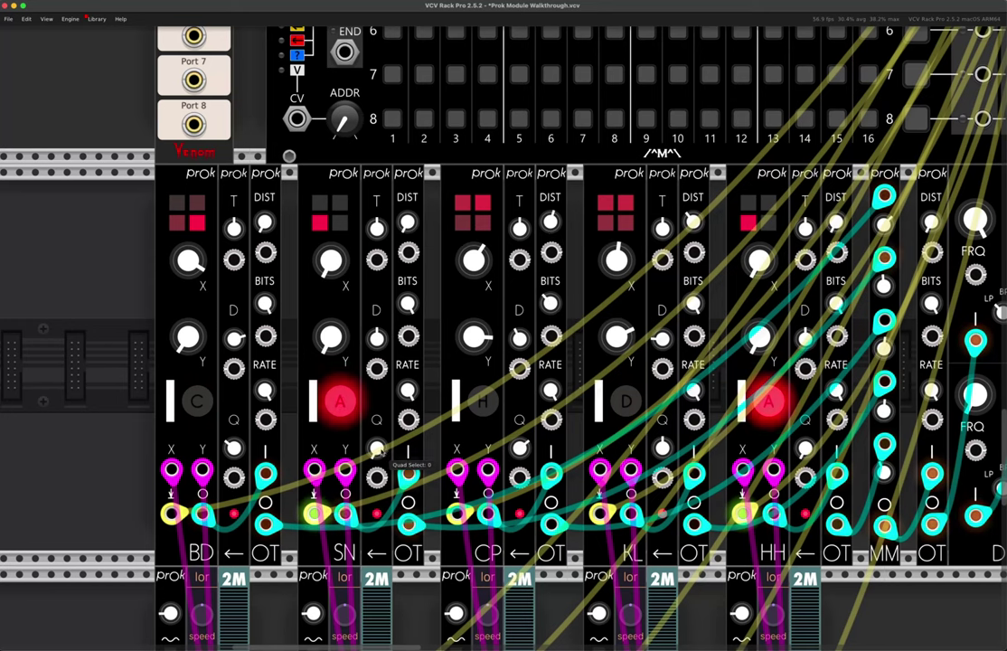
# Step: Switch the SN drum to quad H, raise both morph controls, add distortion and lower its transpose
pyautogui.scroll(4, 377, 447)
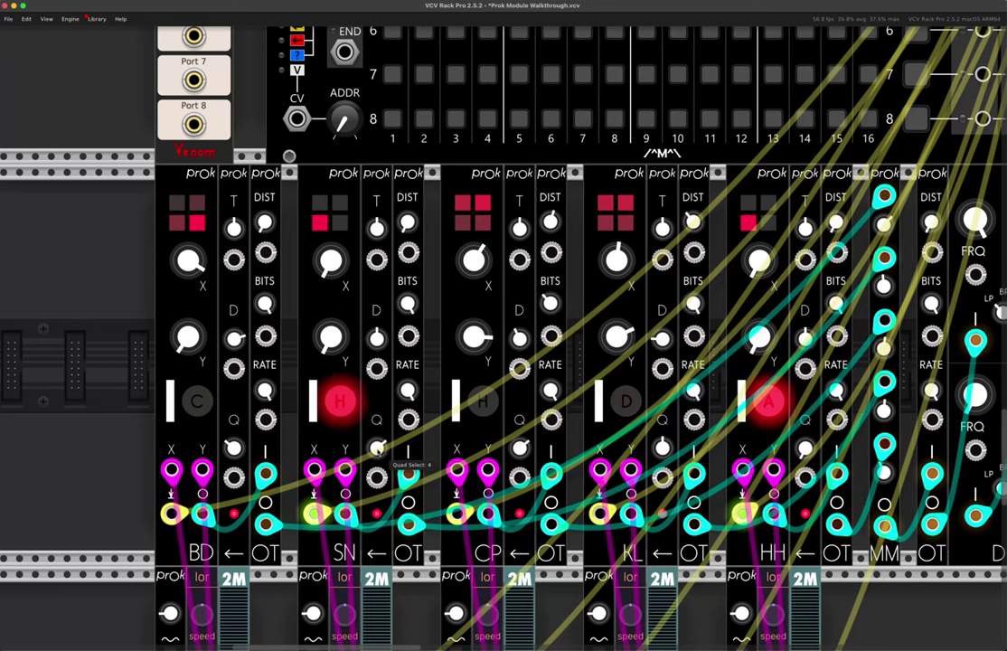
pyautogui.moveTo(331, 340); pyautogui.dragTo(331, 271)
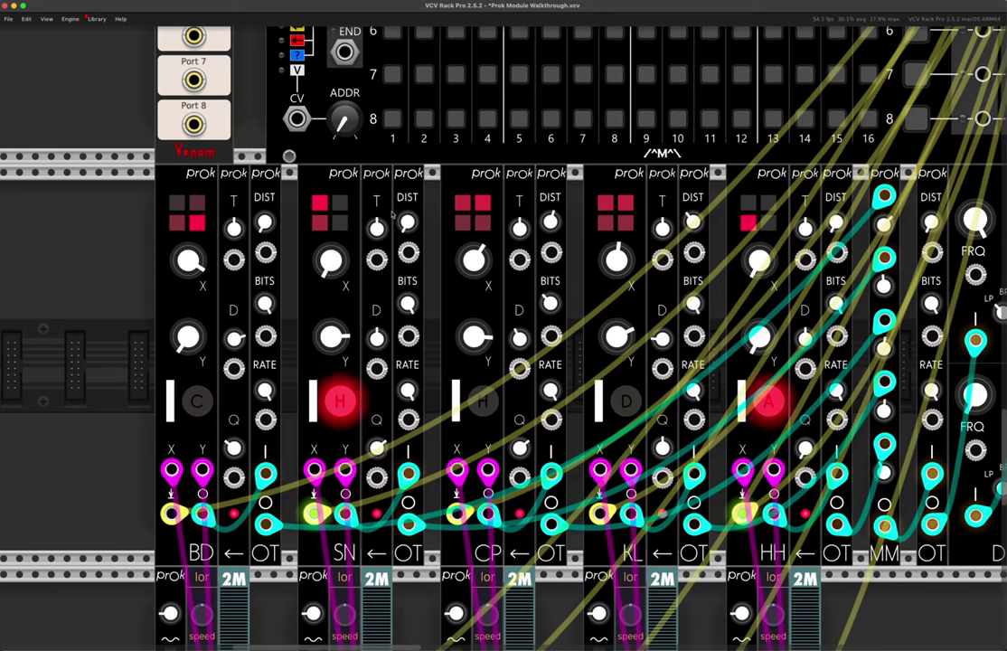
pyautogui.moveTo(408, 223); pyautogui.dragTo(408, 171)
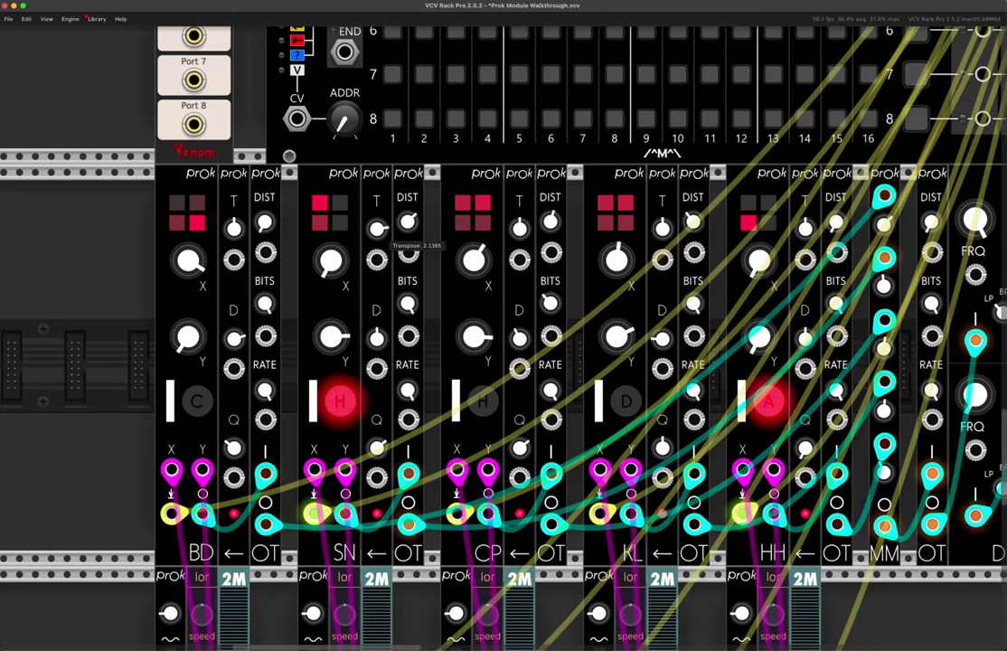
pyautogui.moveTo(376, 228); pyautogui.dragTo(361, 332)
pyautogui.moveTo(331, 260); pyautogui.dragTo(331, 260)
# Step: Switch the HH drum to quad C with Morph Y at about 0.89, Morph X past the middle, light distortion and shorter decay
pyautogui.hscroll(5, 490, 311)
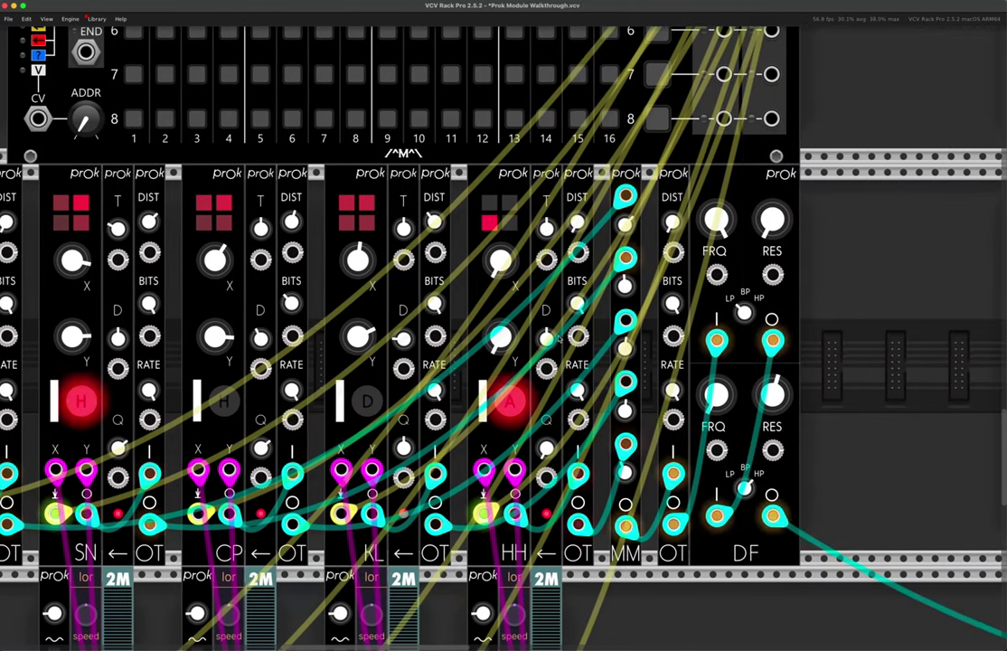
pyautogui.moveTo(509, 268); pyautogui.dragTo(509, 206)
pyautogui.moveTo(546, 340); pyautogui.dragTo(506, 258)
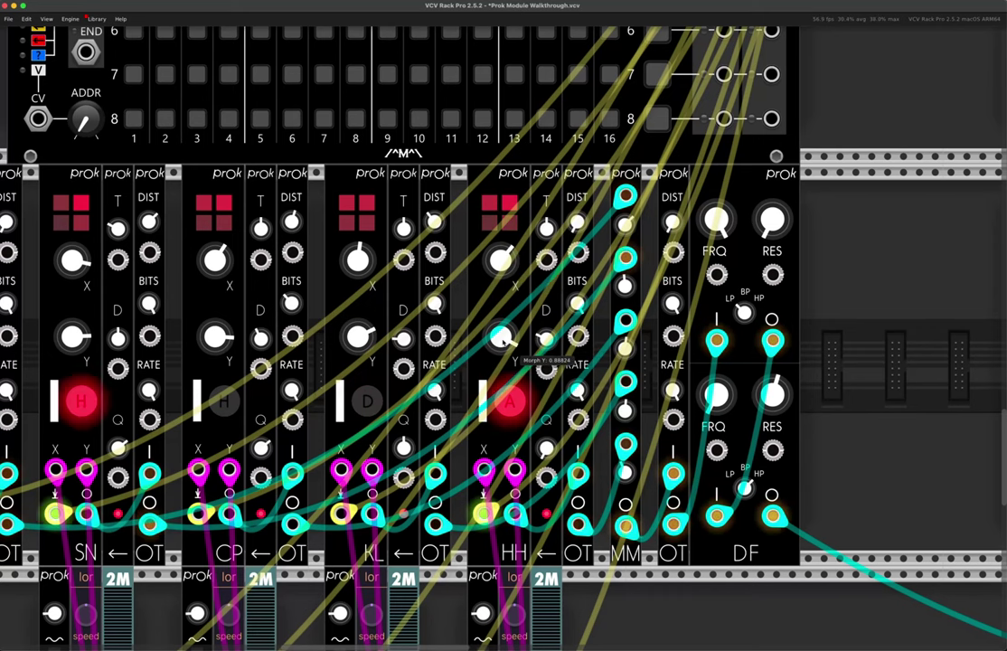
pyautogui.moveTo(547, 449)
pyautogui.moveTo(547, 449); pyautogui.dragTo(547, 449)
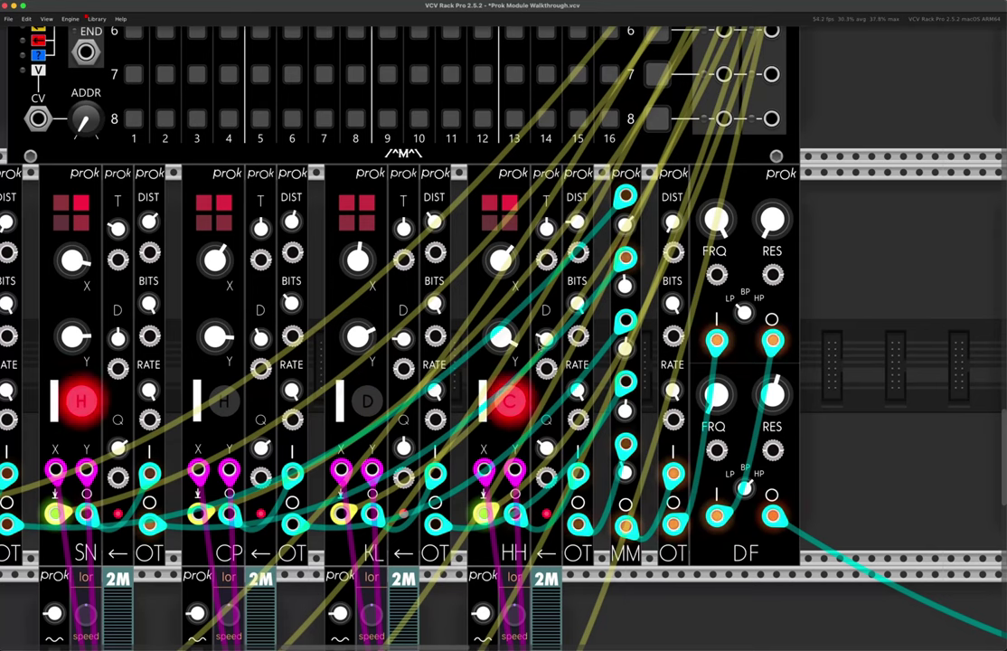
# Step: Try a lowered filter A frequency on the DF module with the master OT's distortion at about 0.87
pyautogui.scroll(-3, 545, 341)
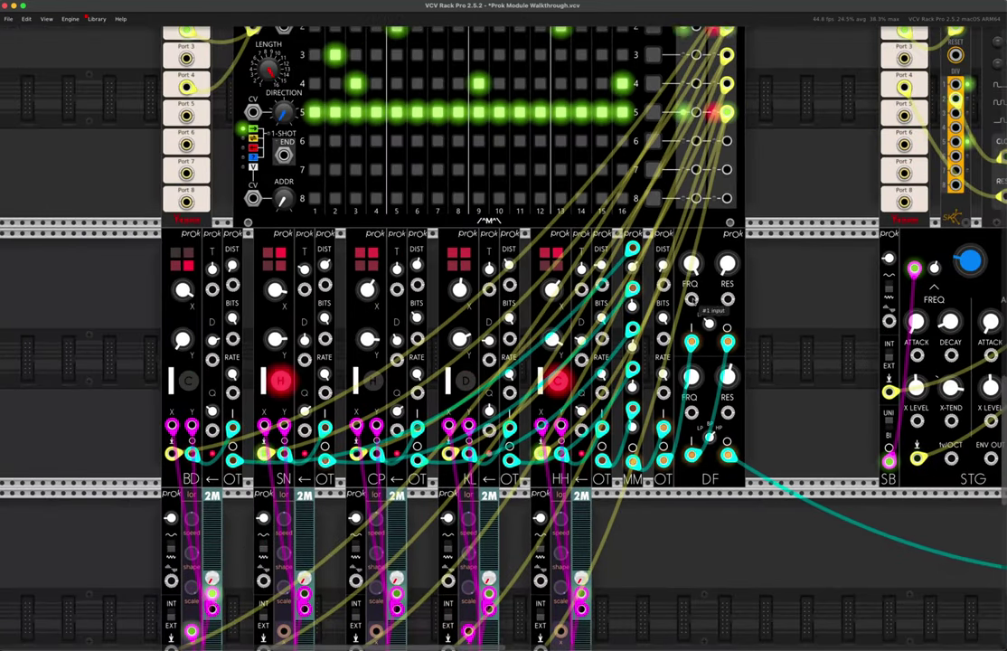
pyautogui.scroll(2, 699, 291)
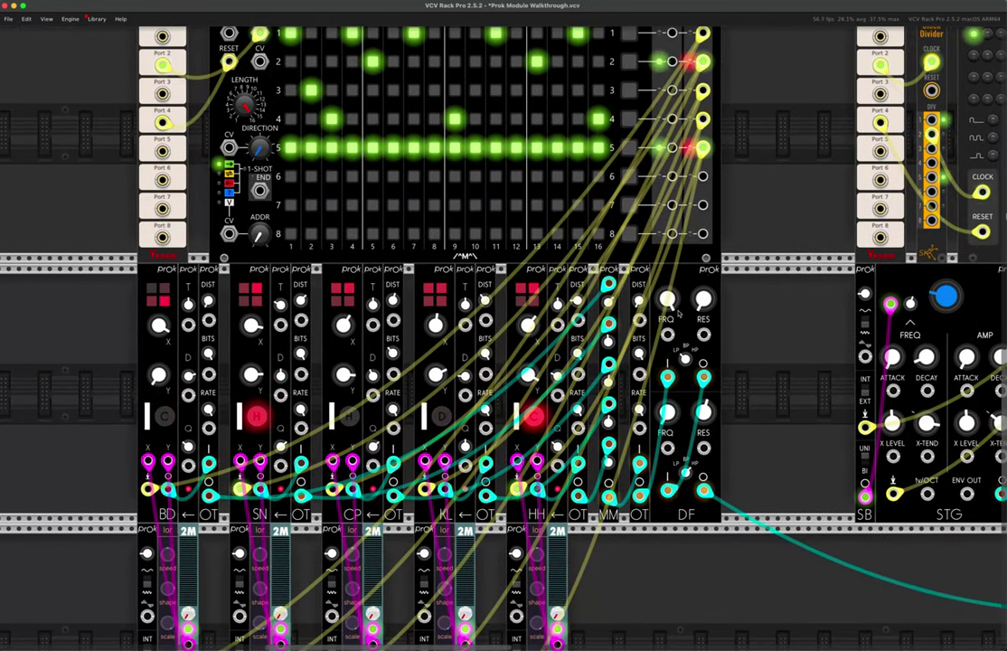
pyautogui.moveTo(678, 313)
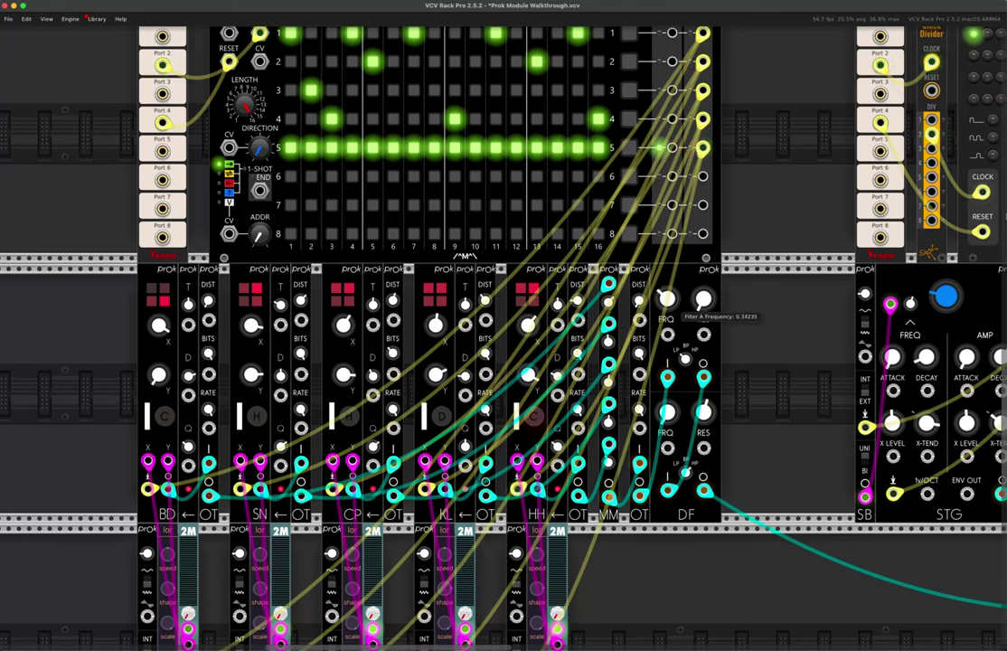
pyautogui.moveTo(668, 301); pyautogui.dragTo(668, 341)
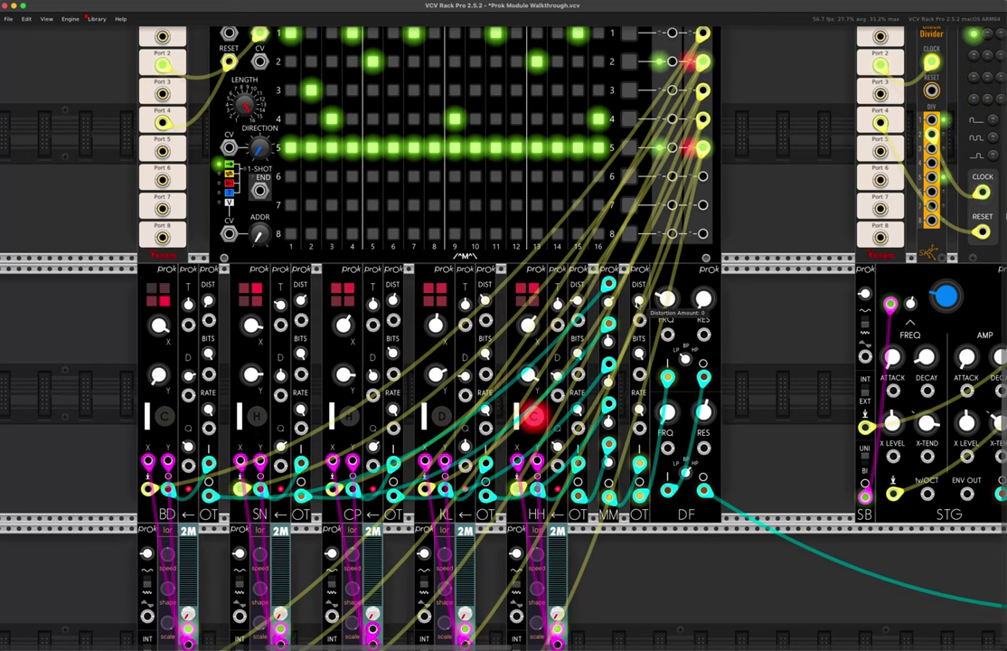
pyautogui.moveTo(640, 303)
pyautogui.mouseDown()
pyautogui.moveTo(640, 262)
pyautogui.moveTo(667, 276)
pyautogui.moveTo(666, 242)
pyautogui.moveTo(640, 296)
pyautogui.mouseUp()
pyautogui.moveTo(666, 242); pyautogui.dragTo(666, 239)
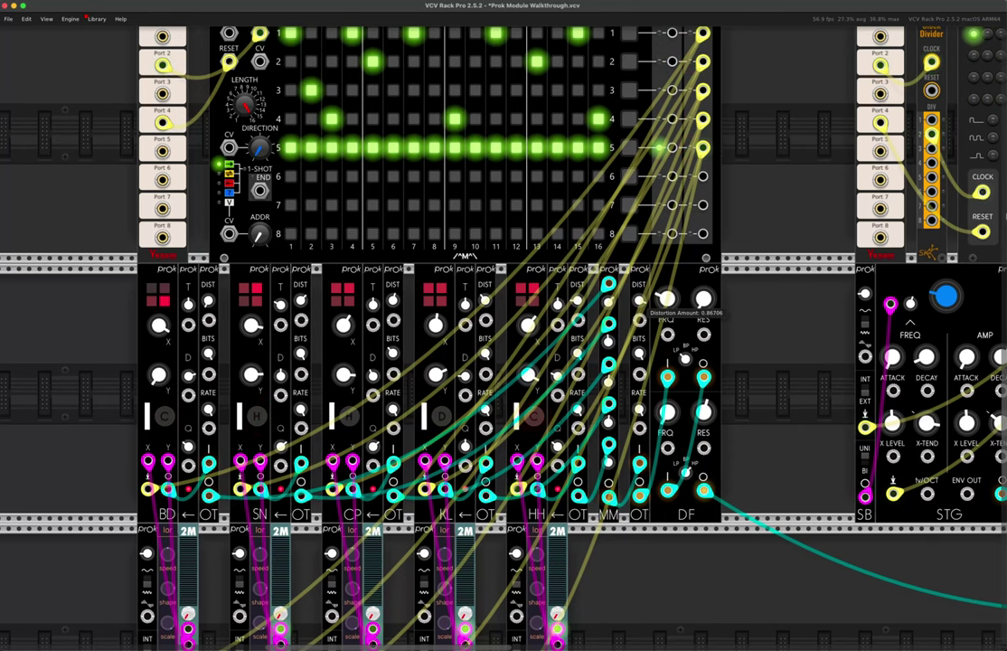
# Step: Sweep frequency and resonance on both DF filters, trying filter A's resonance at about 0.55 and 0.82
pyautogui.scroll(10, 696, 226)
pyautogui.scroll(3, 695, 226)
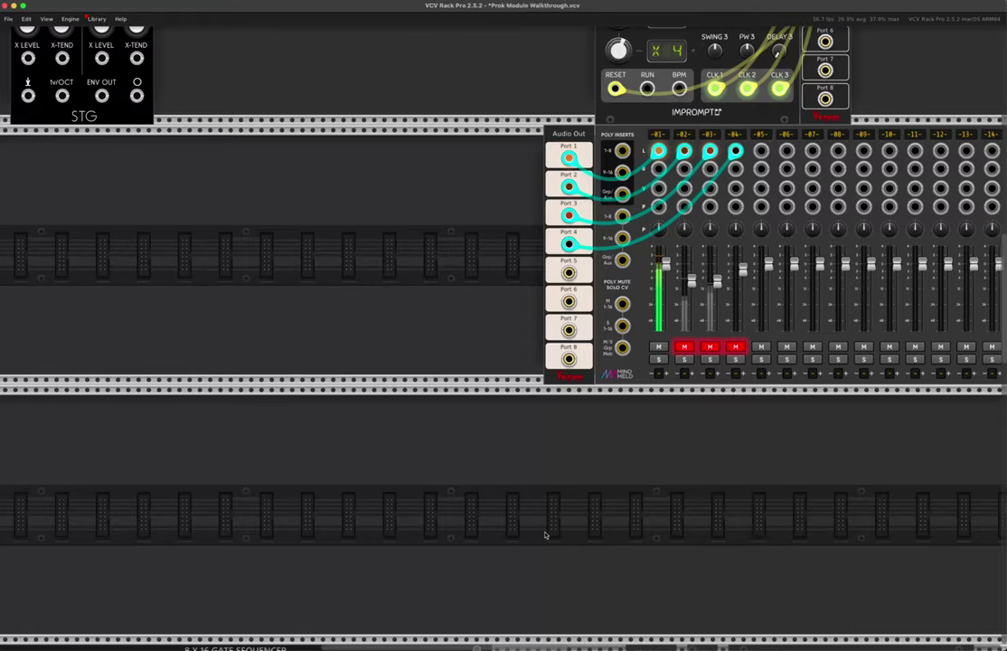
pyautogui.scroll(-12, 551, 529)
pyautogui.scroll(-4, 557, 503)
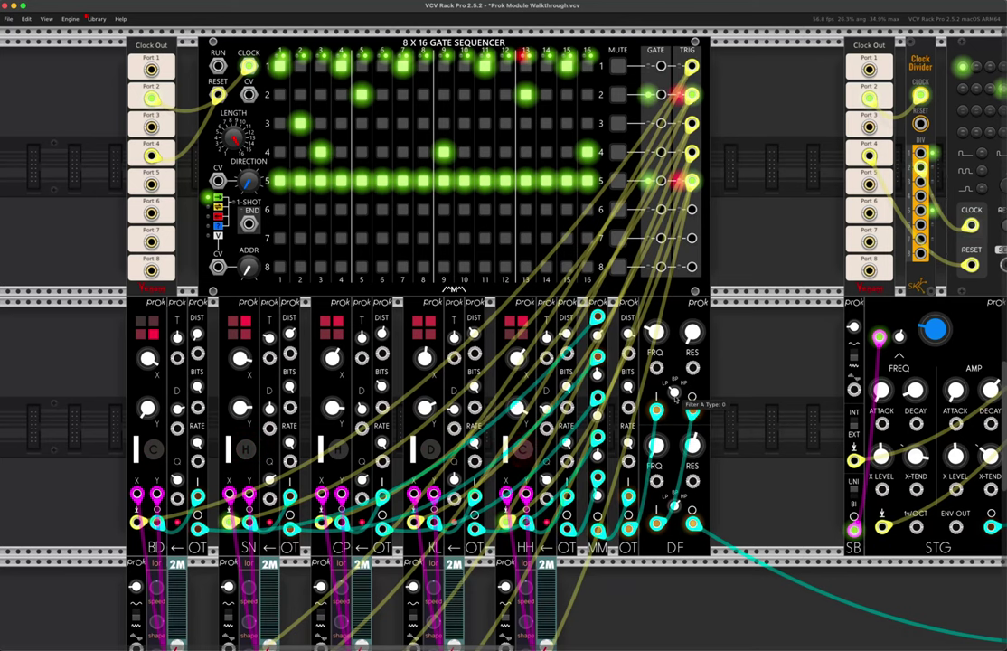
pyautogui.moveTo(694, 334); pyautogui.dragTo(695, 307)
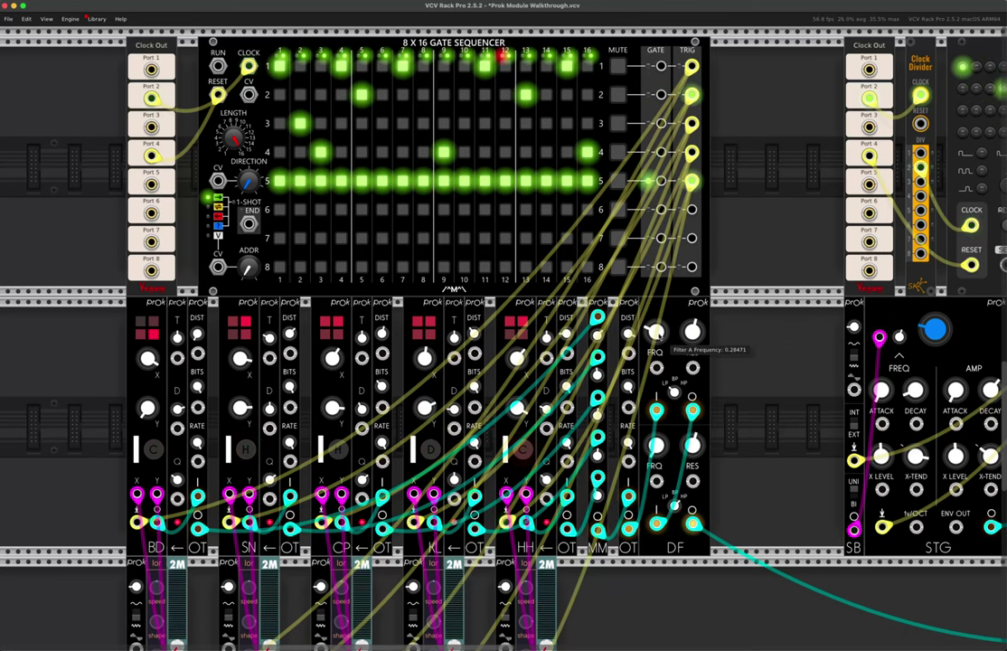
pyautogui.moveTo(658, 333); pyautogui.dragTo(655, 229)
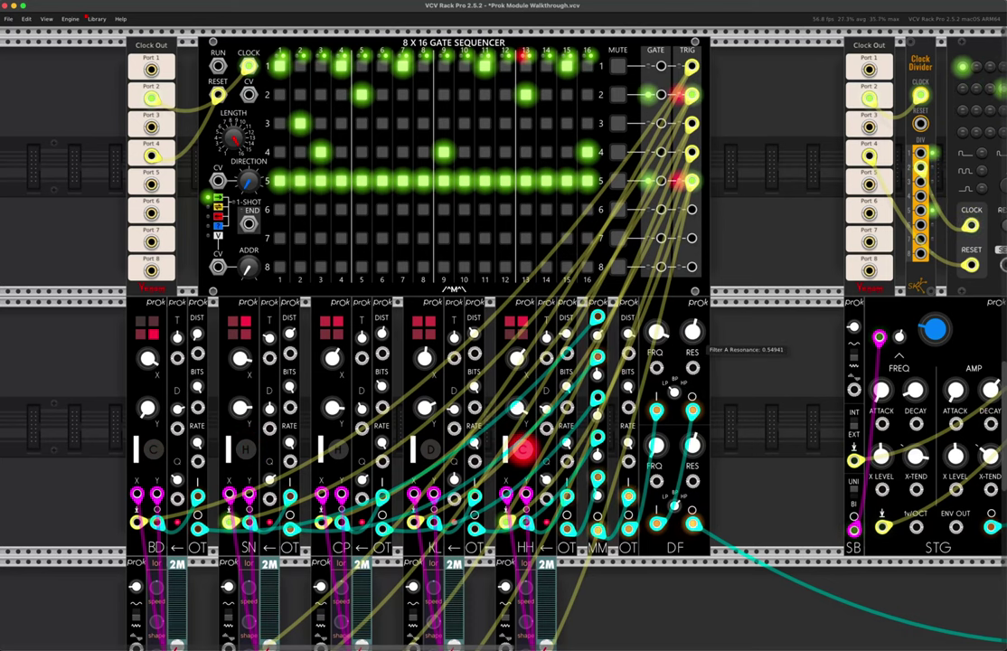
pyautogui.moveTo(693, 332); pyautogui.dragTo(655, 359)
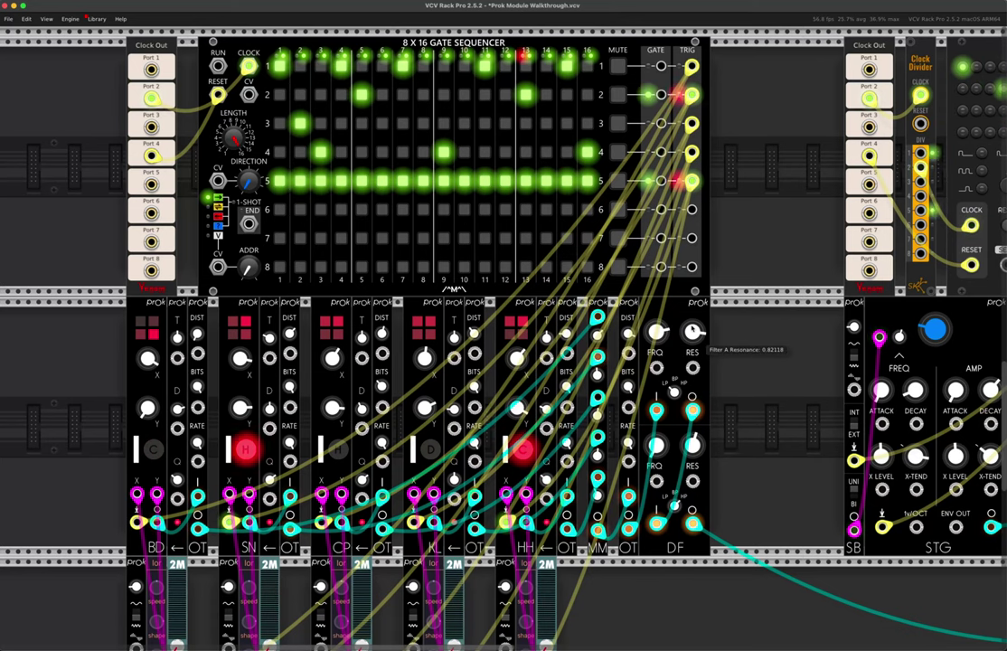
pyautogui.moveTo(691, 328); pyautogui.dragTo(645, 323)
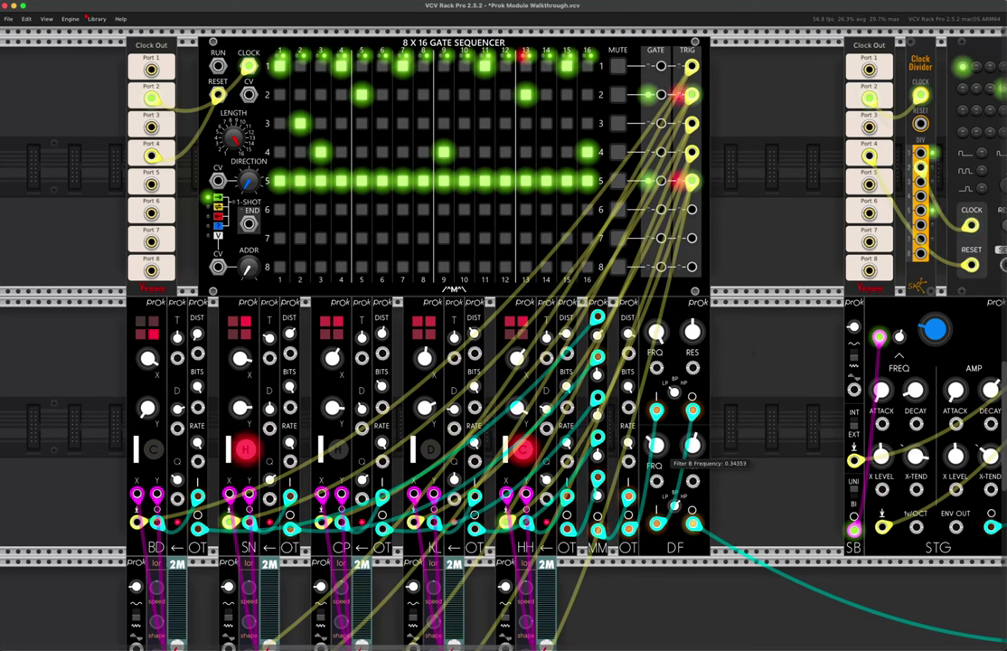
pyautogui.moveTo(654, 458); pyautogui.dragTo(655, 436)
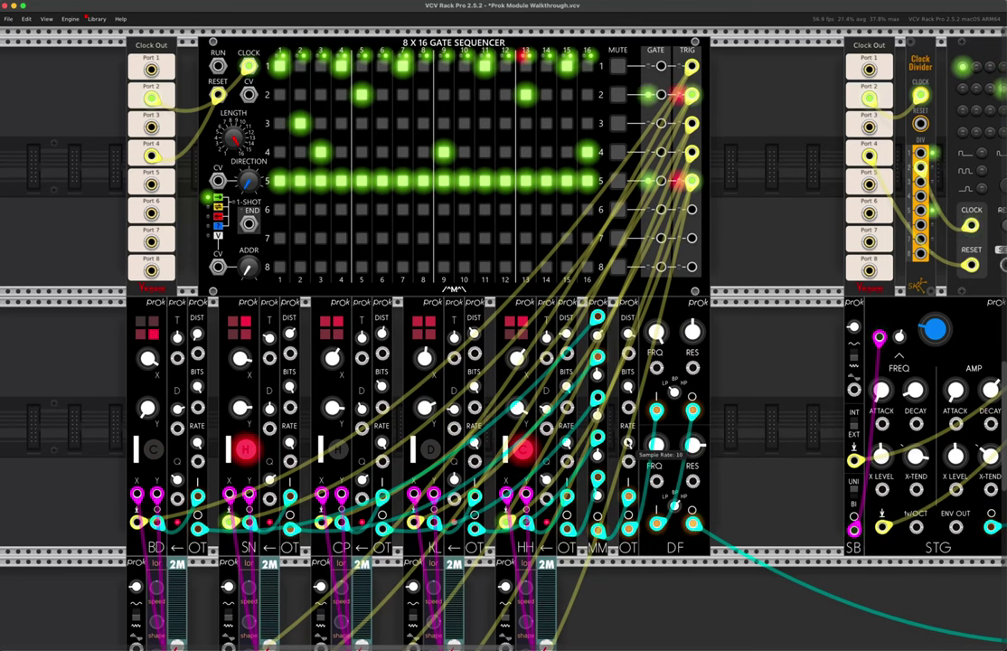
# Step: Try a reduced sample rate on the master OT, and its bit depth down to 0
pyautogui.moveTo(628, 443); pyautogui.dragTo(628, 465)
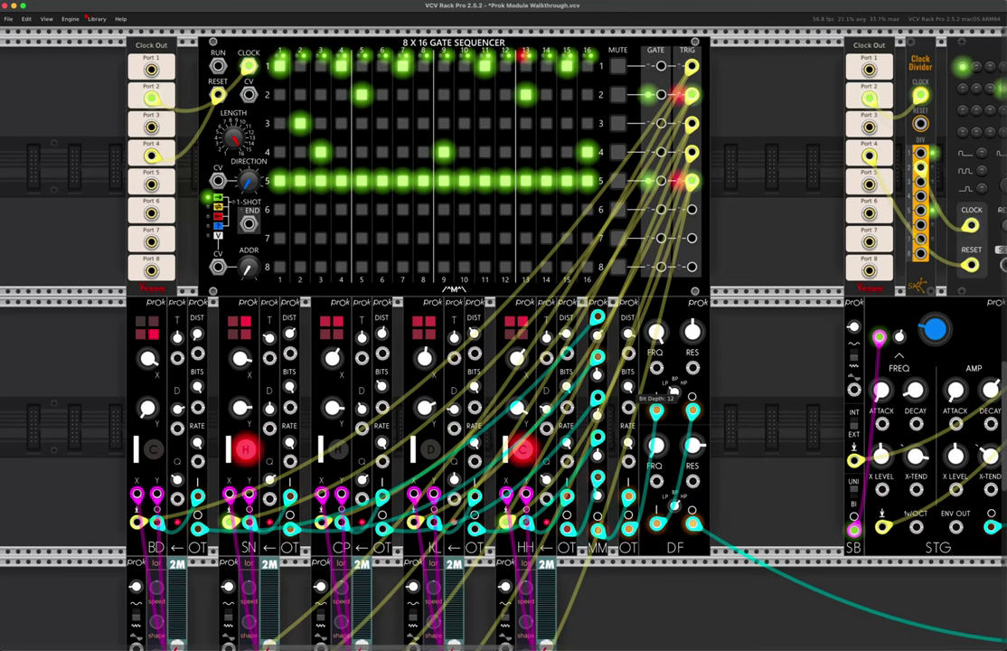
pyautogui.moveTo(629, 387); pyautogui.dragTo(629, 409)
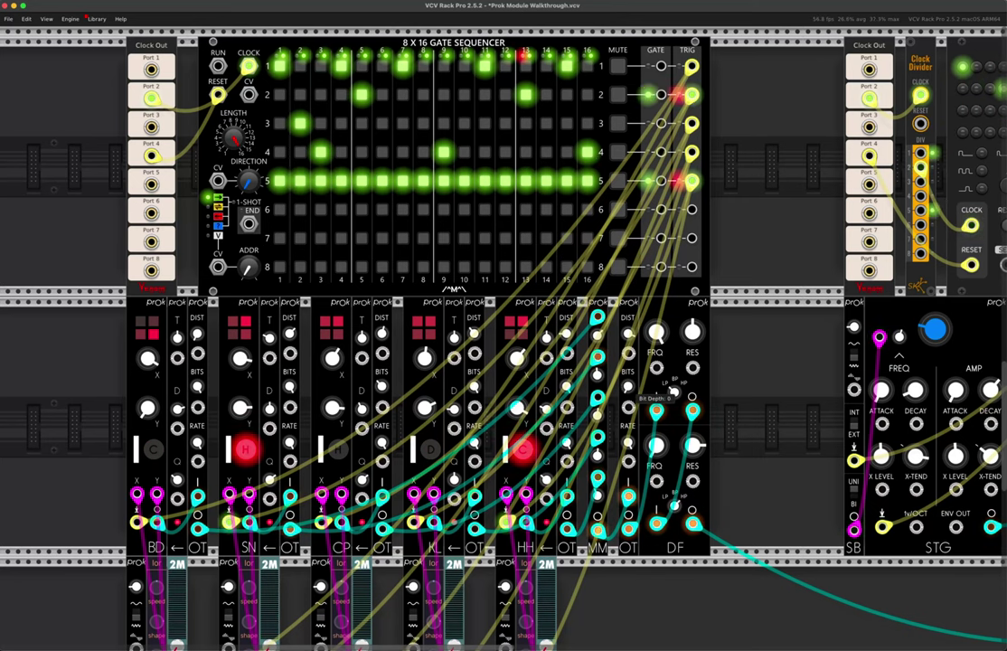
# Step: Zero the resonance of both DF filters and sweep filter A's frequency up from near 0, with master distortion tried at about 0.45
pyautogui.moveTo(659, 336)
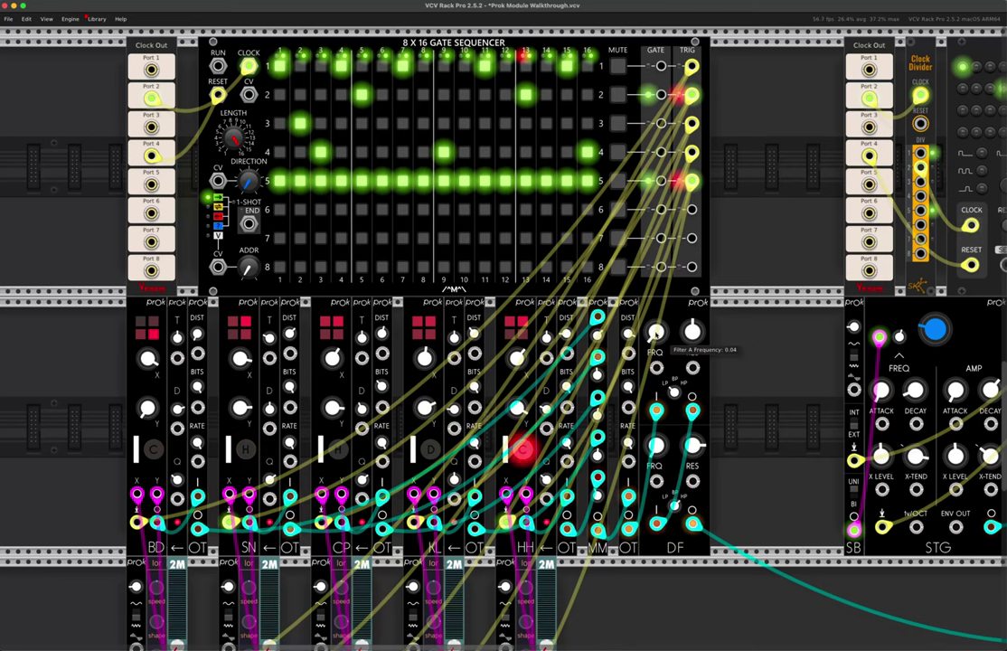
pyautogui.moveTo(658, 332); pyautogui.dragTo(658, 380)
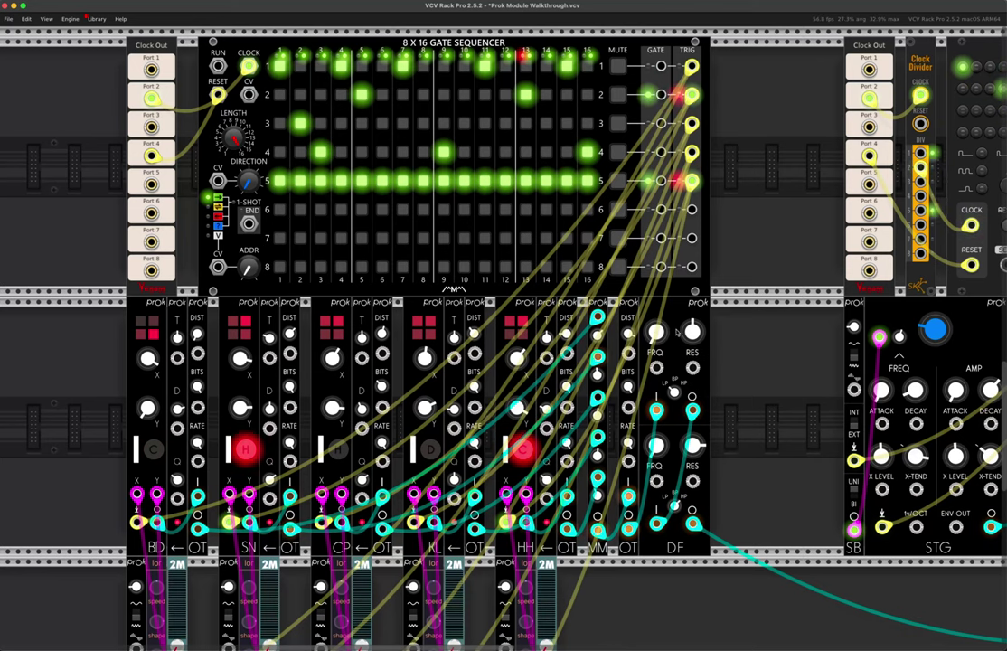
pyautogui.moveTo(693, 447)
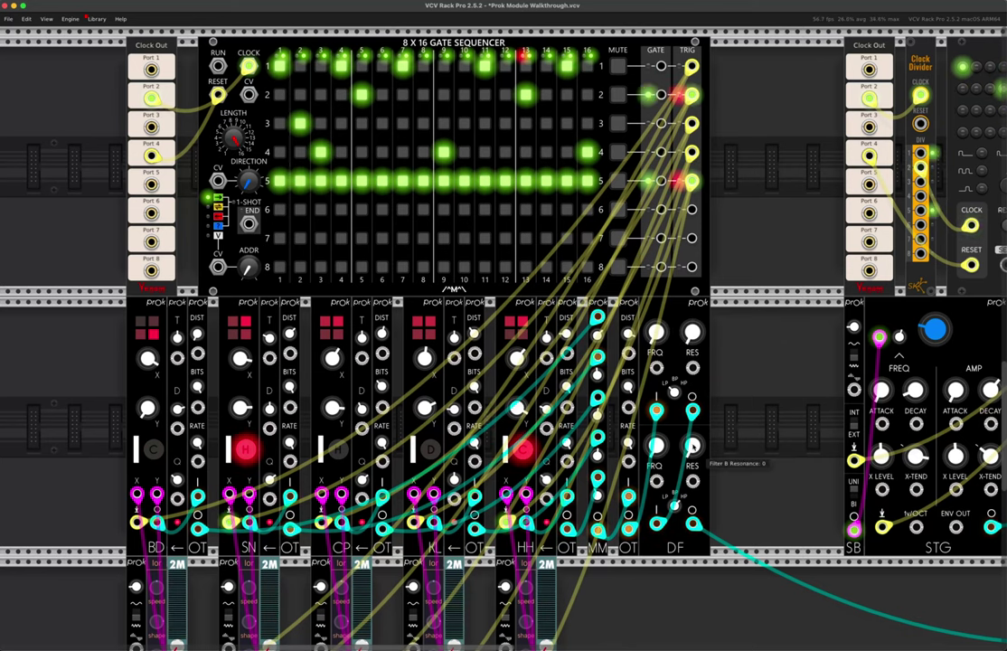
pyautogui.moveTo(627, 332)
pyautogui.moveTo(627, 333); pyautogui.dragTo(627, 371)
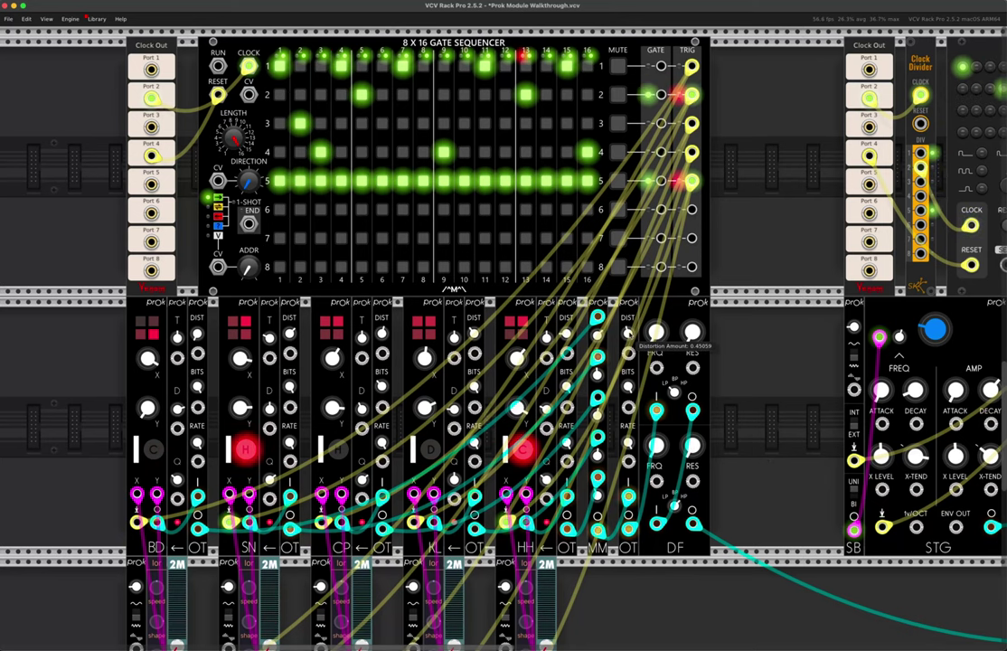
pyautogui.moveTo(660, 336); pyautogui.dragTo(660, 271)
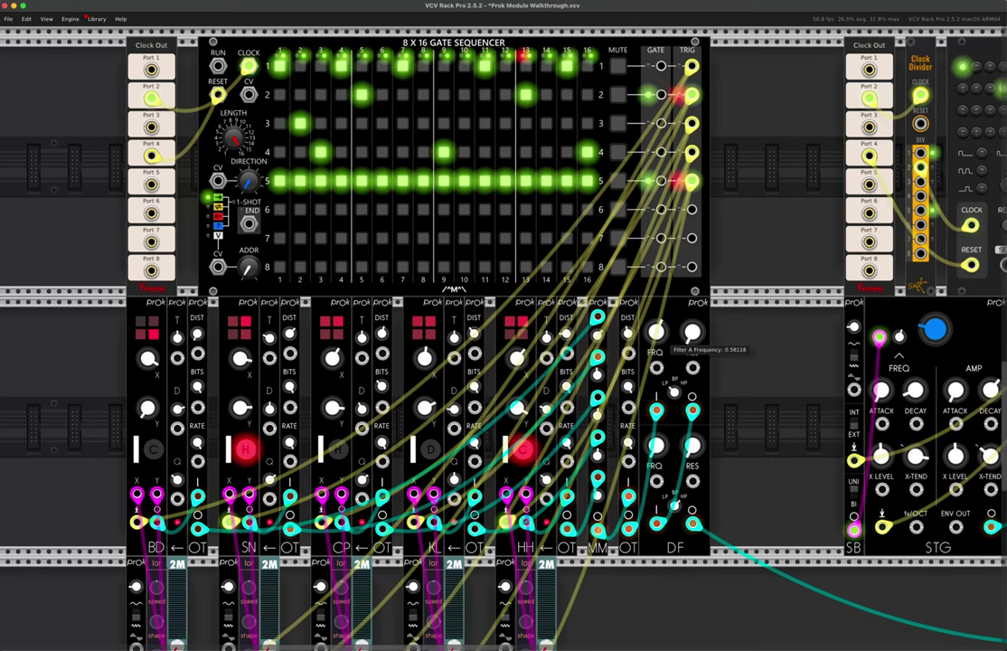
# Step: Examine the SB, lor and 2M modulation modules beneath the drums and their cables from the sequencer and to the morph inputs
pyautogui.moveTo(504, 496)
pyautogui.scroll(-5, 503, 496)
pyautogui.scroll(-2, 502, 479)
pyautogui.scroll(-2, 501, 479)
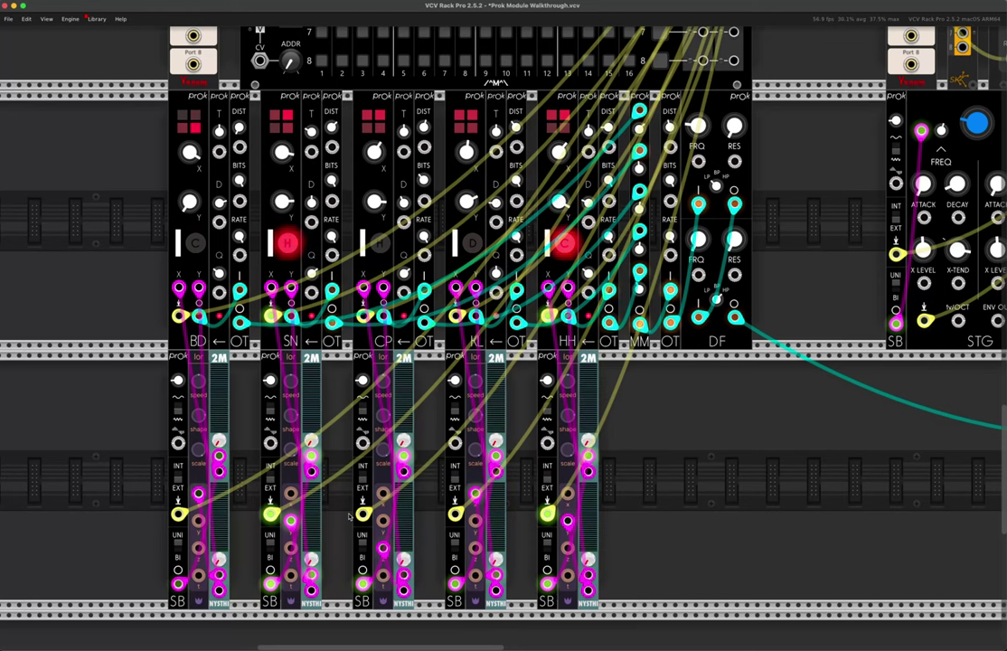
pyautogui.scroll(5, 592, 212)
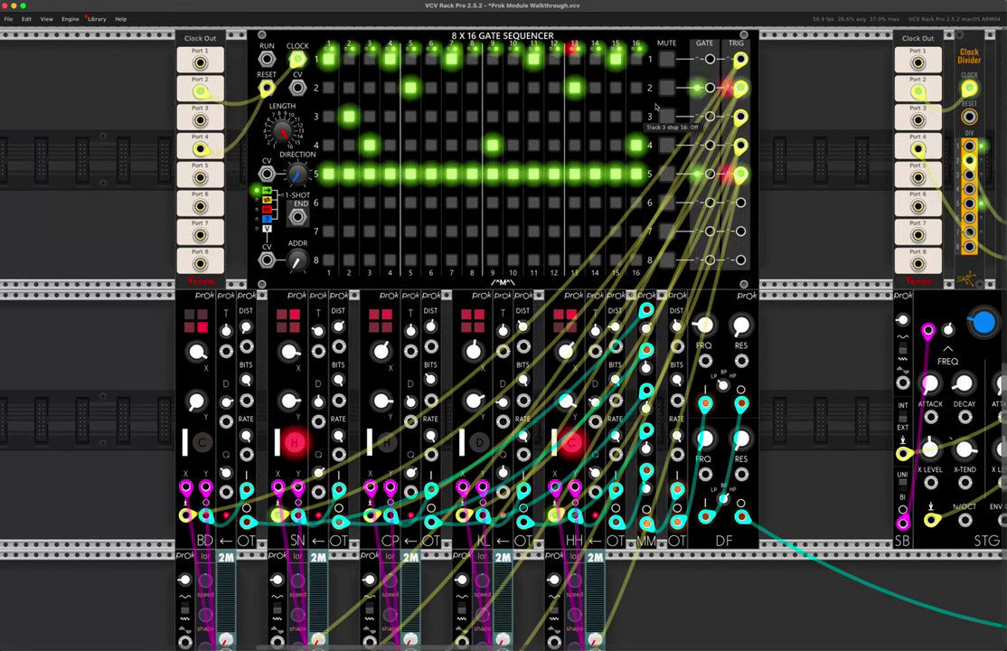
pyautogui.scroll(-5, 564, 336)
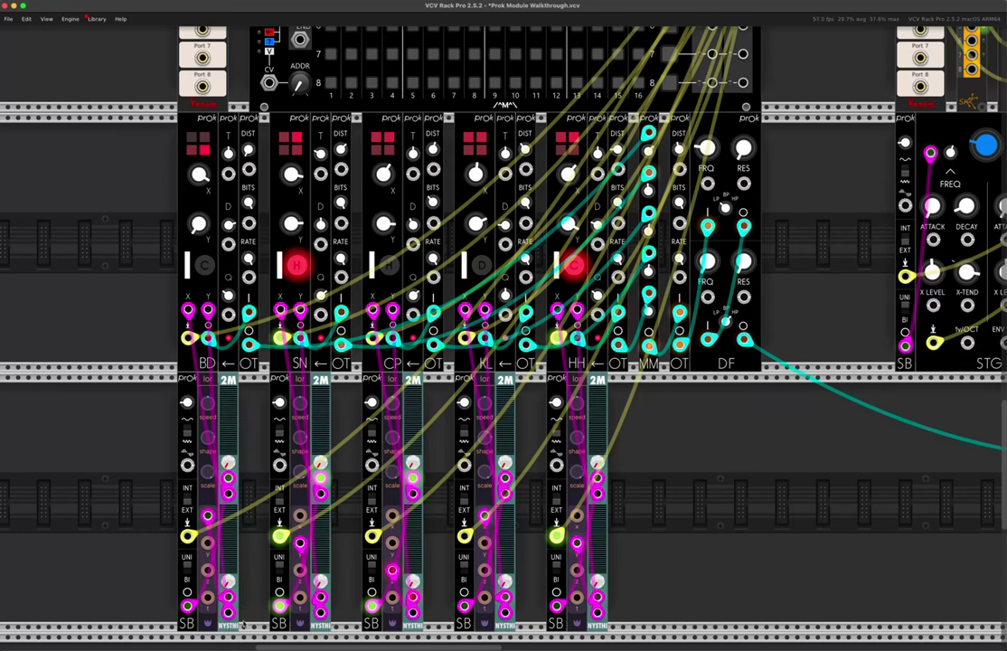
pyautogui.moveTo(210, 442)
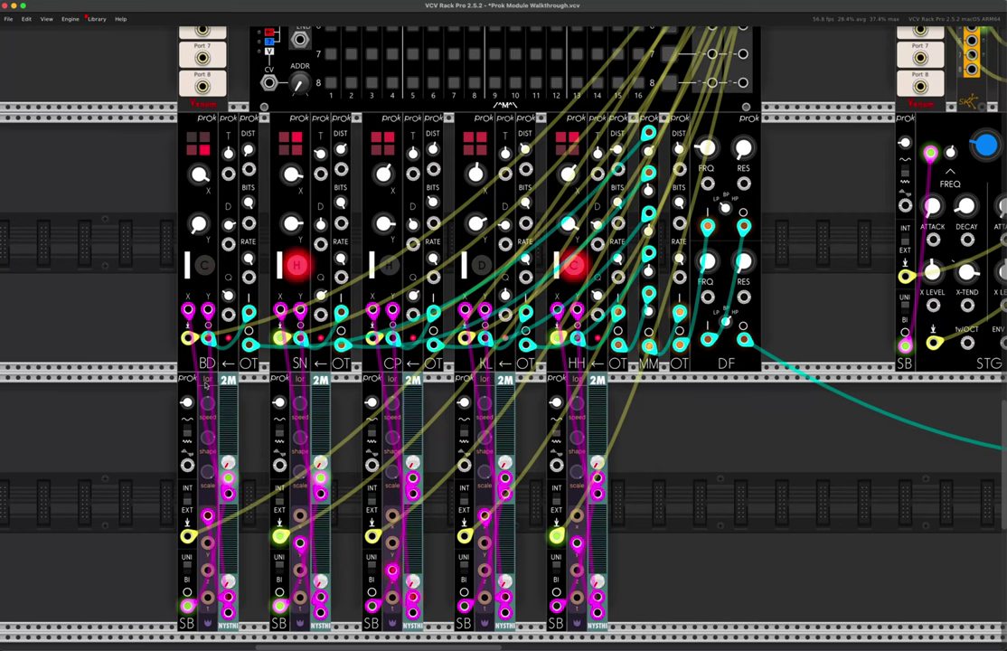
# Step: Mute tracks 2 to 5 on the 8 x 16 gate sequencer to leave only the bass drum playing
pyautogui.moveTo(212, 402)
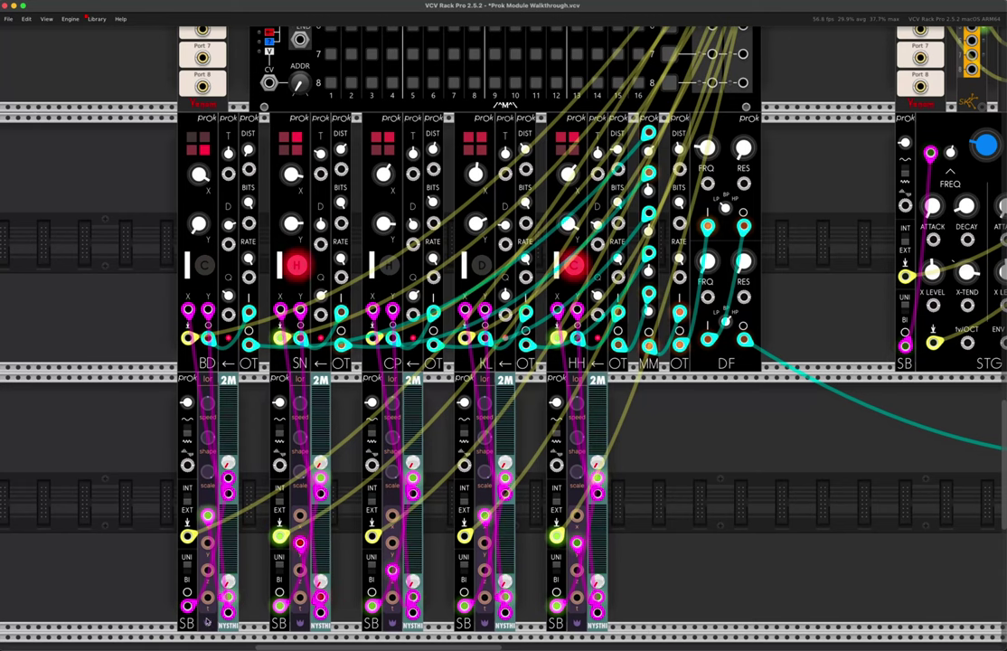
pyautogui.hscroll(1, 235, 461)
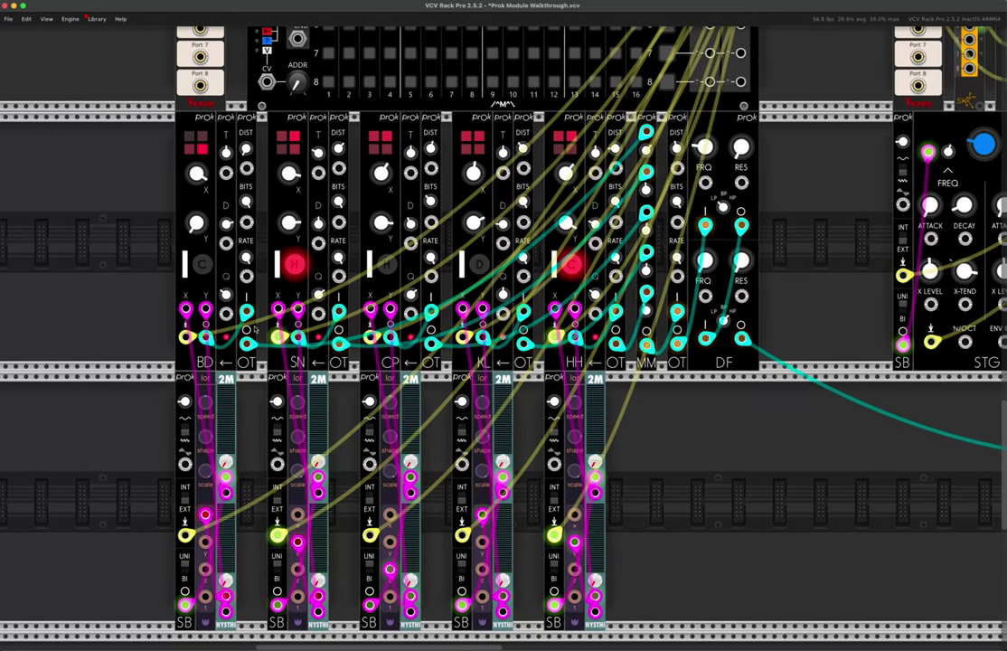
pyautogui.scroll(5, 233, 189)
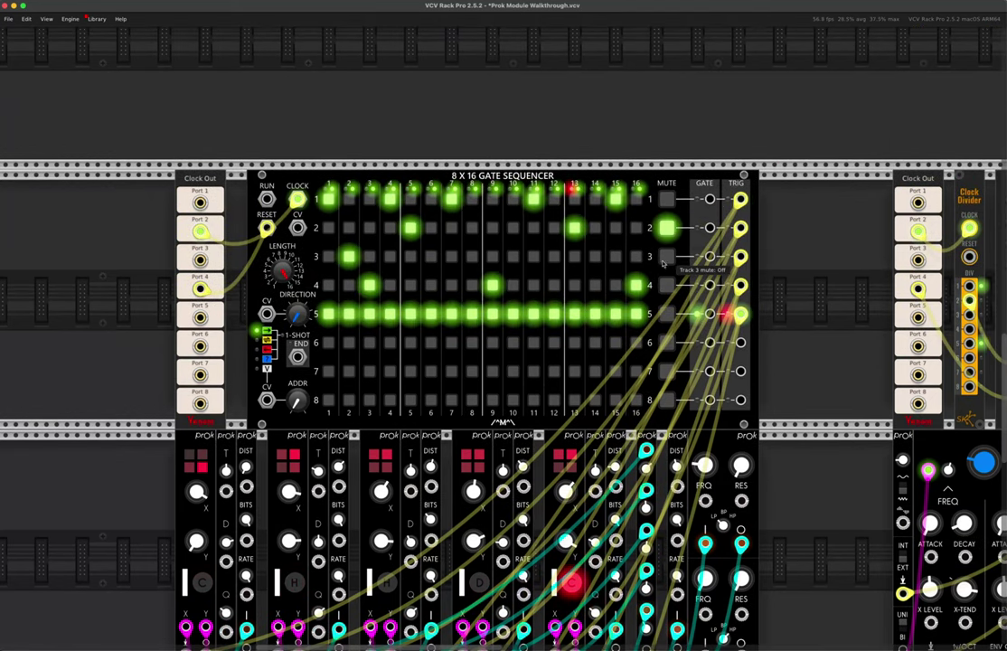
pyautogui.scroll(-4, 308, 357)
pyautogui.scroll(-1, 308, 358)
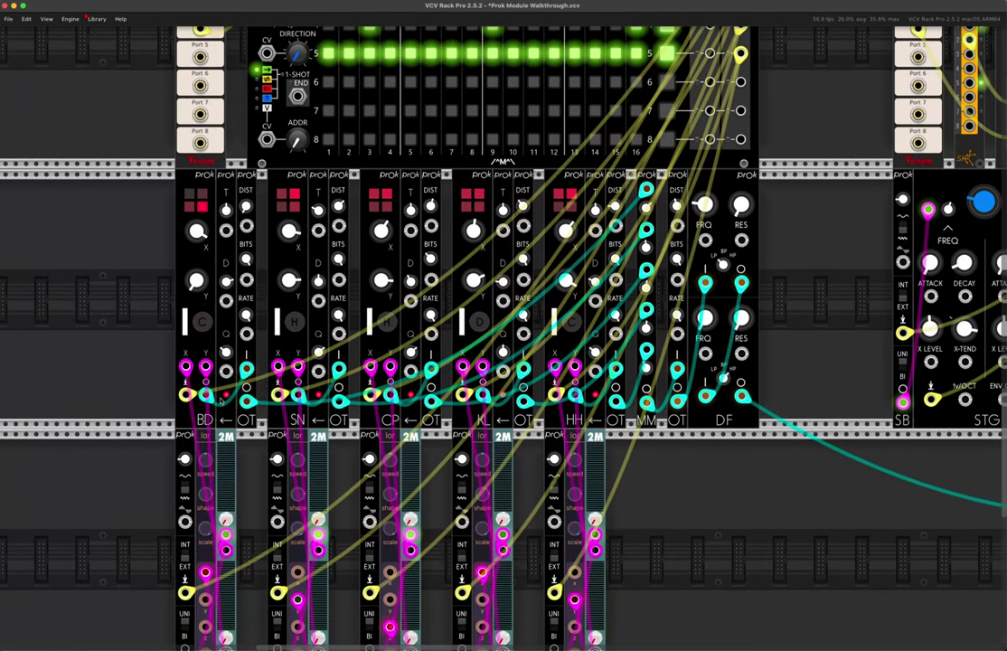
# Step: Raise both channel levels on the bass drum's 2M and patch its lor y output into the drum's decay input
pyautogui.scroll(-4, 204, 480)
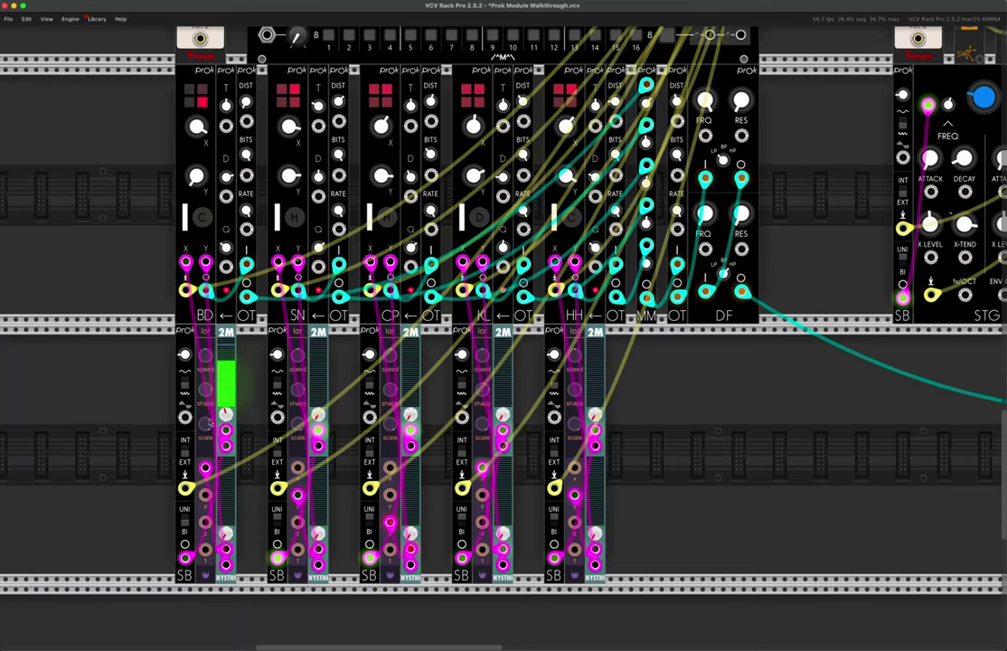
pyautogui.moveTo(226, 533); pyautogui.dragTo(226, 516)
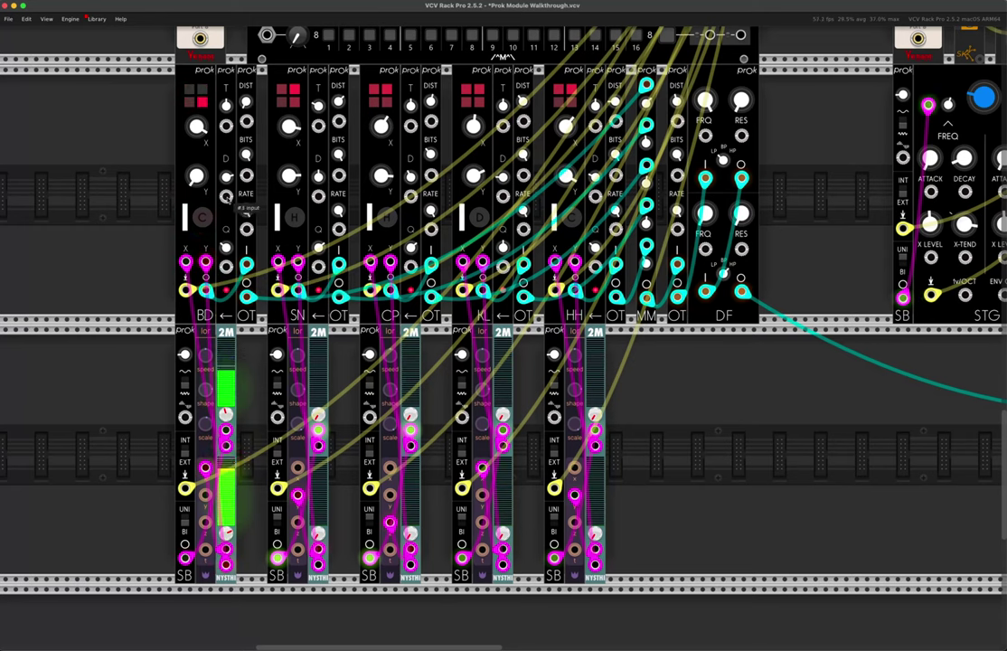
pyautogui.moveTo(226, 197); pyautogui.dragTo(246, 321)
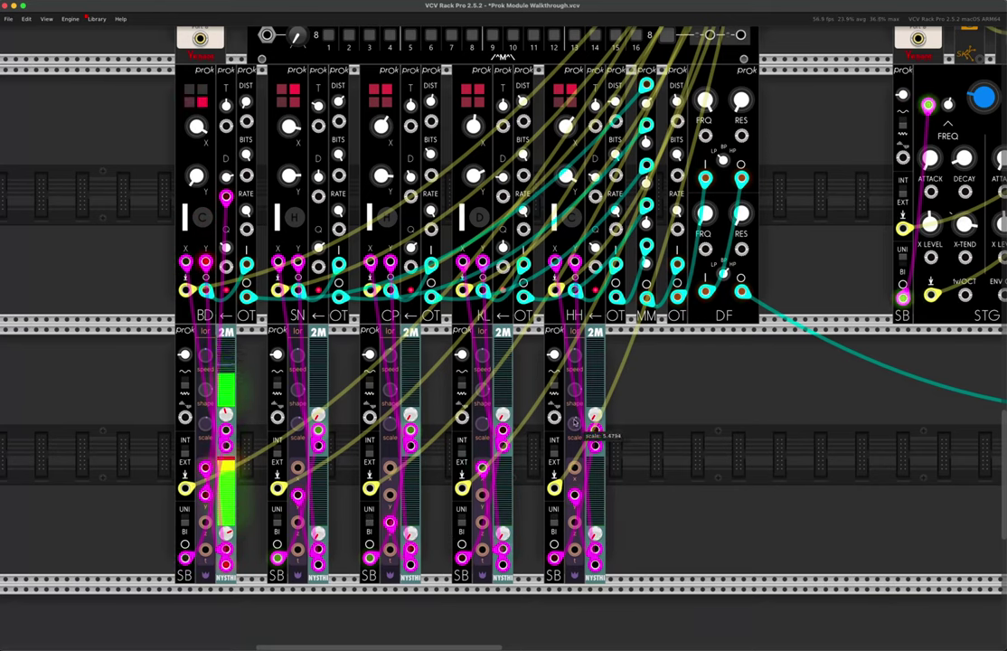
# Step: Unmute the snare track, raise both levels on its 2M, and patch its lor x output into the SN decay input
pyautogui.scroll(5, 503, 228)
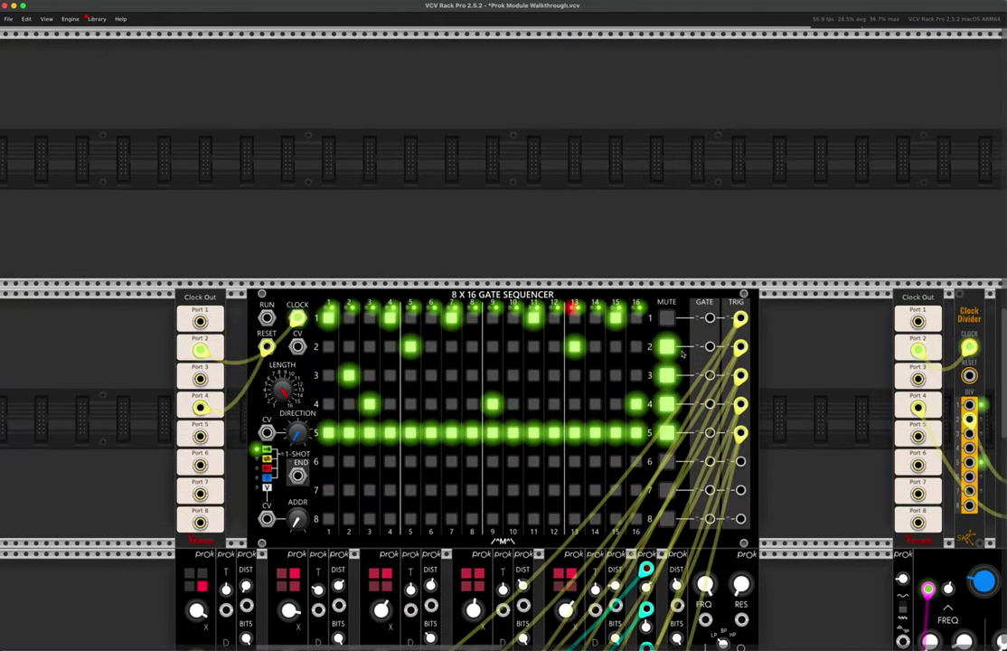
pyautogui.scroll(-2, 498, 422)
pyautogui.scroll(-6, 347, 448)
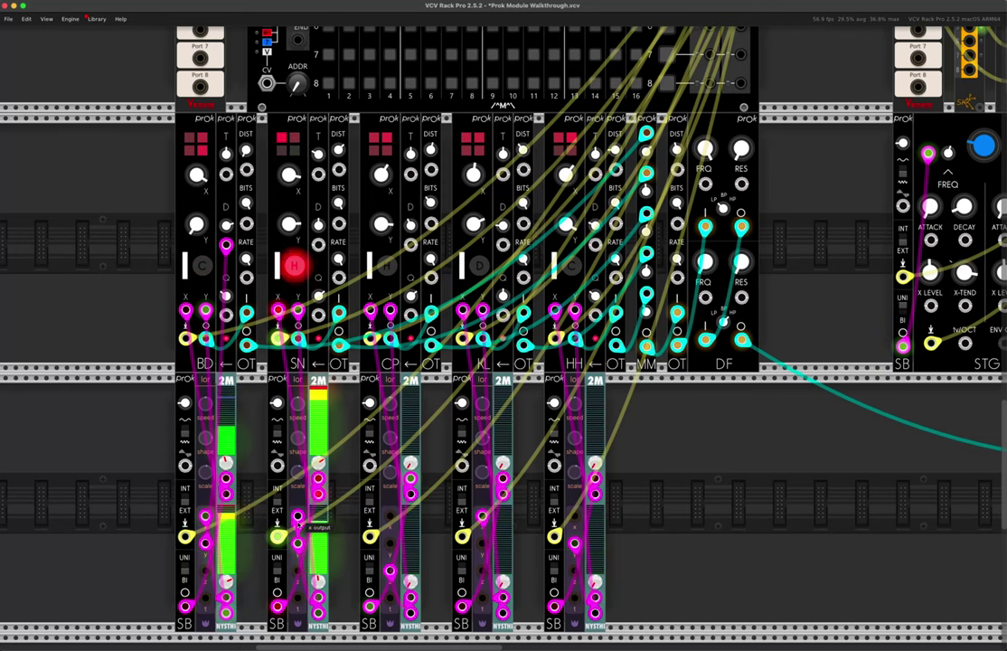
pyautogui.moveTo(338, 486); pyautogui.dragTo(318, 244)
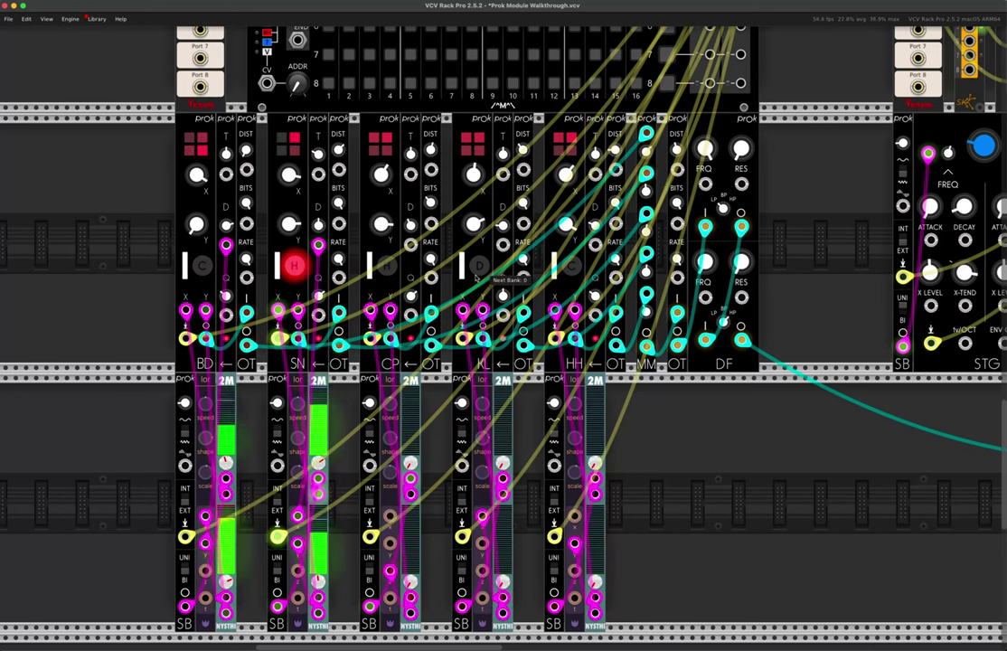
# Step: Unmute track 3, raise both levels on the clap's 2M, and patch its lor y output into the CP decay input
pyautogui.scroll(8, 476, 277)
pyautogui.scroll(-7, 506, 325)
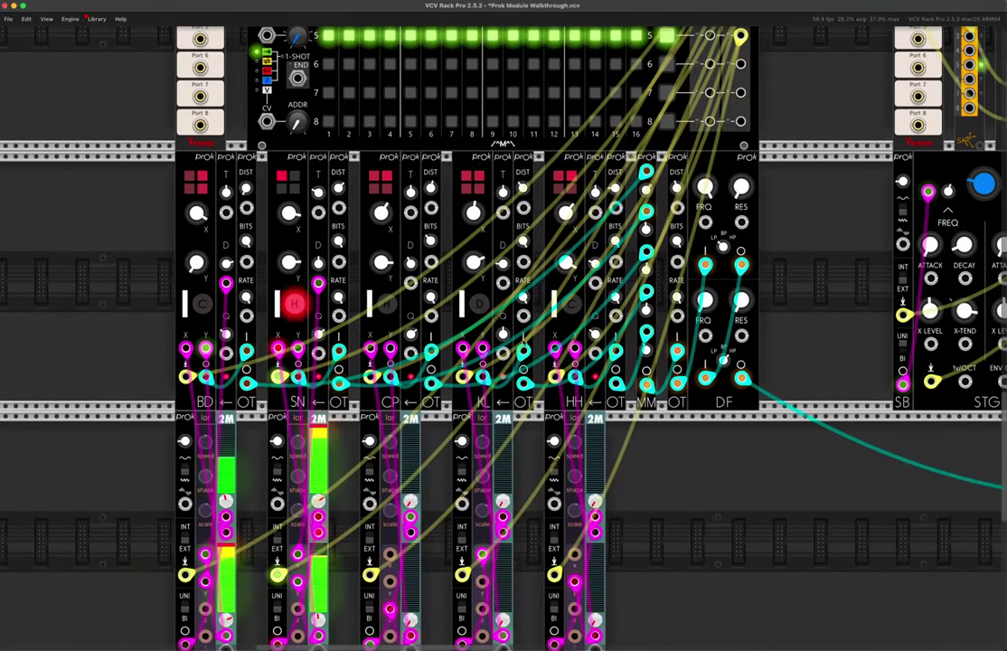
pyautogui.scroll(-2, 506, 361)
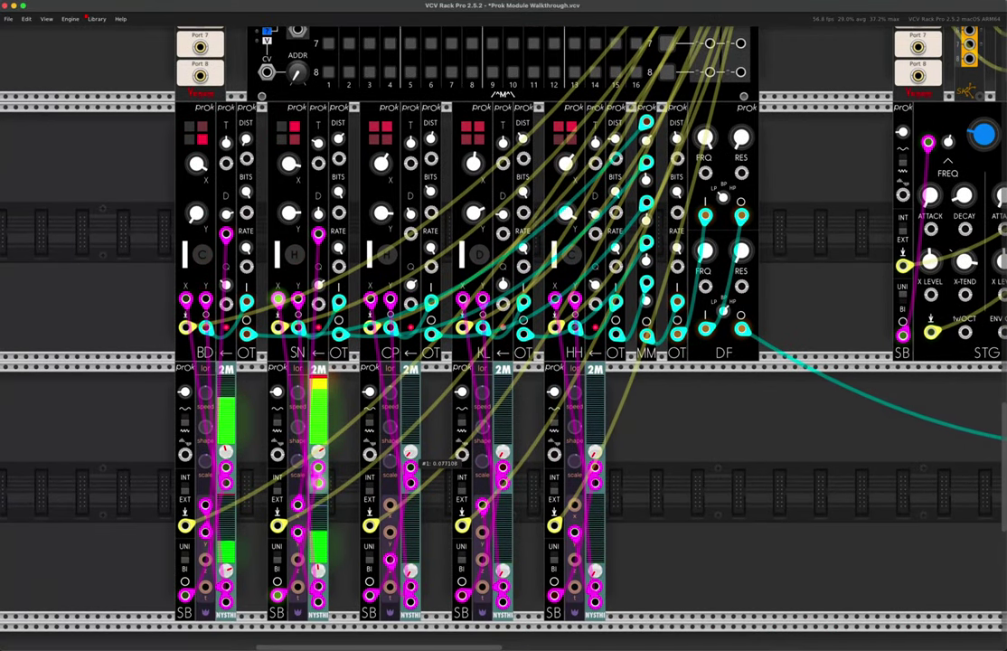
pyautogui.moveTo(410, 571); pyautogui.dragTo(410, 492)
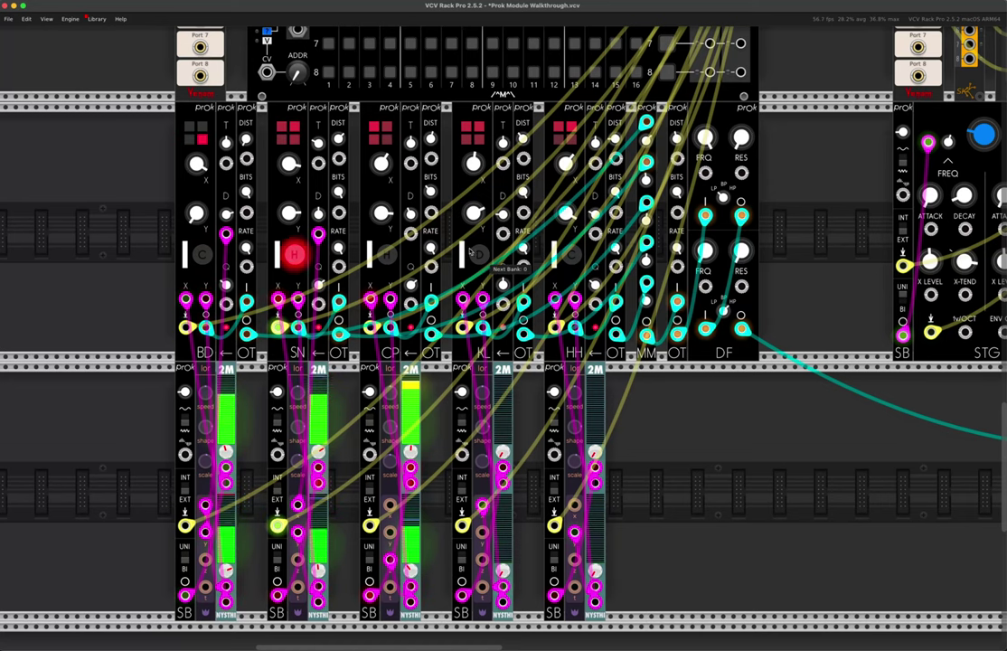
pyautogui.moveTo(410, 234); pyautogui.dragTo(390, 531)
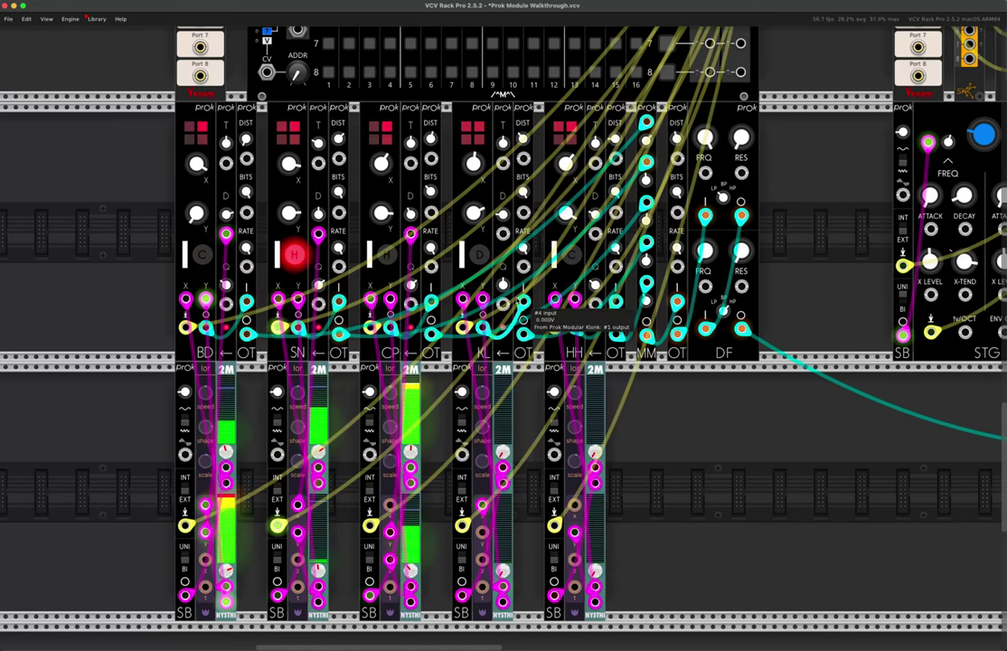
# Step: Unmute track 4, patch the KL lor y output into its decay input, and raise both 2M levels, the first to about 0.67
pyautogui.scroll(5, 516, 235)
pyautogui.hscroll(3, 516, 235)
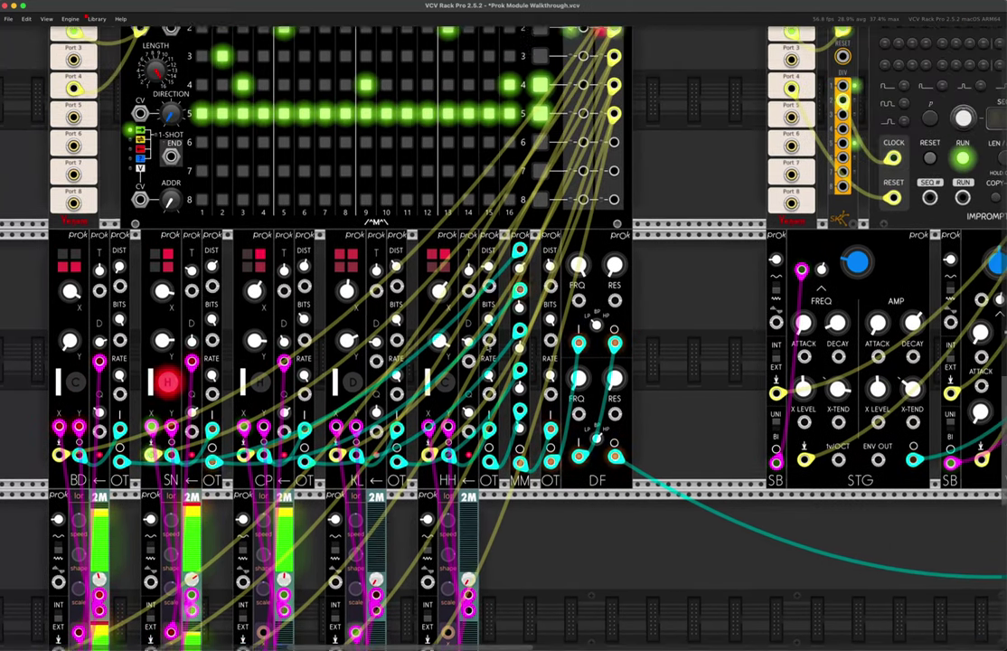
pyautogui.scroll(-5, 540, 143)
pyautogui.hscroll(-5, 540, 143)
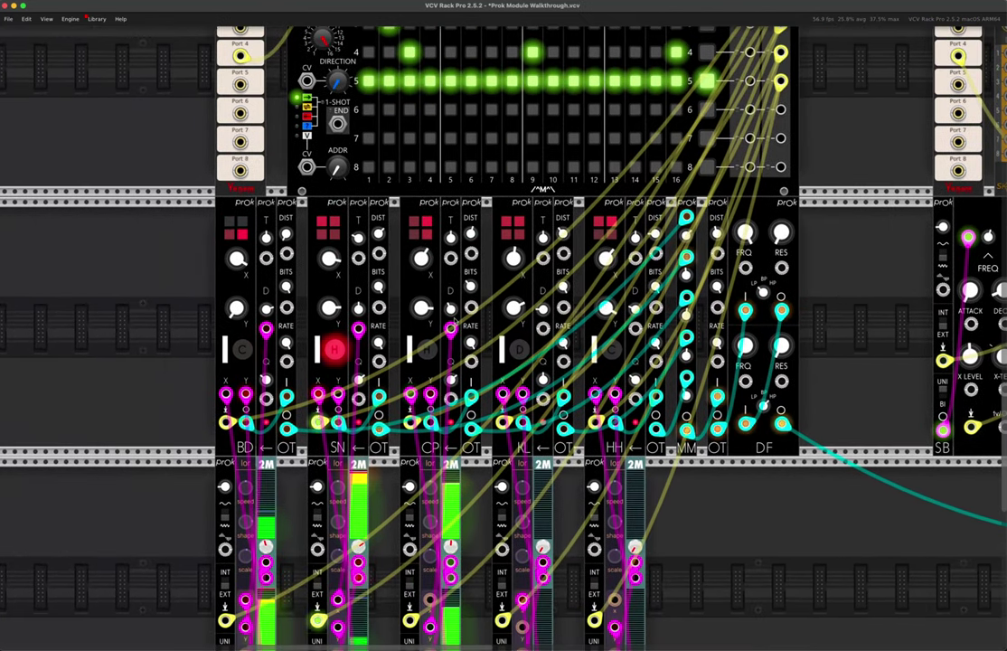
pyautogui.scroll(-2, 499, 278)
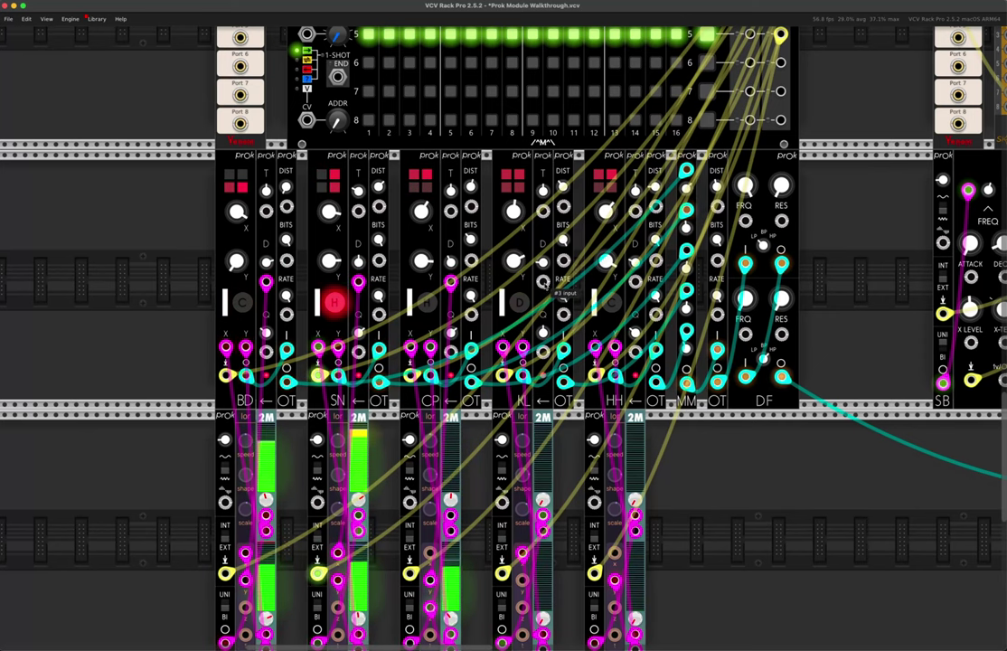
pyautogui.moveTo(543, 282); pyautogui.dragTo(542, 515)
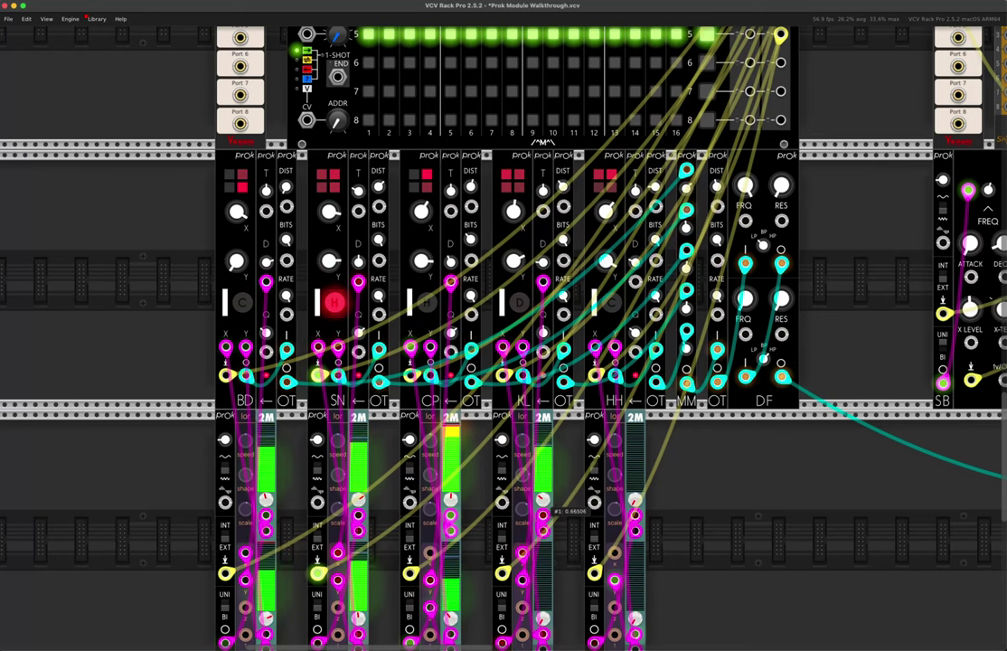
pyautogui.scroll(-3, 553, 508)
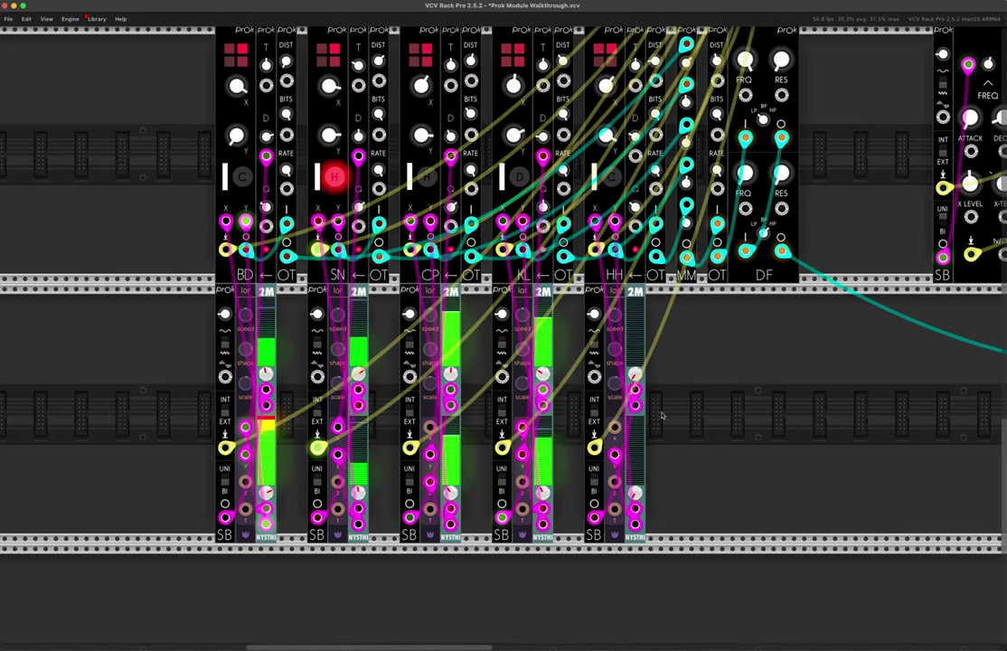
# Step: Unmute track 5, raise the HH 2M levels, the first to about 0.85, and patch the lor x output into the decay input
pyautogui.scroll(5, 632, 361)
pyautogui.hscroll(2, 632, 362)
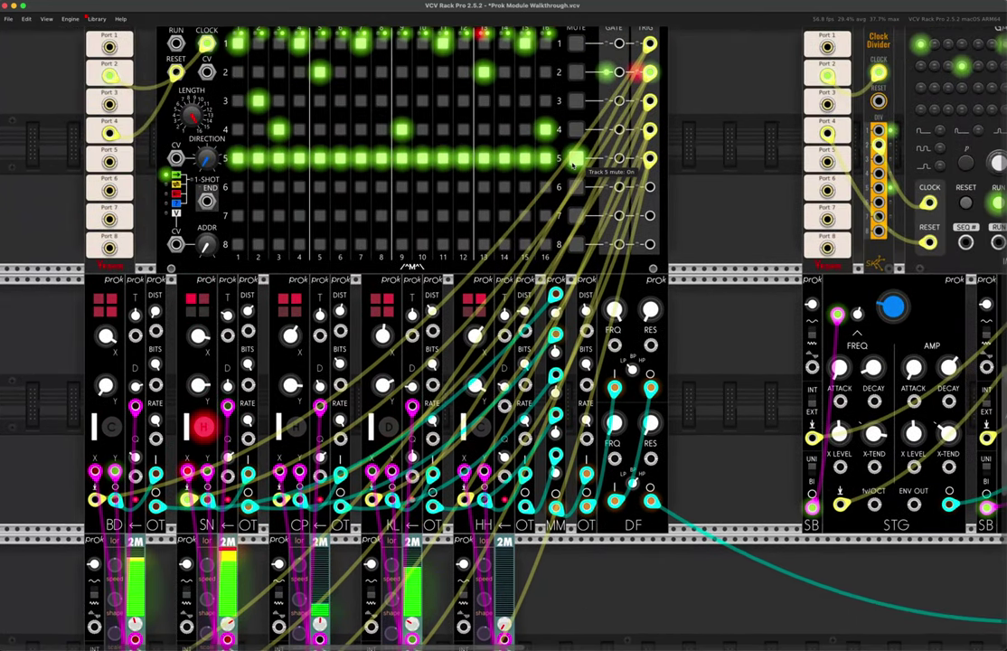
pyautogui.scroll(-3, 511, 498)
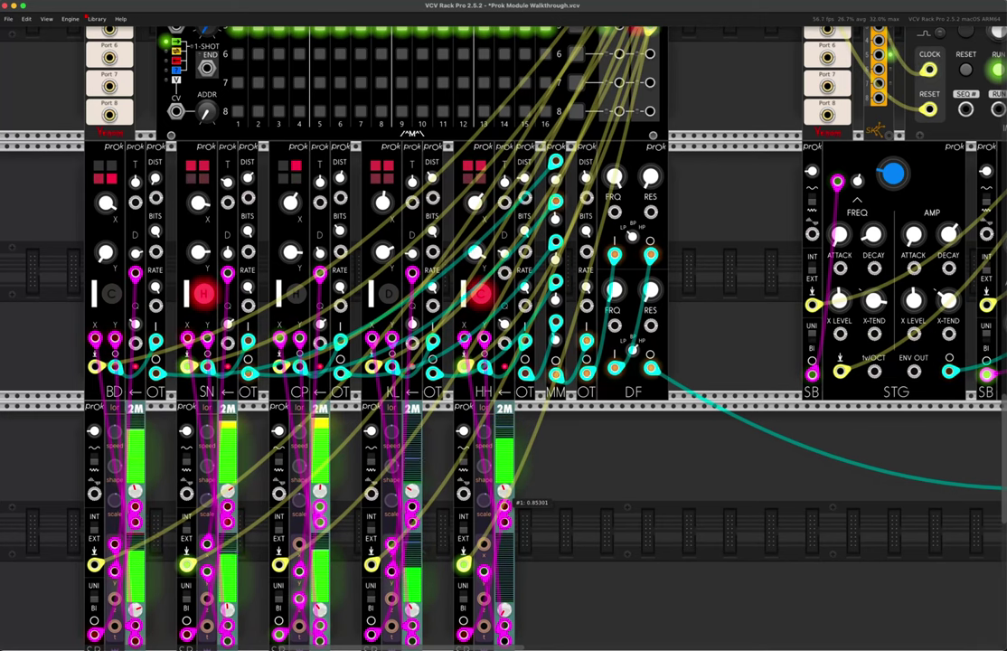
pyautogui.moveTo(505, 610); pyautogui.dragTo(504, 506)
pyautogui.moveTo(506, 620); pyautogui.dragTo(505, 273)
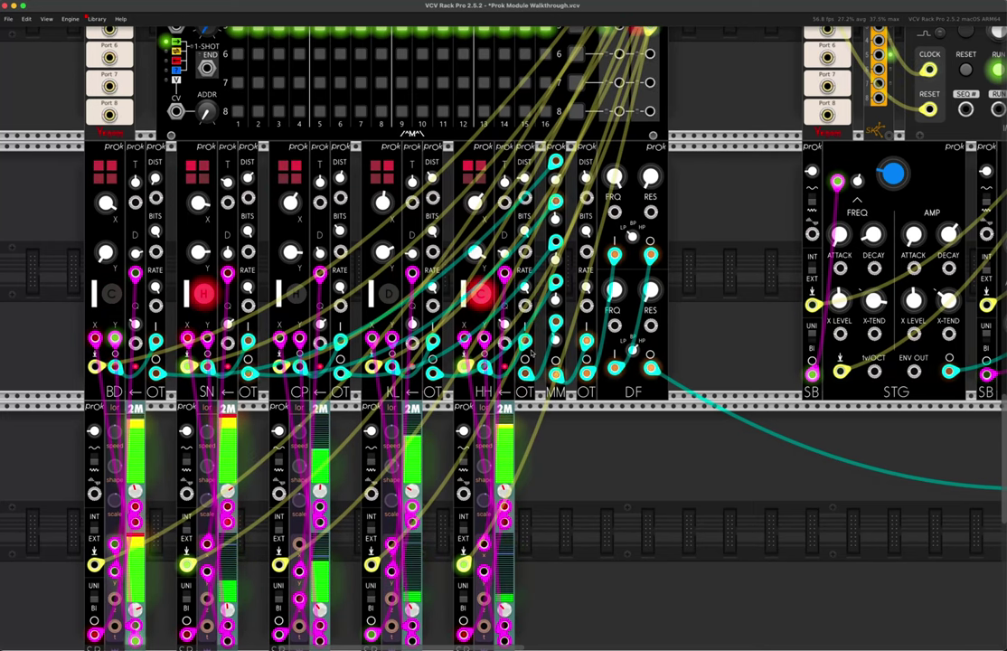
# Step: Sweep DF filter A's frequency with master distortion tried at about 0.45, and reset filter A's resonance to its default
pyautogui.scroll(2, 556, 357)
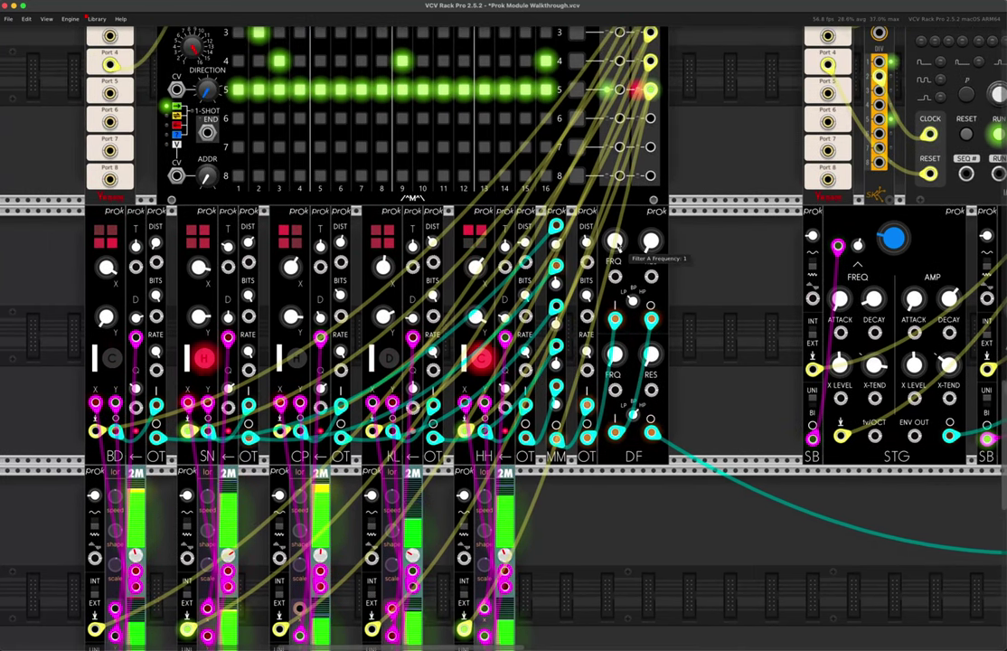
pyautogui.moveTo(615, 242); pyautogui.dragTo(615, 271)
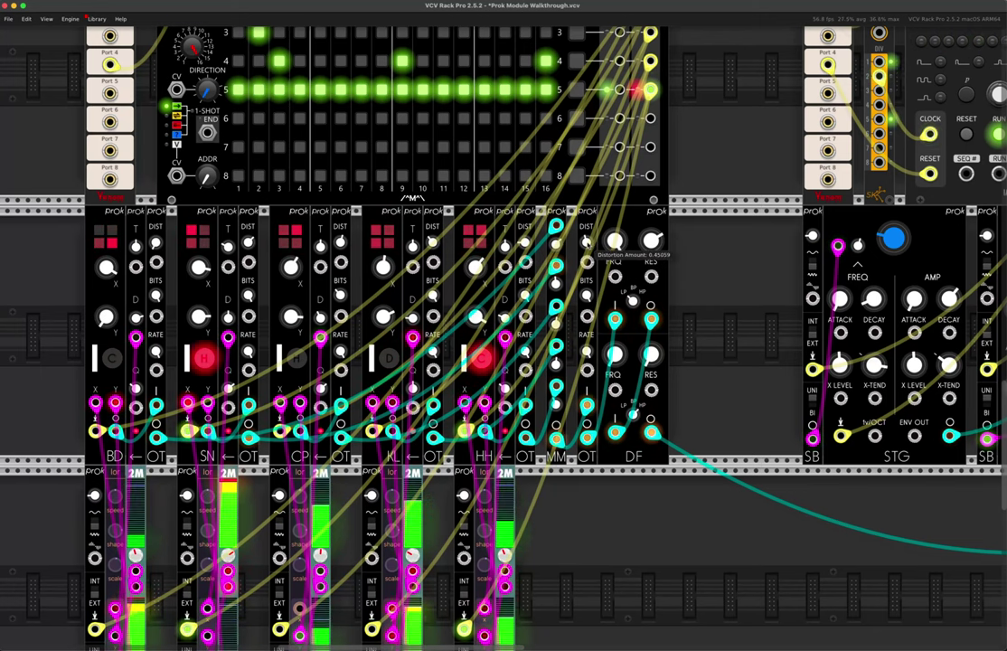
pyautogui.moveTo(586, 242); pyautogui.dragTo(663, 208)
pyautogui.doubleClick(655, 249)
# Step: Look over the complete drum patch, from the mixer and gate sequencer to the drum voices, master distortion and filters
pyautogui.scroll(5, 664, 189)
pyautogui.scroll(3, 723, 153)
pyautogui.scroll(2, 795, 109)
pyautogui.hscroll(1, 795, 108)
pyautogui.scroll(-3, 715, 323)
pyautogui.hscroll(-1, 714, 323)
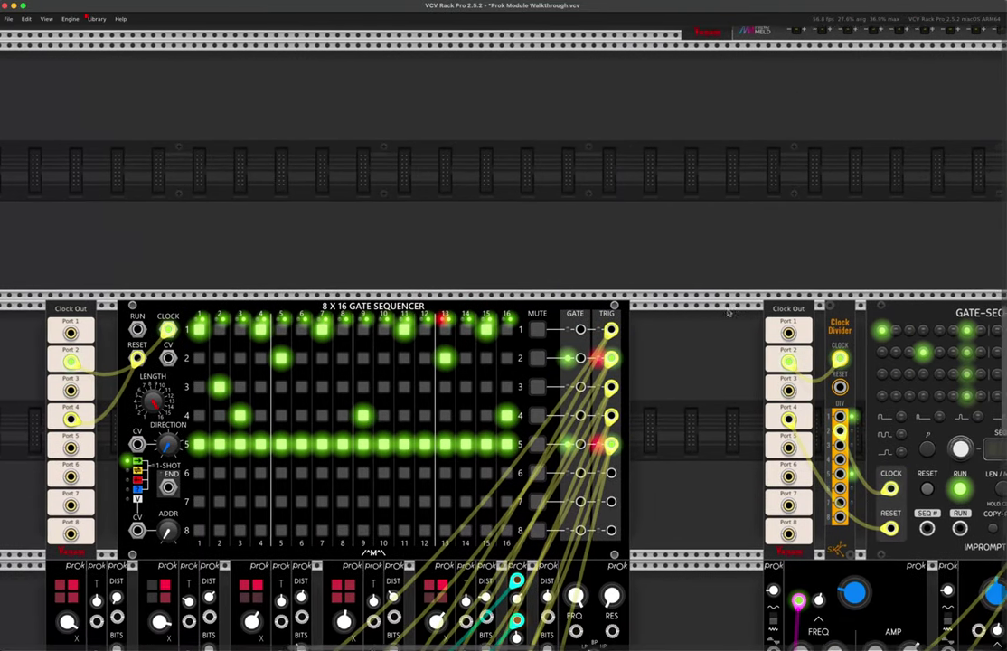
pyautogui.scroll(-3, 623, 312)
pyautogui.hscroll(-1, 622, 312)
pyautogui.hscroll(1, 623, 312)
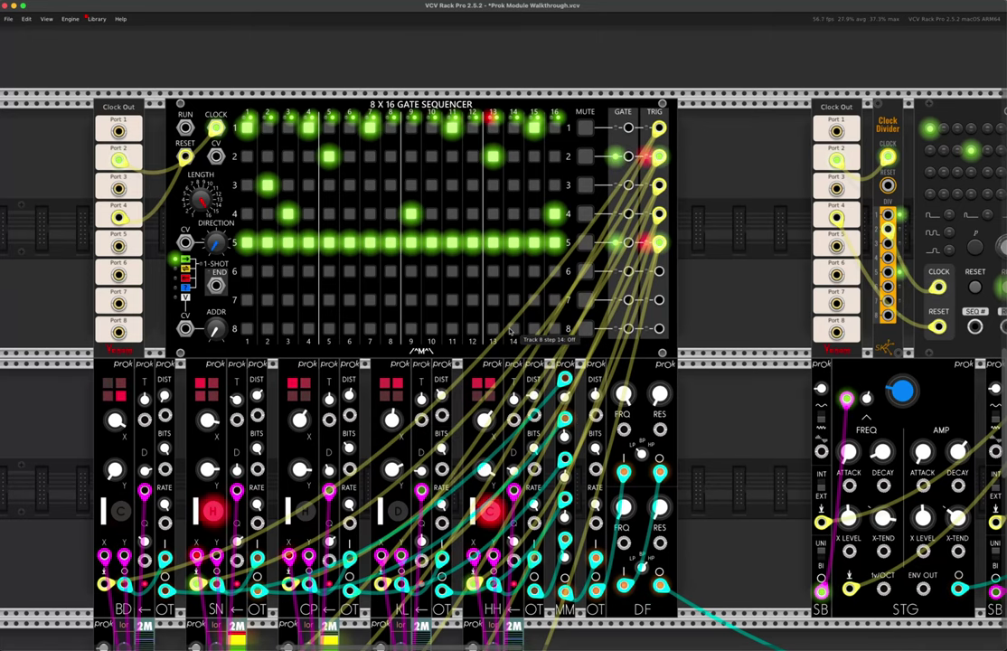
pyautogui.scroll(-2, 427, 430)
pyautogui.hscroll(1, 427, 430)
pyautogui.scroll(-2, 518, 334)
pyautogui.hscroll(1, 518, 335)
pyautogui.scroll(2, 518, 334)
pyautogui.hscroll(-3, 520, 336)
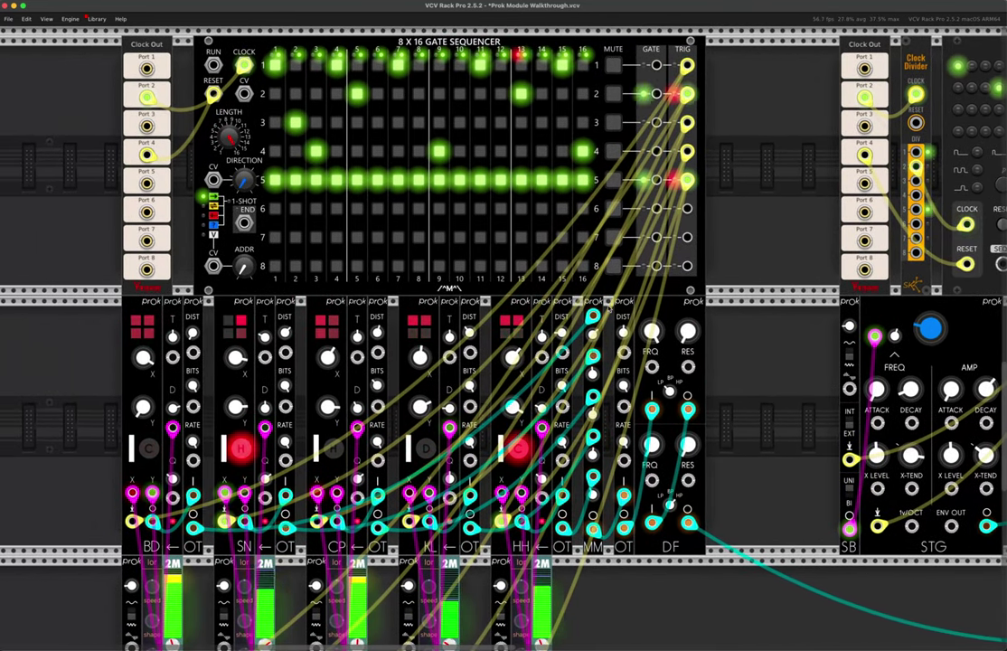
# Step: Bring up the STG and WIN-WIN voices, with mixer channel 2 unmuted and channels 1, 3 and 4 muted
pyautogui.scroll(-4, 600, 307)
pyautogui.hscroll(4, 600, 307)
pyautogui.hscroll(5, 601, 307)
pyautogui.scroll(4, 600, 308)
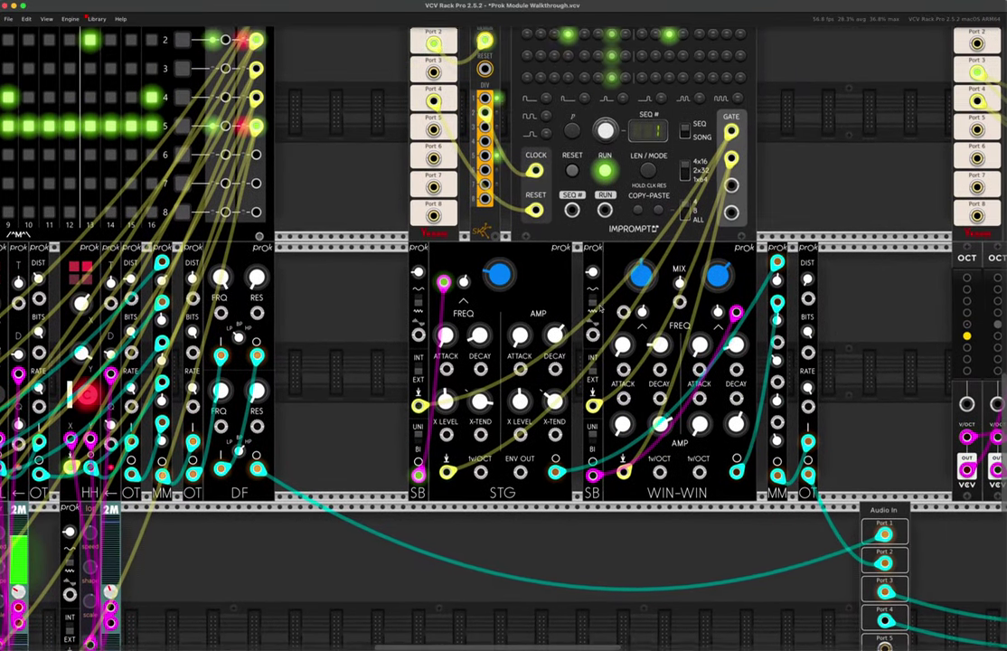
pyautogui.scroll(3, 608, 313)
pyautogui.hscroll(2, 608, 313)
pyautogui.hscroll(-1, 542, 380)
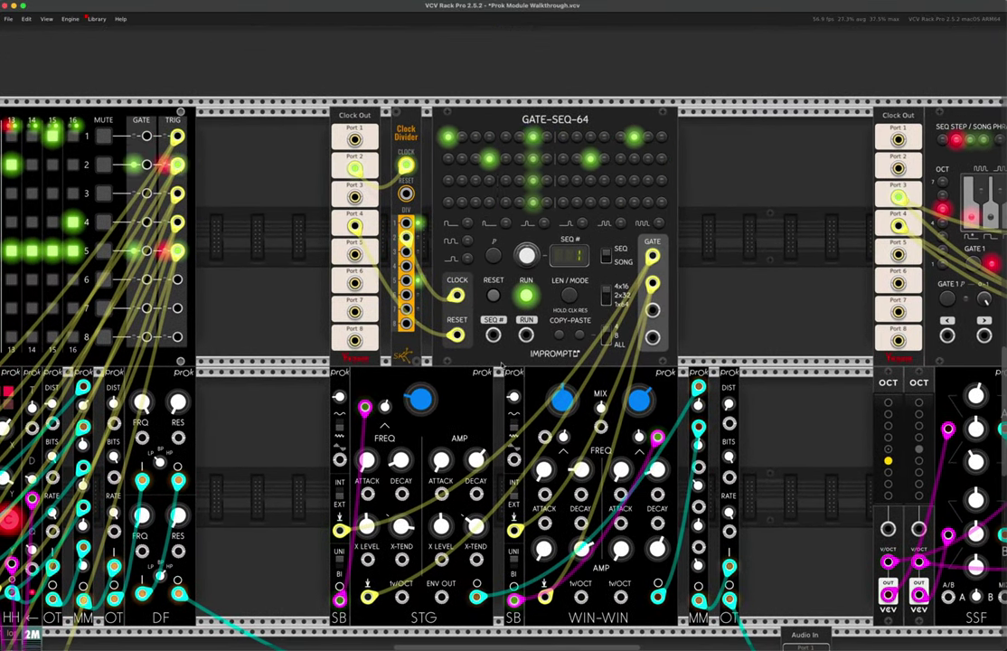
pyautogui.scroll(6, 368, 250)
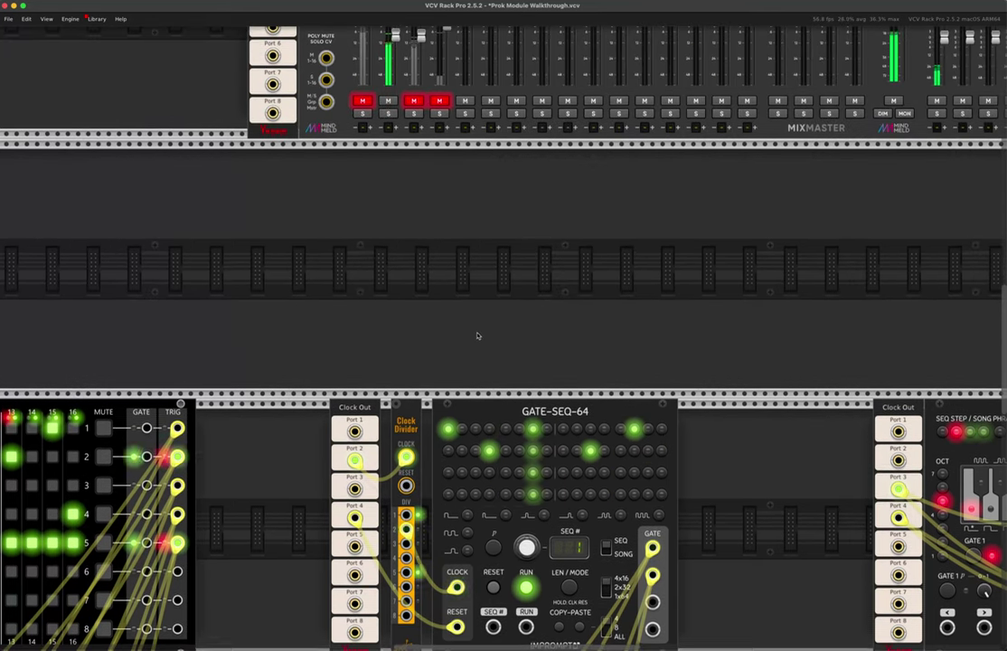
pyautogui.scroll(-5, 479, 333)
pyautogui.scroll(-2, 479, 333)
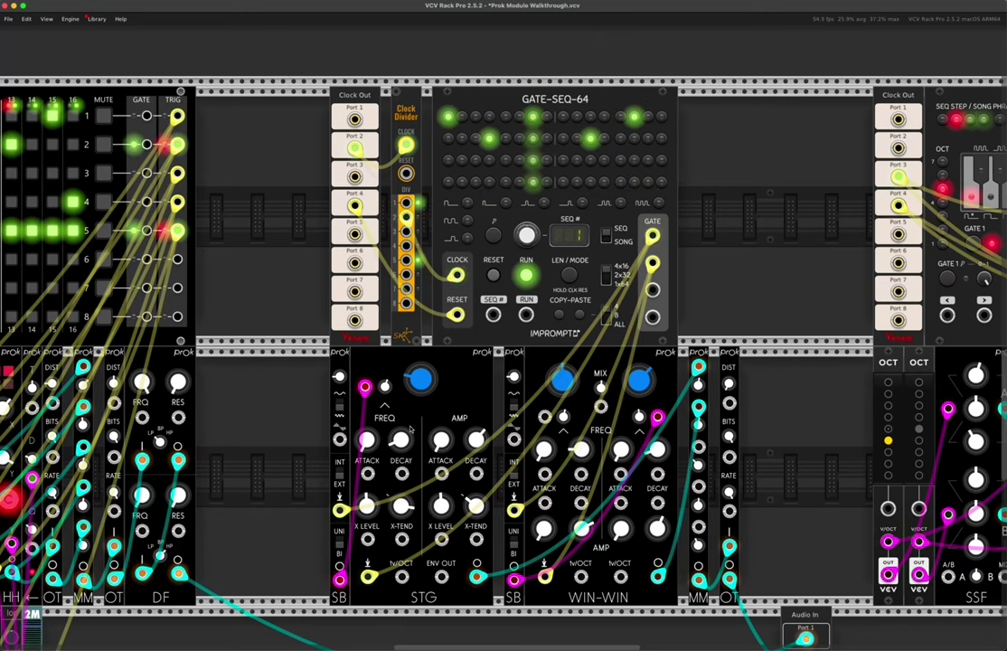
# Step: Examine the STG and WIN-WIN frequency and envelope controls, and the distortion amount on the OT that follows them
pyautogui.moveTo(401, 449)
pyautogui.moveTo(488, 449)
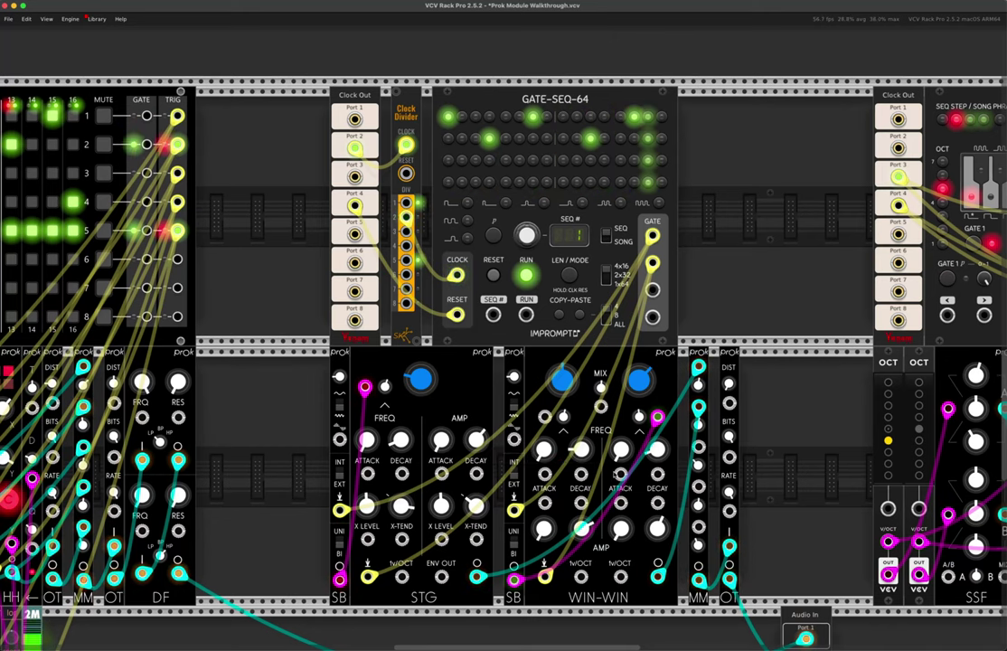
pyautogui.moveTo(624, 457)
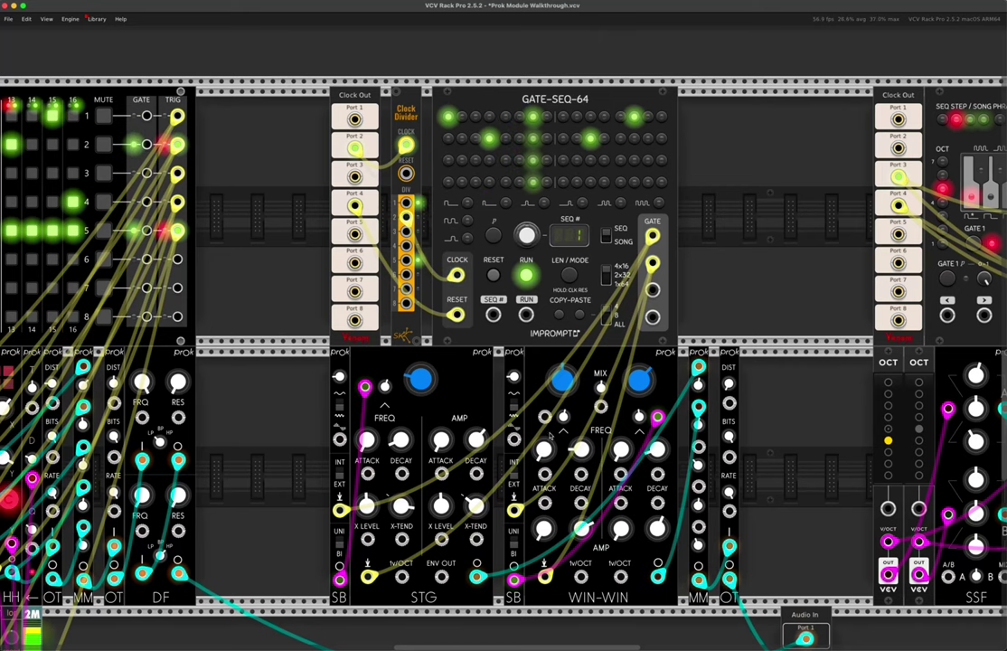
pyautogui.moveTo(426, 384)
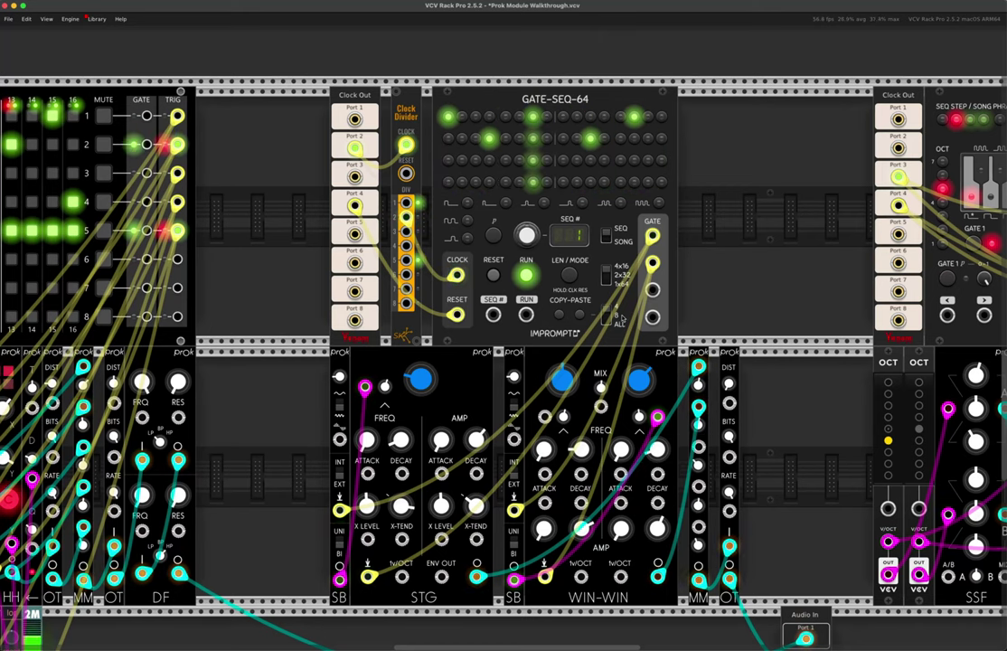
pyautogui.moveTo(728, 384)
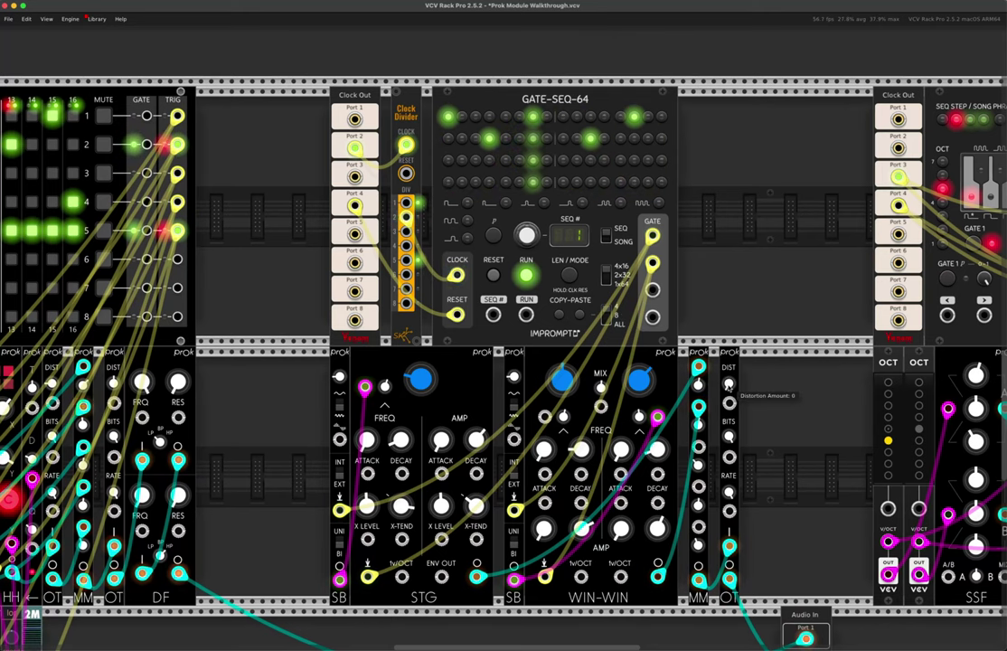
# Step: Look over the patch from the drum voices to the STG's breakpoint level and extend controls and the WIN-WIN's amp envelope attack times
pyautogui.moveTo(729, 385)
pyautogui.mouseDown()
pyautogui.moveTo(728, 272)
pyautogui.moveTo(728, 384)
pyautogui.mouseUp()
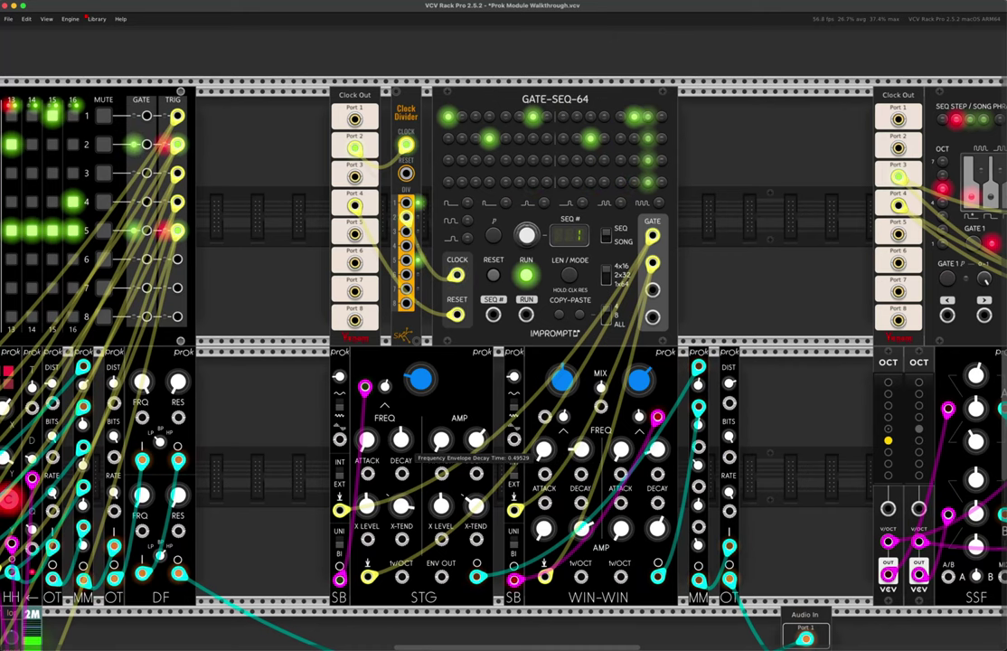
pyautogui.moveTo(400, 440)
pyautogui.mouseDown()
pyautogui.moveTo(400, 471)
pyautogui.moveTo(400, 445)
pyautogui.mouseUp()
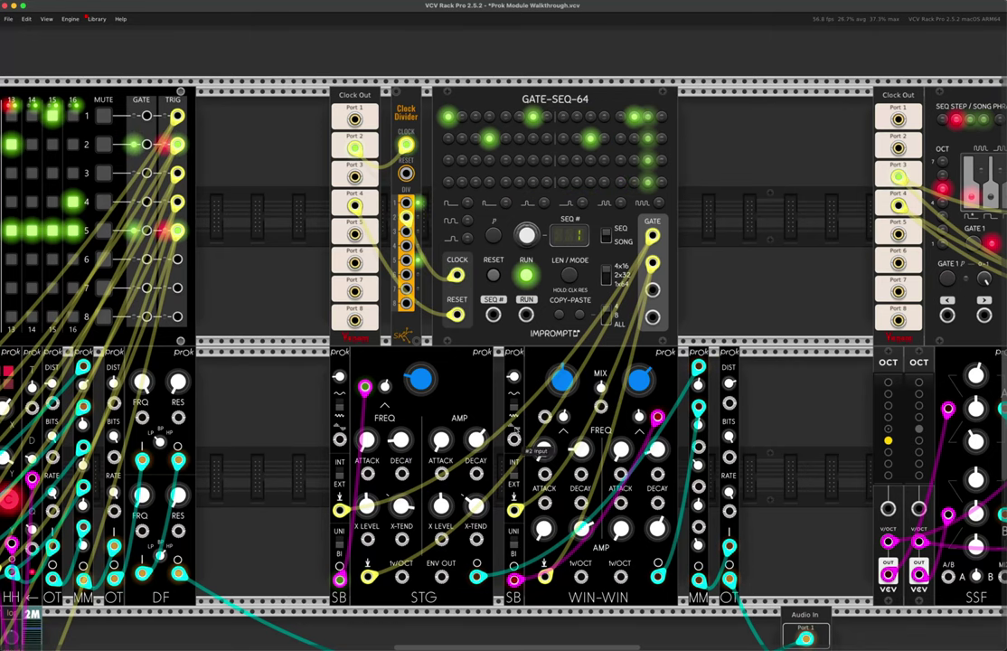
pyautogui.hscroll(-10, 389, 457)
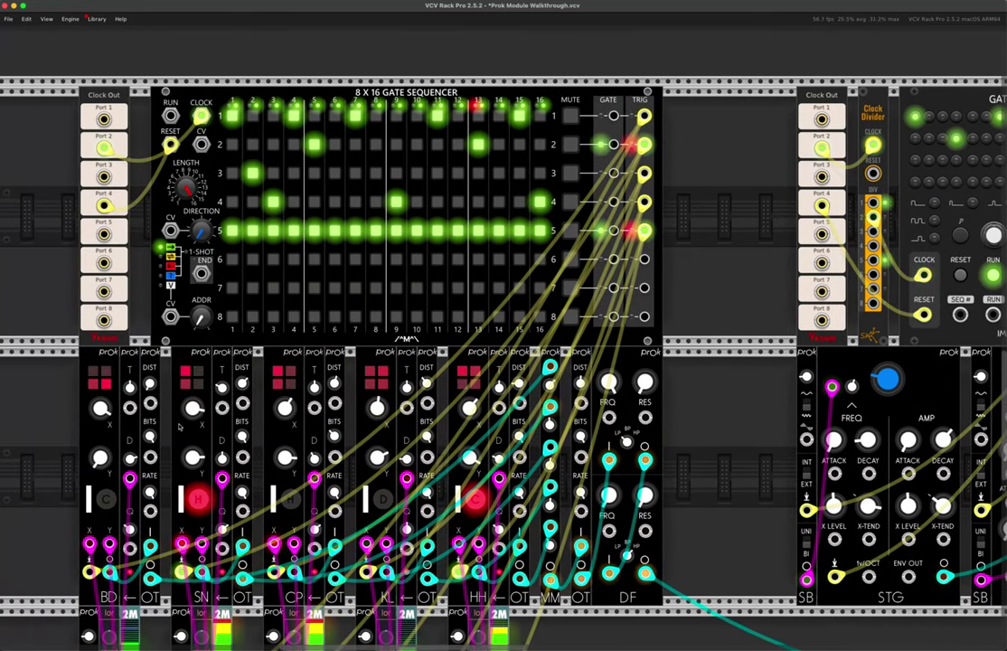
pyautogui.hscroll(8, 397, 428)
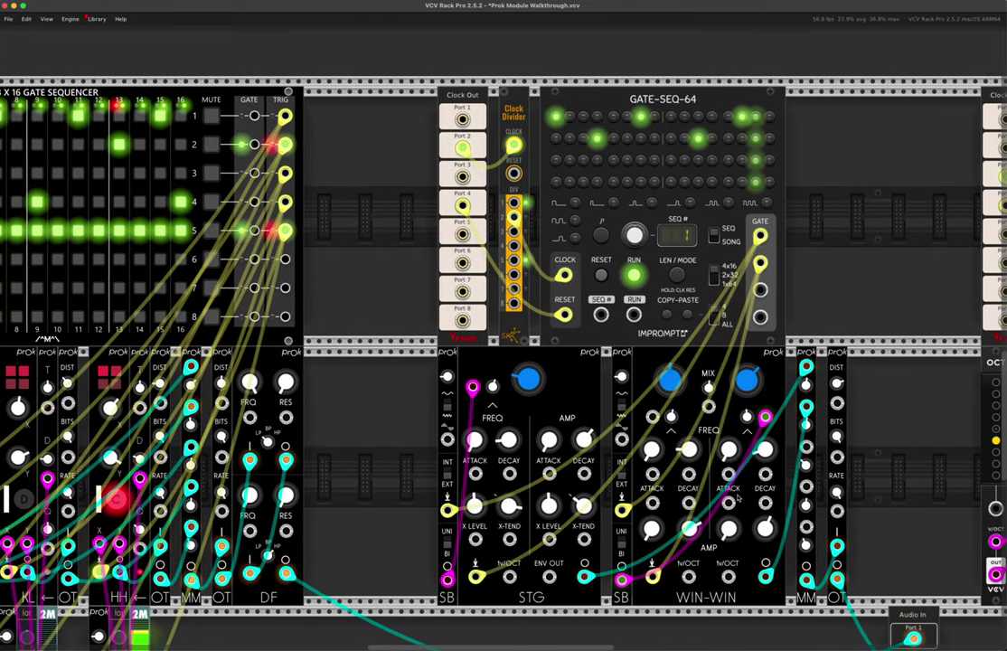
pyautogui.scroll(-1, 736, 497)
pyautogui.hscroll(1, 736, 496)
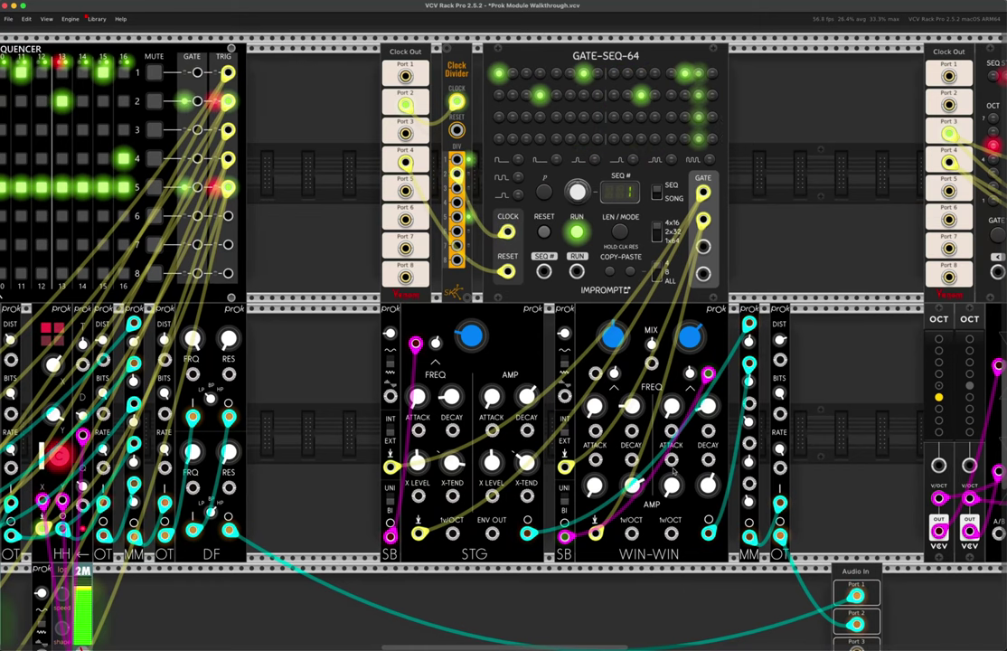
pyautogui.moveTo(496, 471)
pyautogui.moveTo(529, 469)
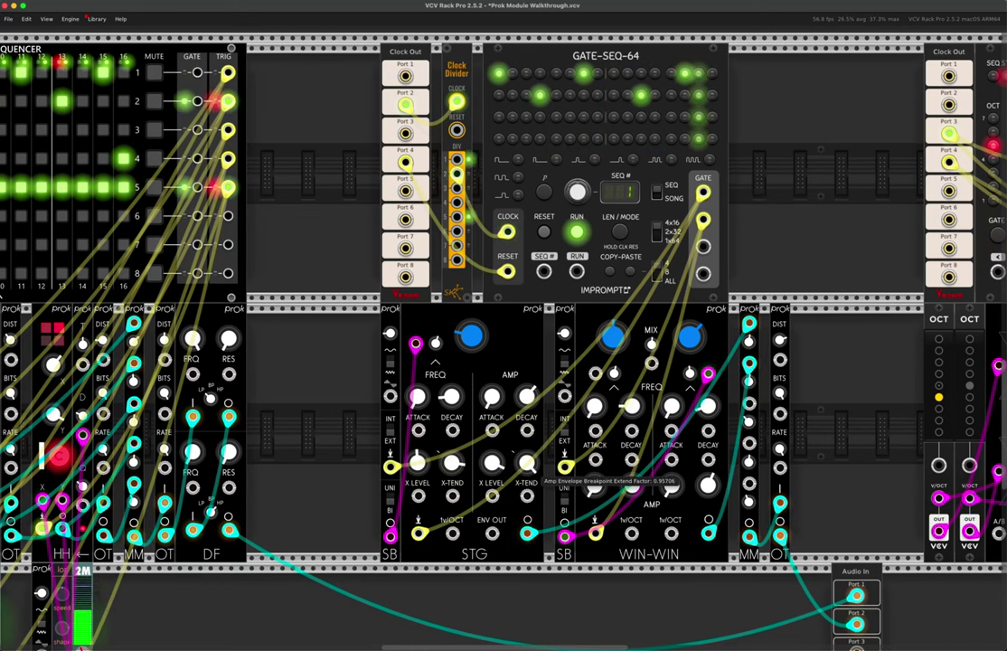
pyautogui.moveTo(455, 468)
pyautogui.moveTo(419, 465)
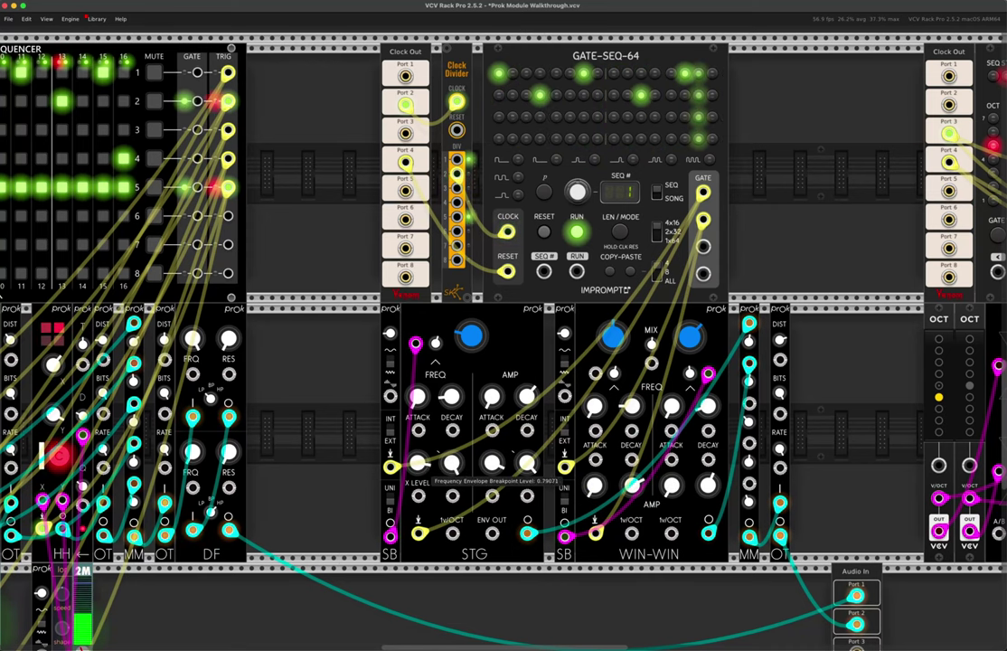
pyautogui.moveTo(595, 486)
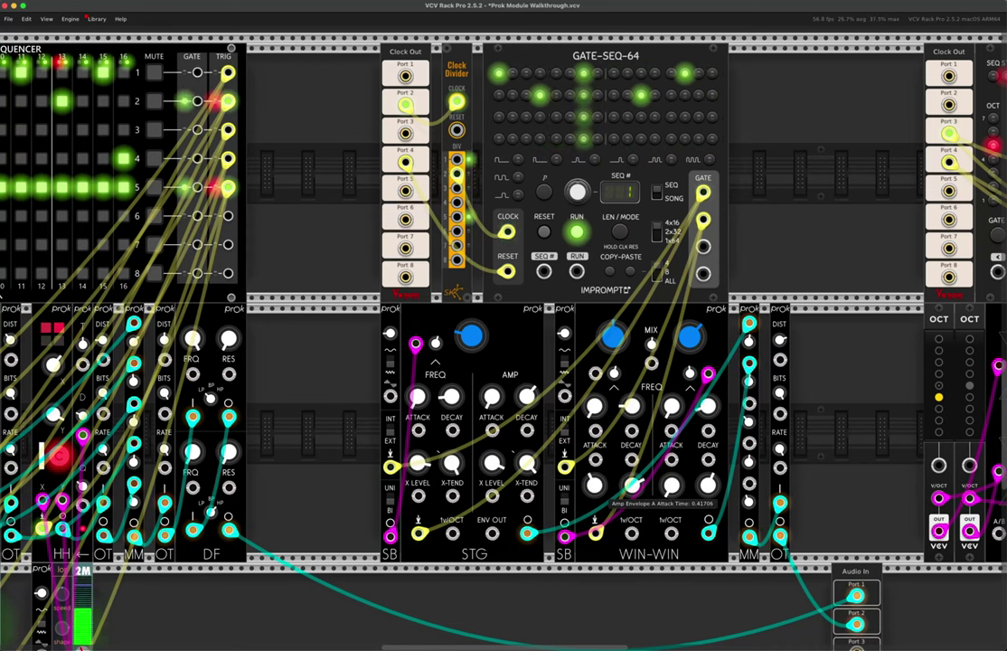
pyautogui.moveTo(671, 487)
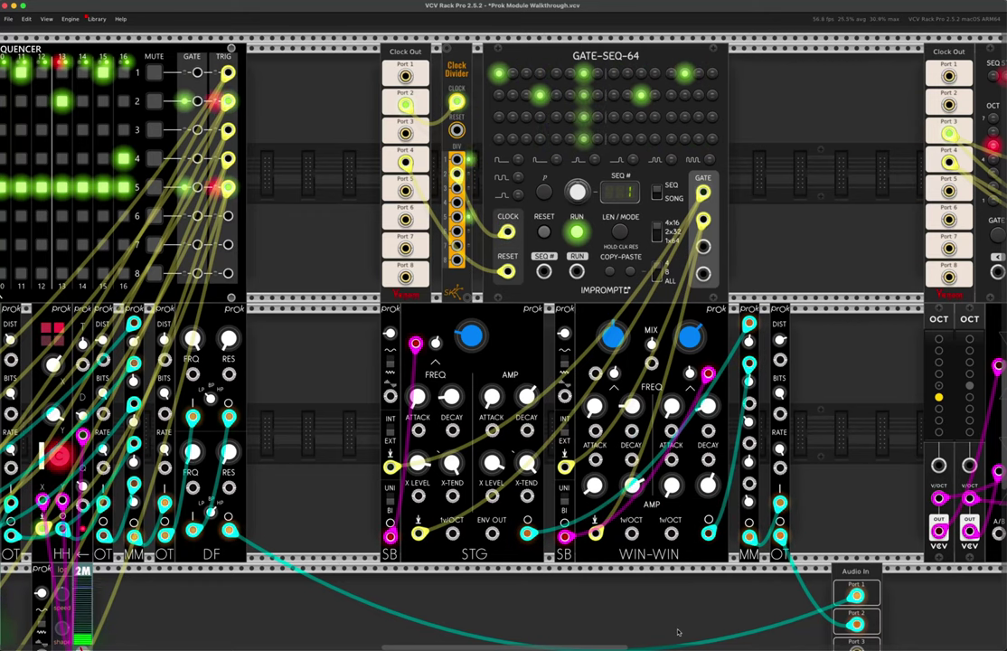
# Step: Sweep the WIN-WIN's A/B mix through to 1
pyautogui.moveTo(682, 344)
pyautogui.hscroll(1, 669, 345)
pyautogui.moveTo(649, 345)
pyautogui.moveTo(649, 344); pyautogui.dragTo(648, 633)
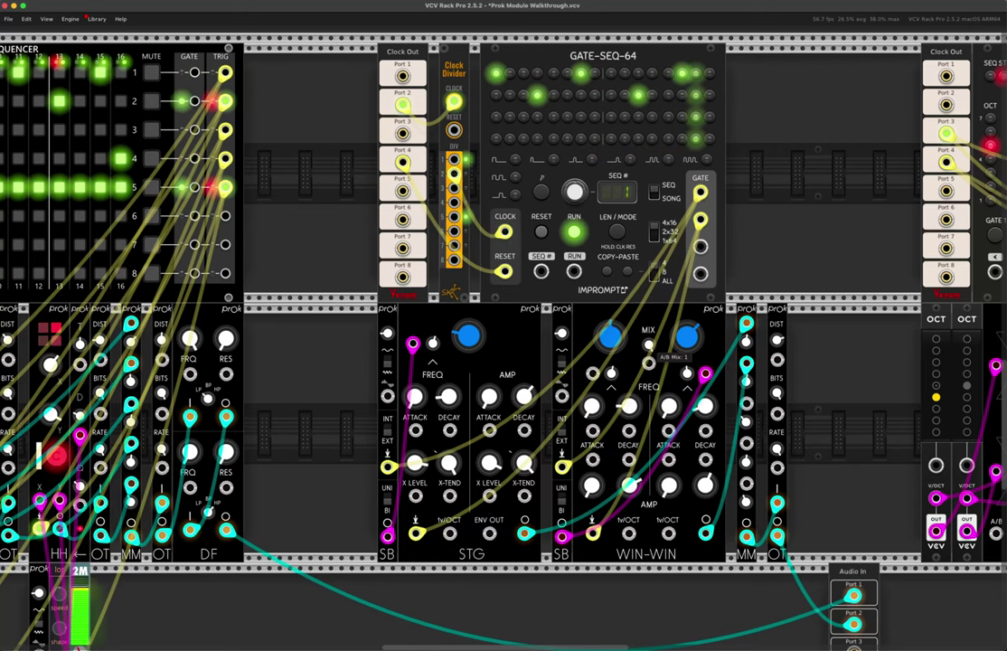
# Step: Try WIN-WIN oscillator B's pitch at up to about 1.69 with the A/B mix at -1, and reset the pitch to its default
pyautogui.moveTo(687, 337); pyautogui.dragTo(687, 302)
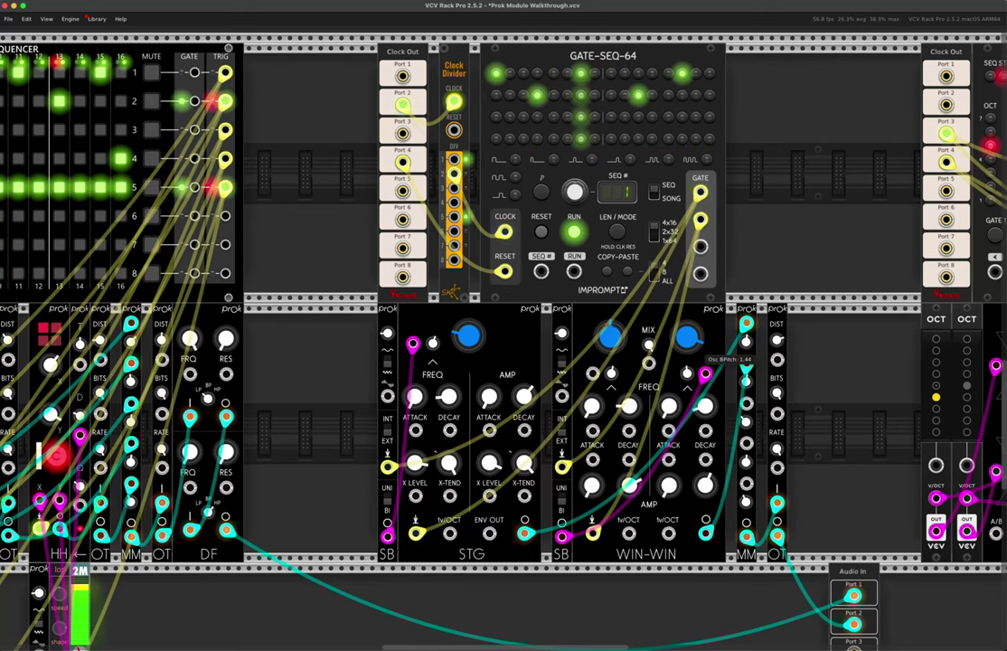
pyautogui.moveTo(688, 373); pyautogui.dragTo(689, 360)
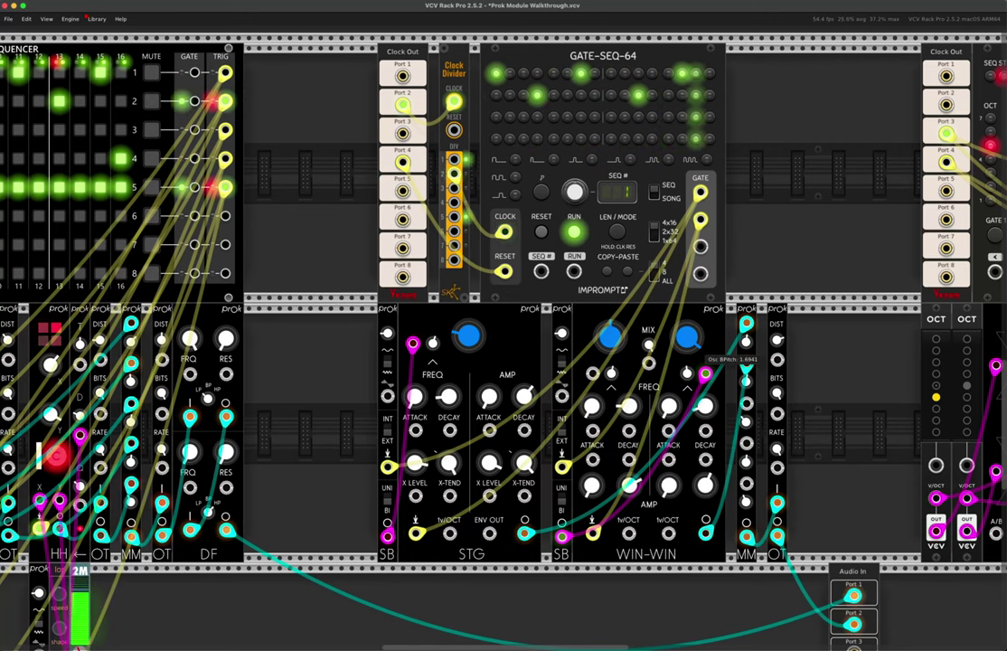
pyautogui.moveTo(648, 363)
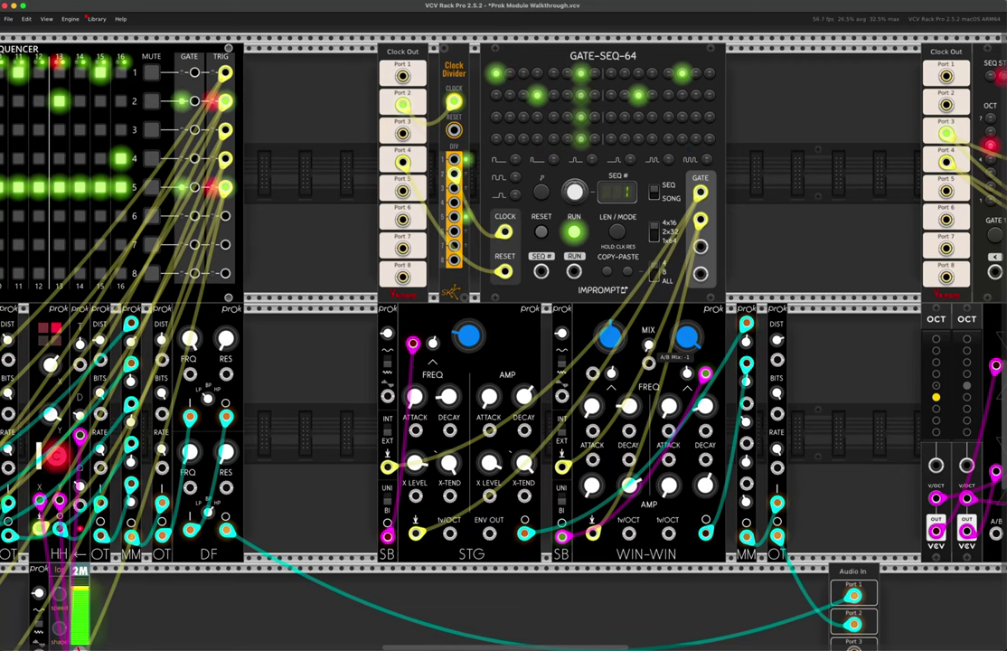
pyautogui.moveTo(697, 350)
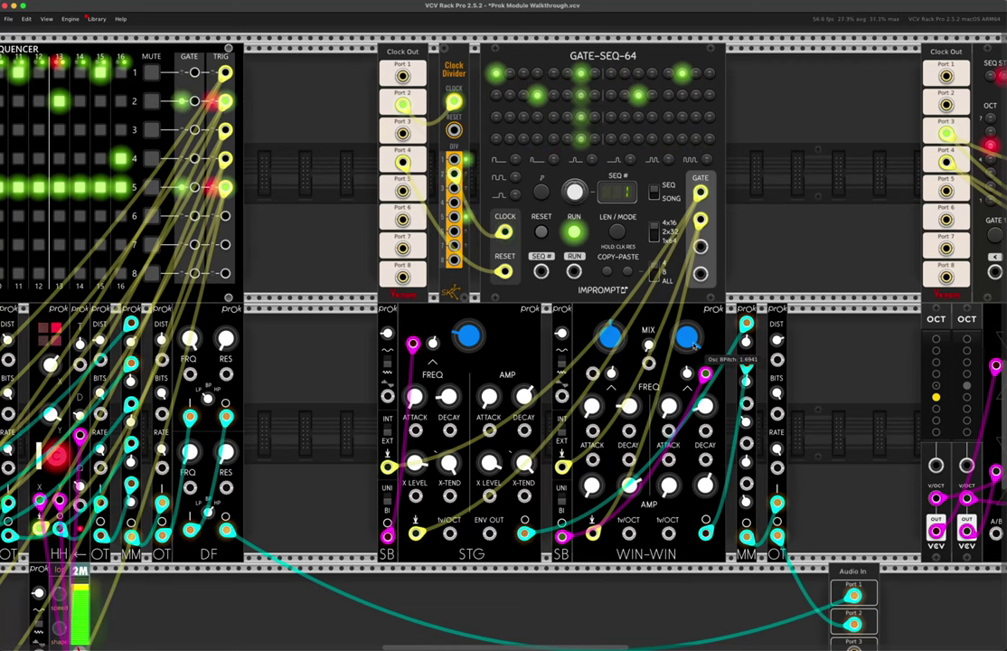
pyautogui.doubleClick(693, 344)
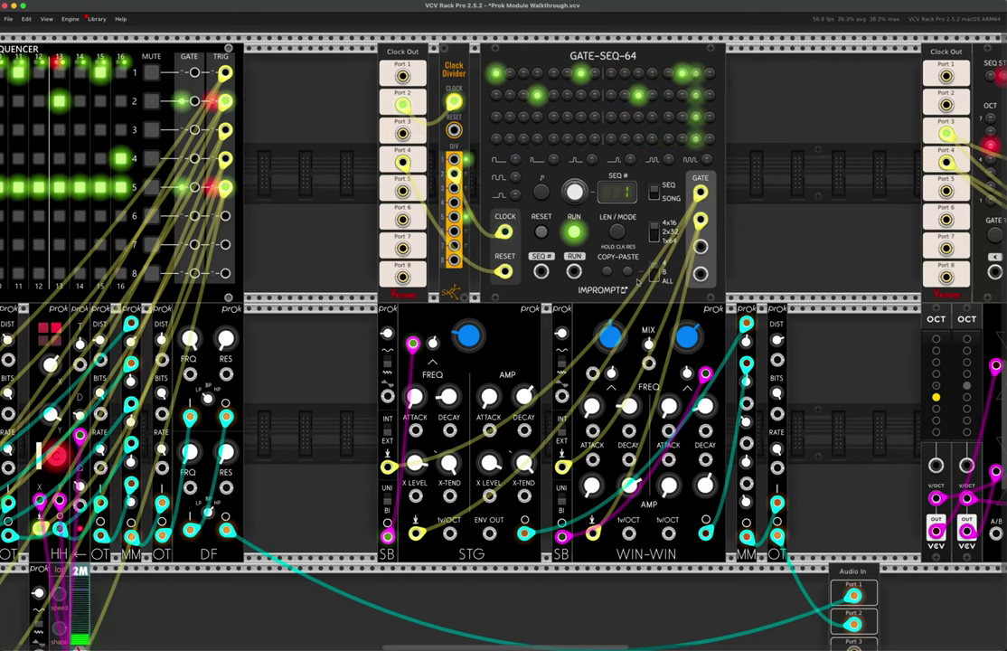
# Step: Mute mixer channel 2, unmute channel 3, and bring up the SSF, DE, CE and DF voices below the phrase sequencers
pyautogui.scroll(1, 573, 372)
pyautogui.scroll(10, 573, 374)
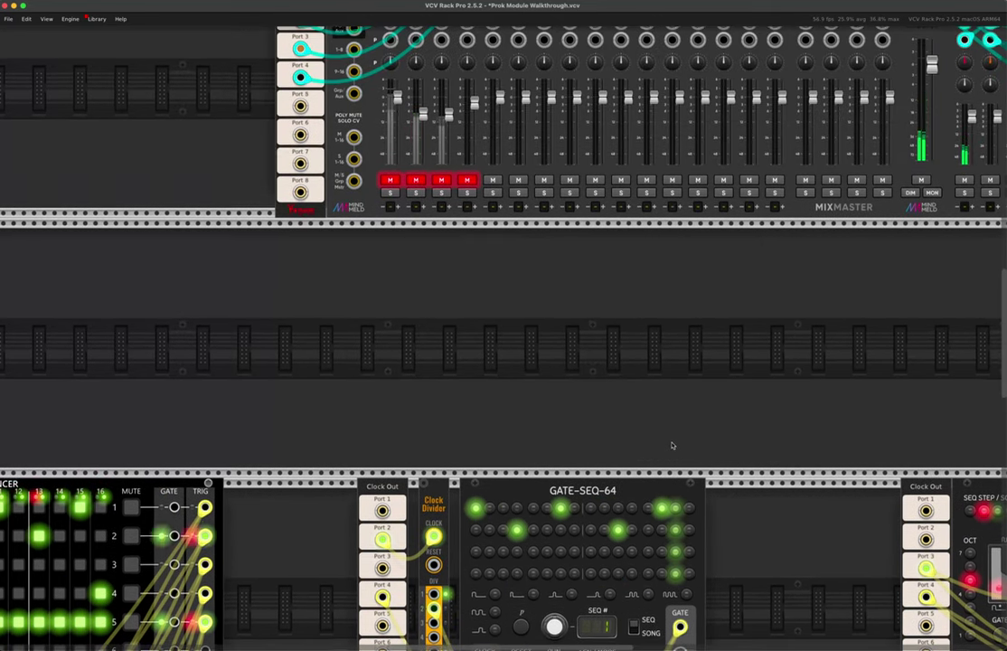
pyautogui.scroll(-10, 669, 445)
pyautogui.hscroll(15, 677, 437)
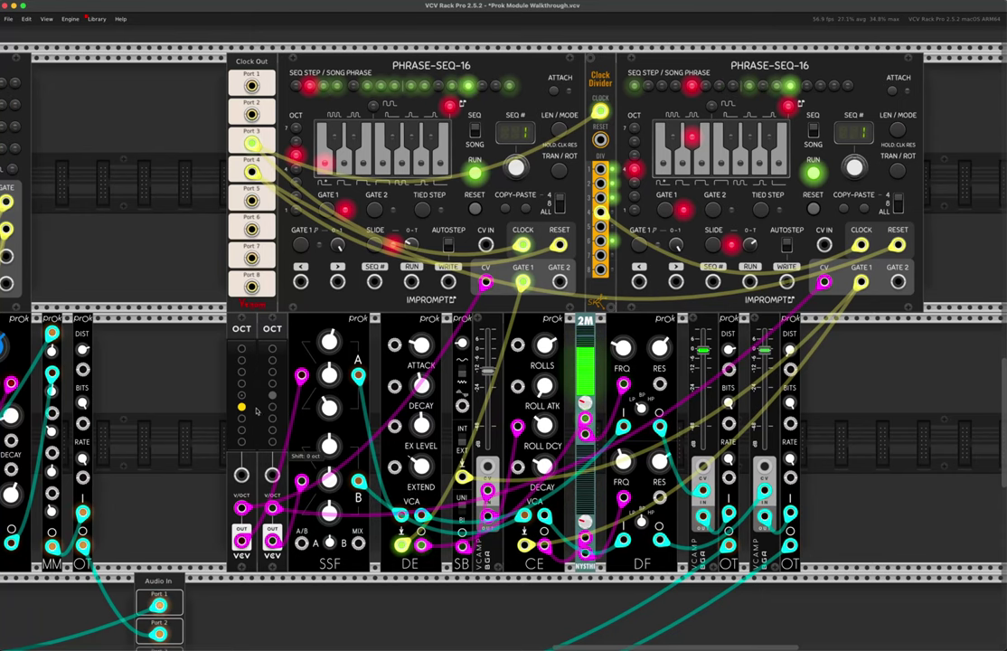
pyautogui.scroll(-3, 236, 404)
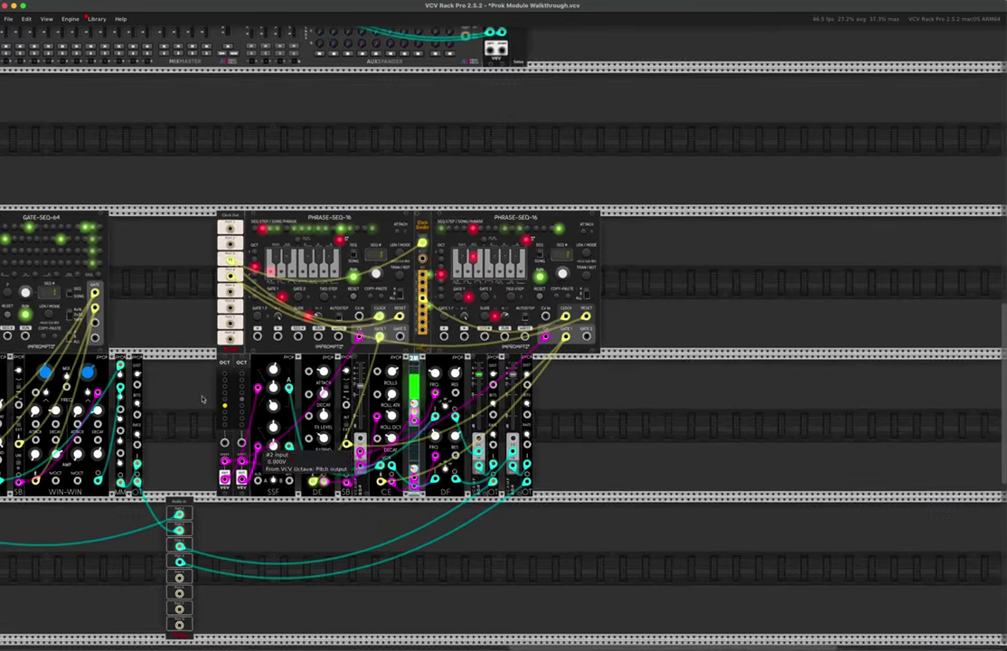
pyautogui.scroll(5, 194, 382)
pyautogui.hscroll(-2, 199, 334)
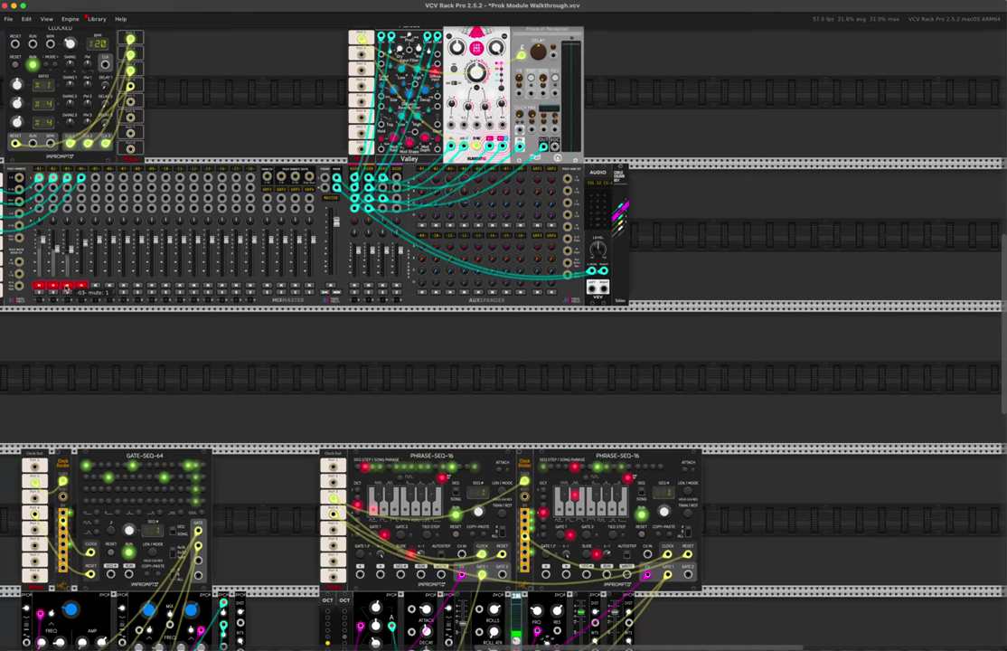
pyautogui.scroll(-5, 430, 370)
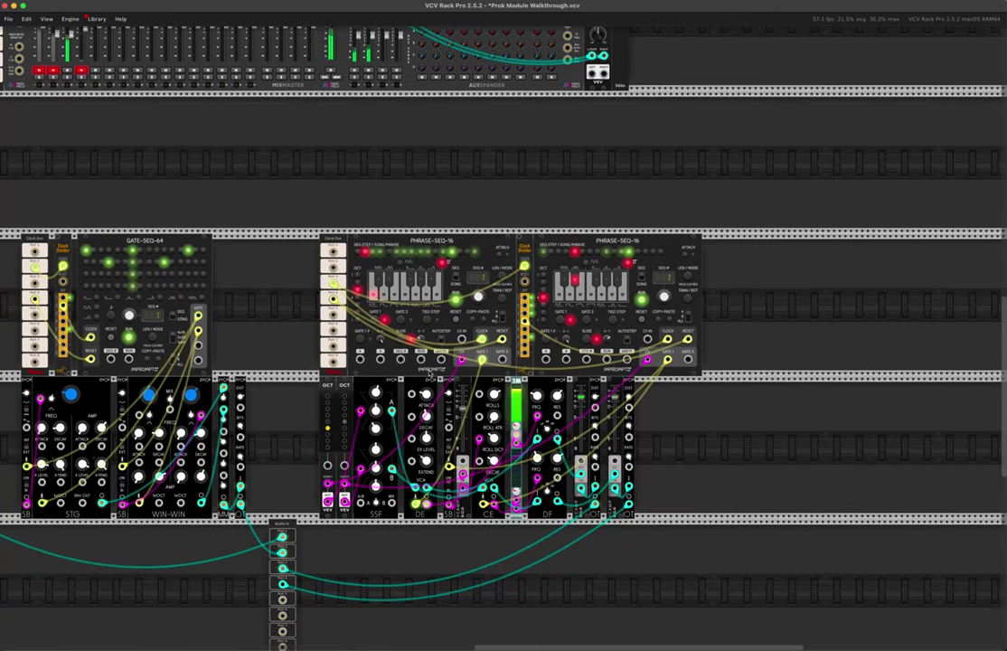
# Step: Sweep DF filter A's frequency and set the distortion amount on the first OT after it to about 0.32
pyautogui.scroll(5, 430, 372)
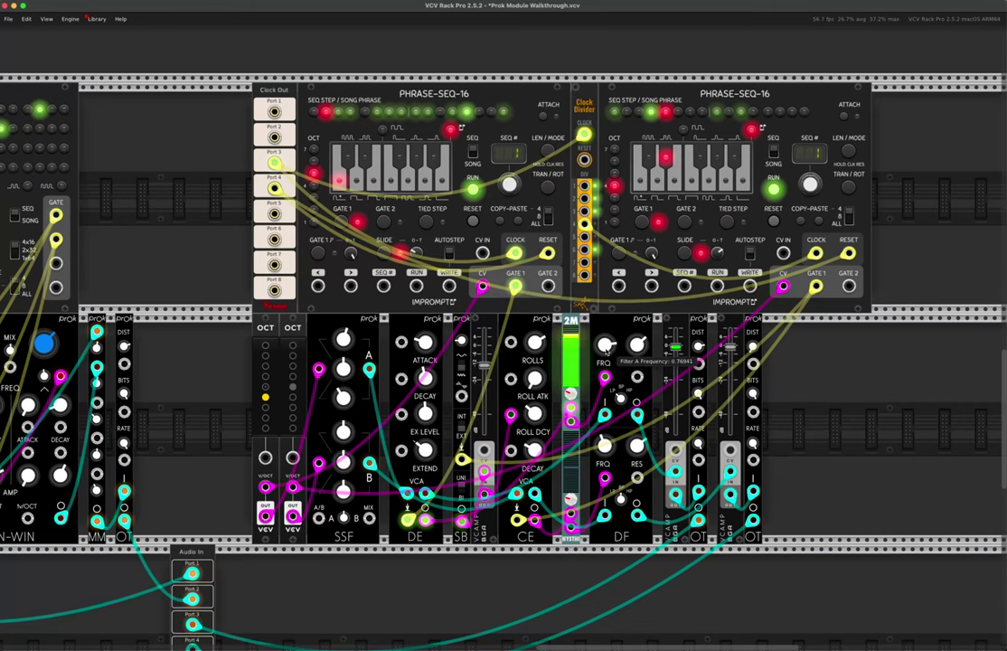
pyautogui.moveTo(604, 343); pyautogui.dragTo(570, 411)
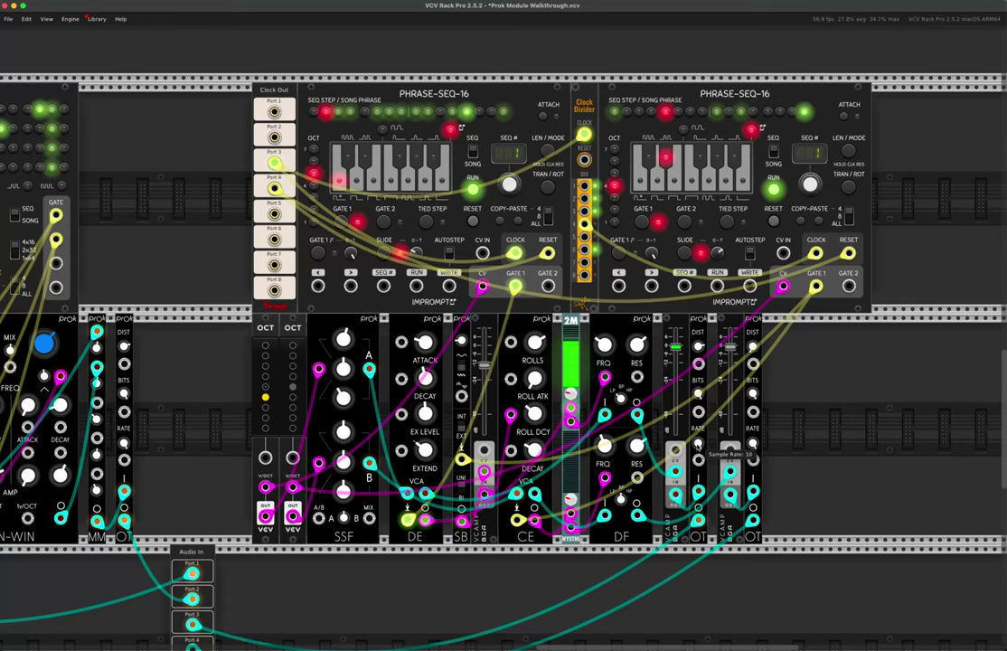
pyautogui.moveTo(702, 446)
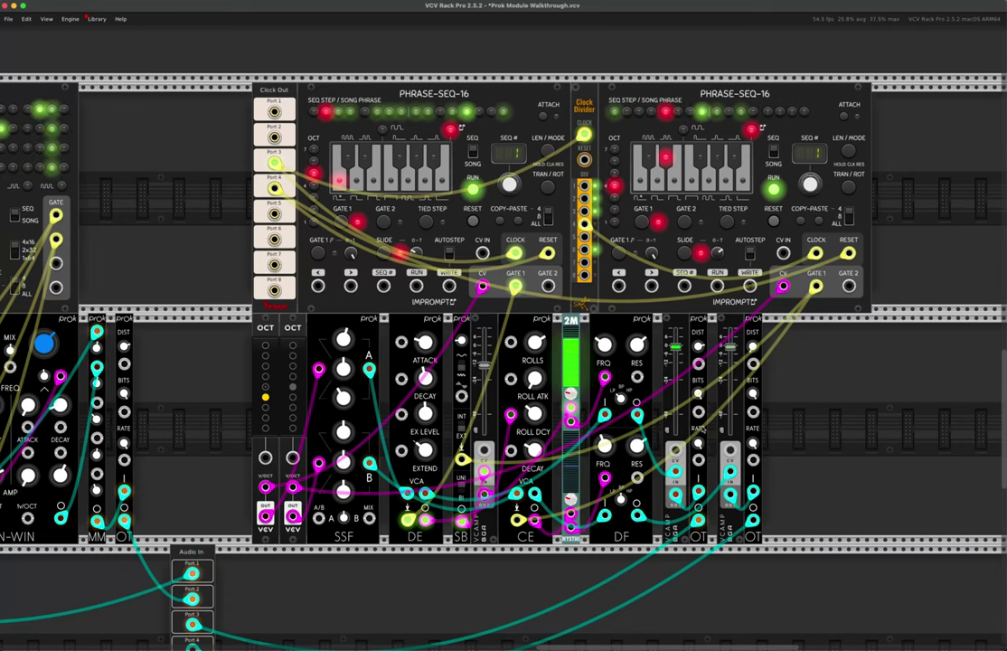
pyautogui.moveTo(704, 353)
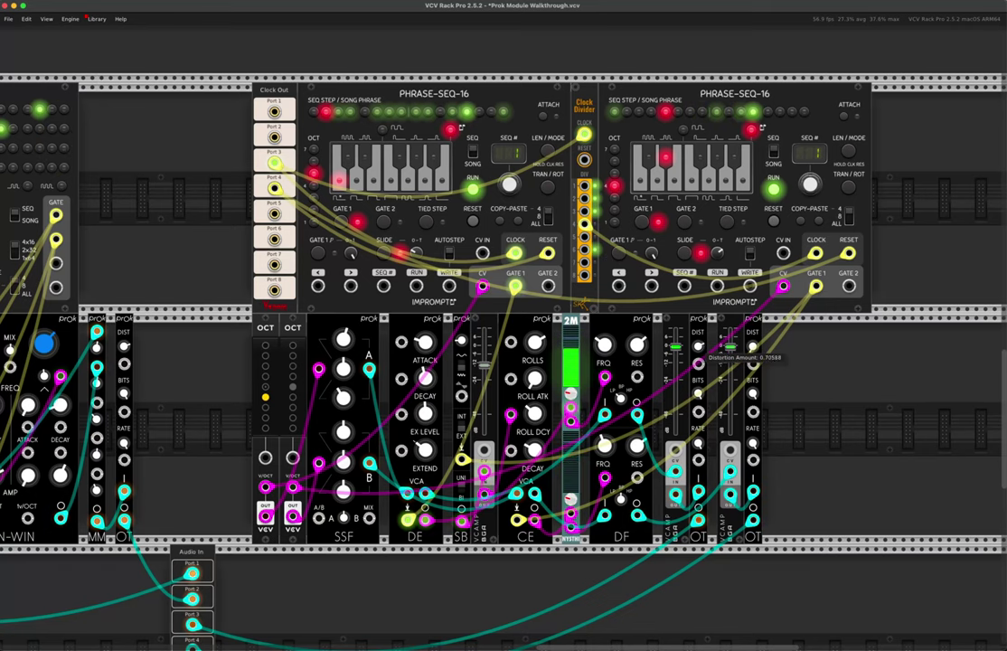
pyautogui.moveTo(698, 346); pyautogui.dragTo(698, 308)
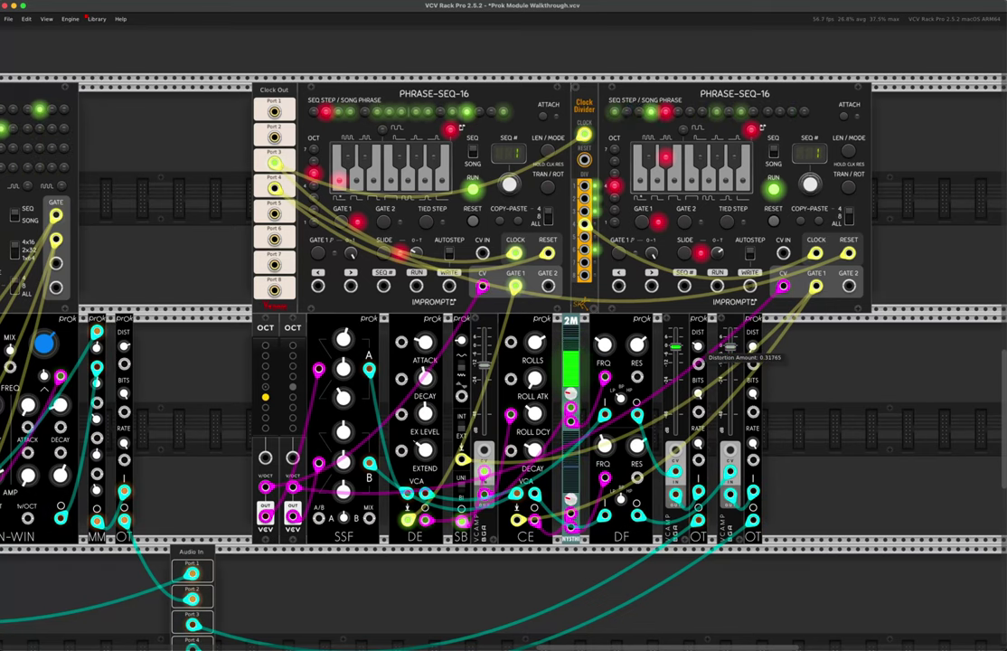
# Step: Unmute mixer channel 4 alongside channel 3, leaving channels 1 and 2 muted
pyautogui.scroll(10, 531, 207)
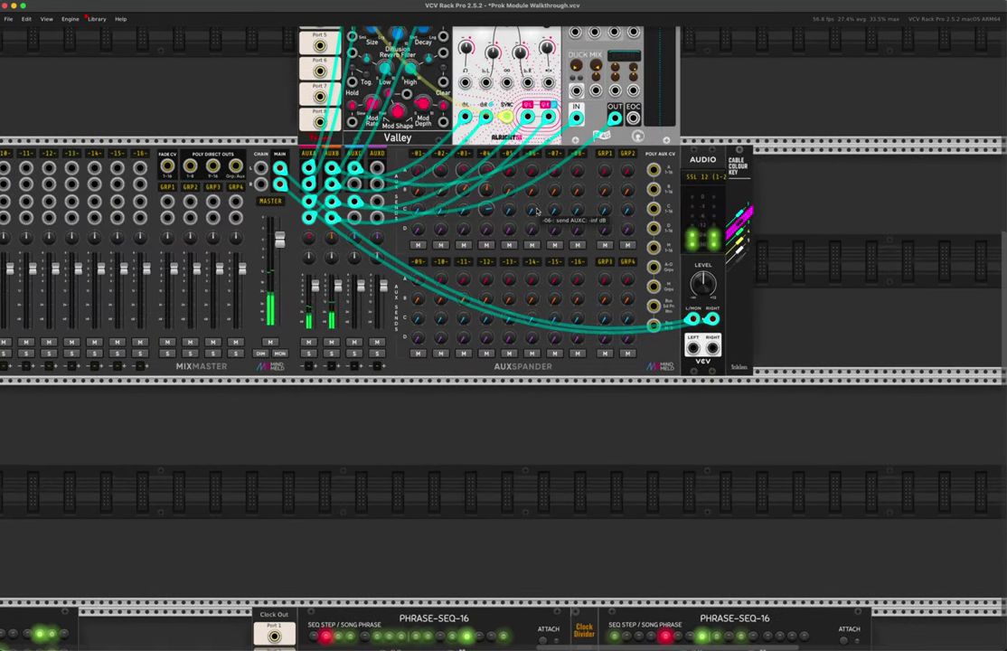
pyautogui.scroll(-12, 643, 306)
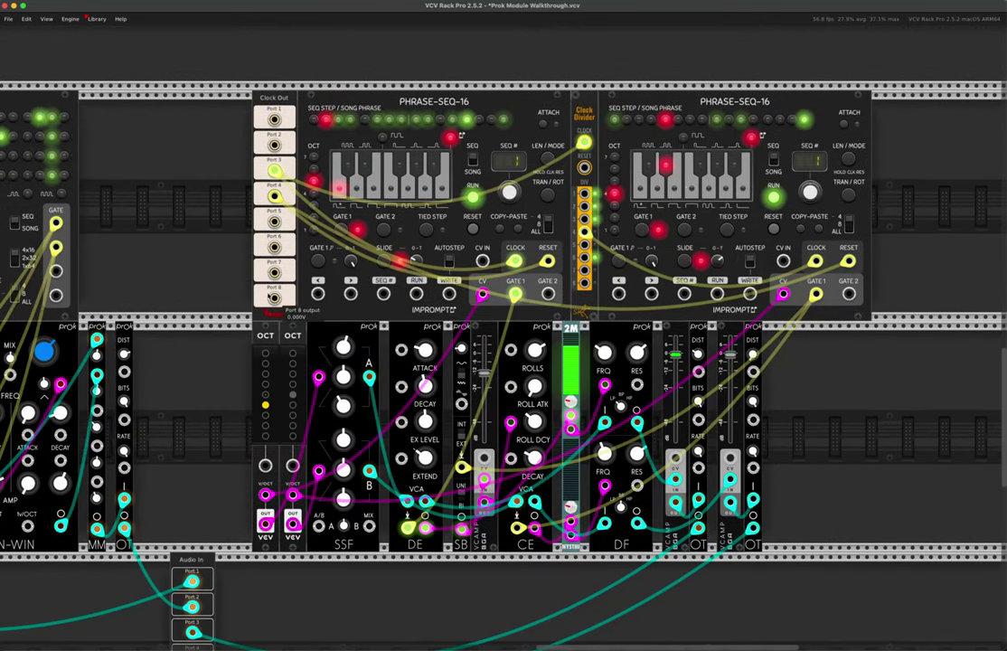
pyautogui.scroll(-2, 251, 257)
pyautogui.scroll(-2, 250, 257)
pyautogui.scroll(4, 259, 256)
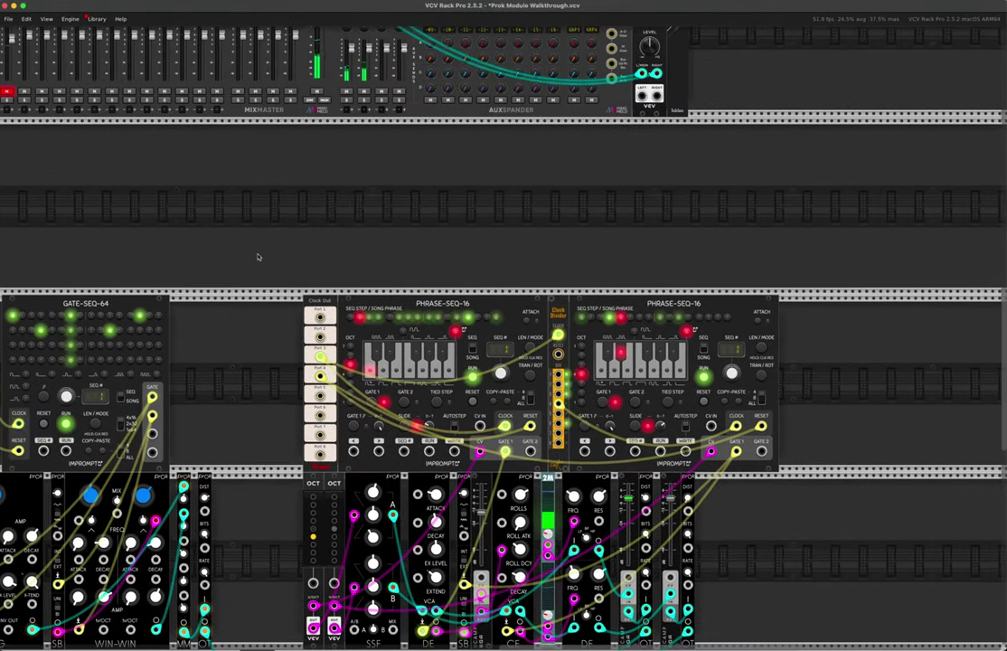
pyautogui.hscroll(-4, 258, 256)
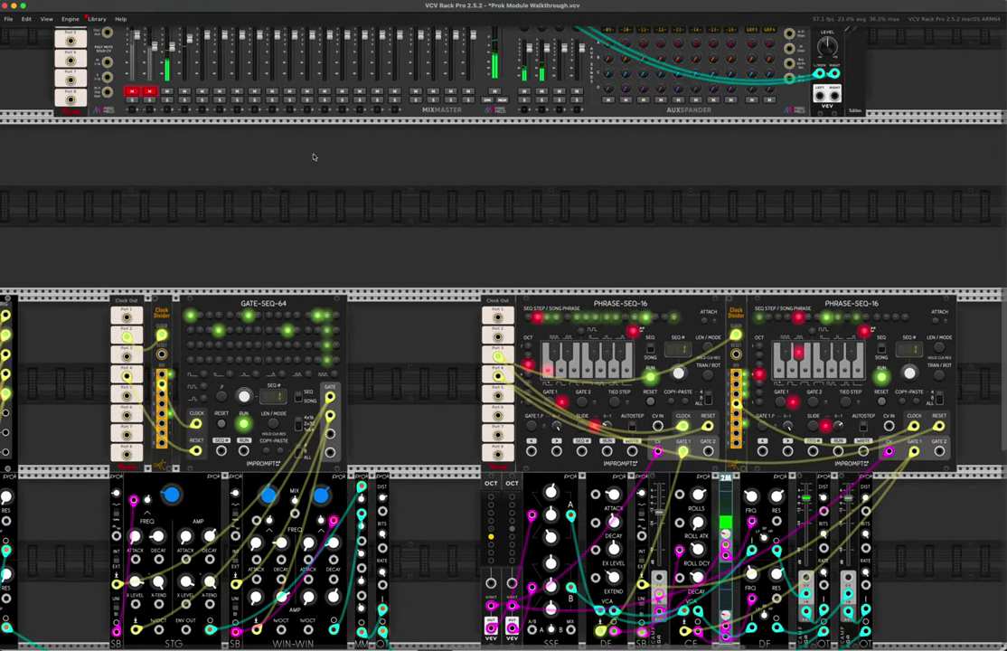
# Step: Examine the phrase sequencers' clock connection and the CE's rolls, roll decay and decay controls on the second voice
pyautogui.scroll(-5, 371, 185)
pyautogui.hscroll(5, 371, 184)
pyautogui.scroll(-2, 522, 264)
pyautogui.hscroll(2, 522, 265)
pyautogui.scroll(4, 522, 264)
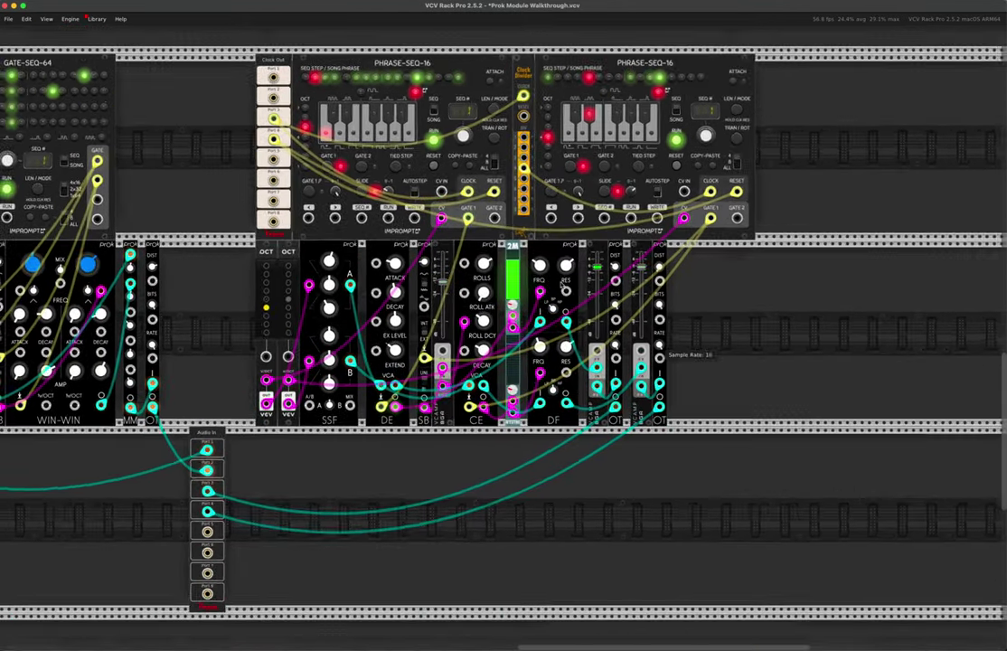
pyautogui.scroll(1, 484, 264)
pyautogui.scroll(2, 488, 262)
pyautogui.hscroll(-1, 488, 262)
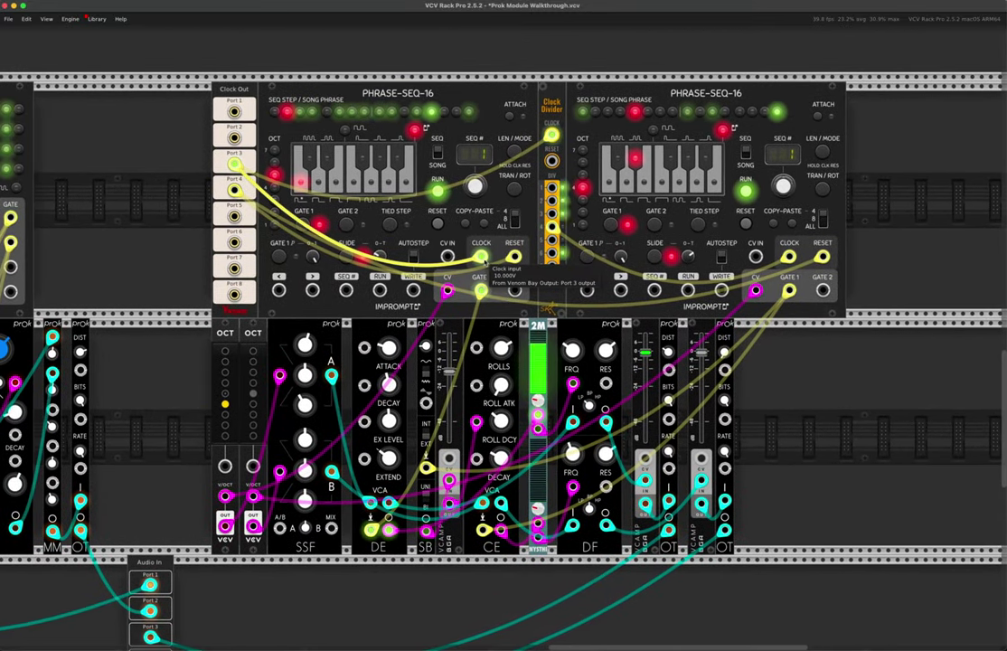
pyautogui.scroll(2, 588, 333)
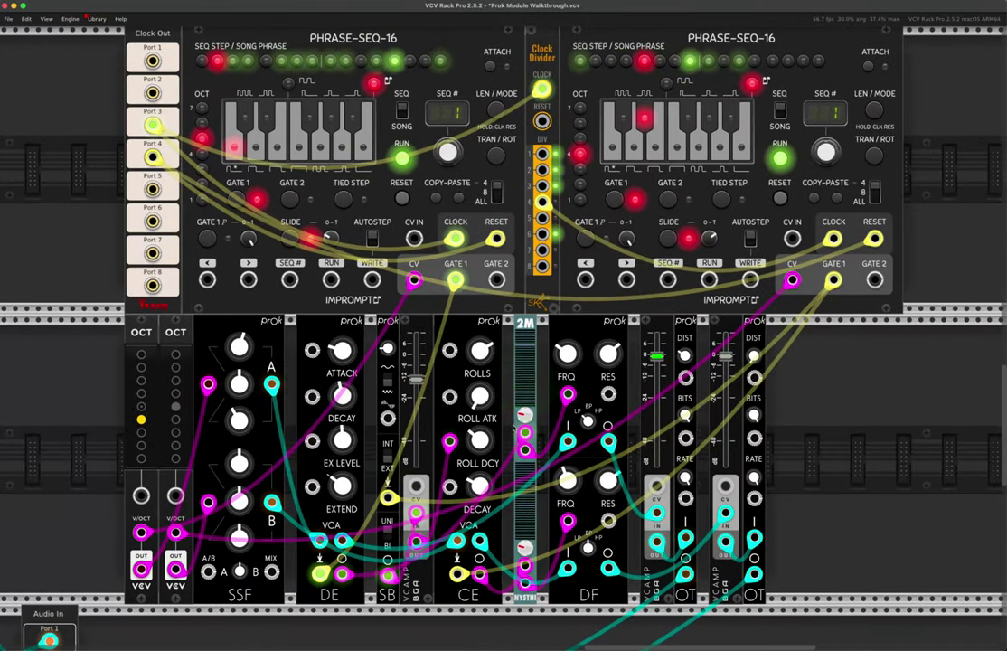
pyautogui.moveTo(483, 445)
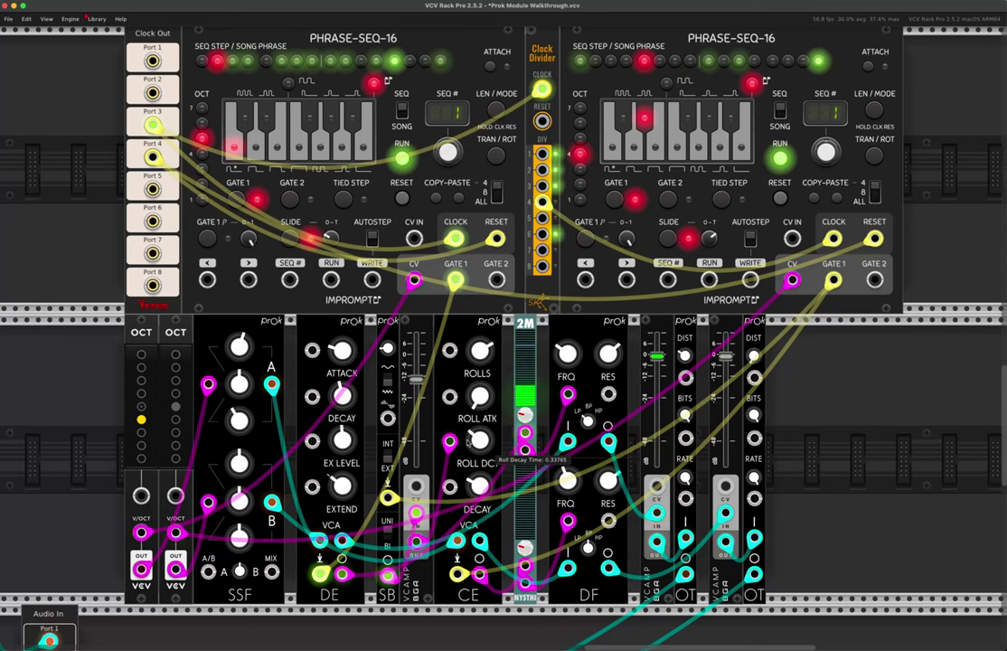
pyautogui.moveTo(479, 487)
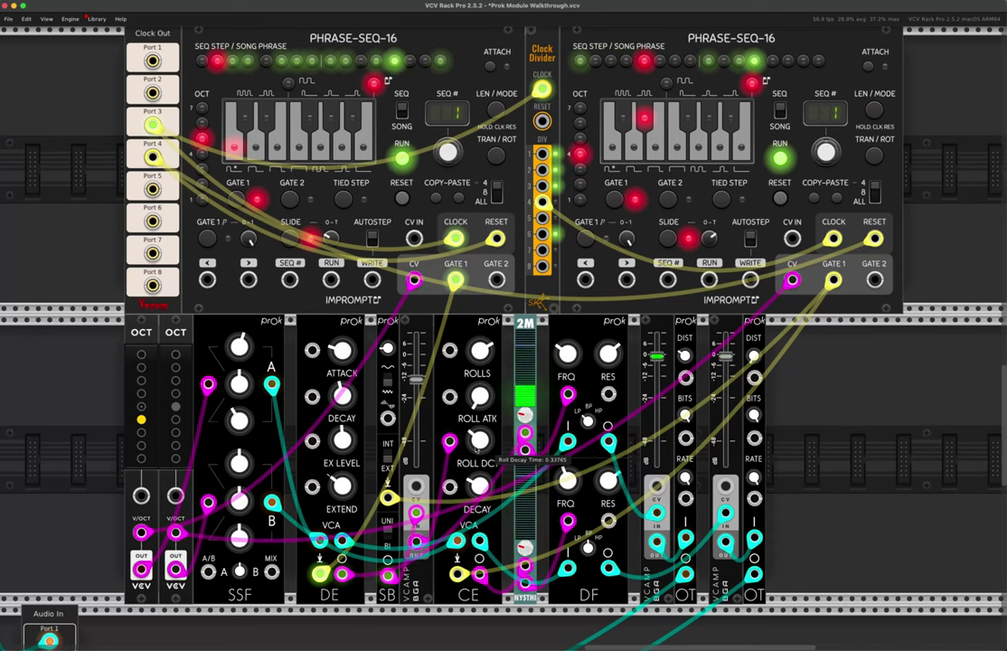
pyautogui.scroll(-1, 481, 388)
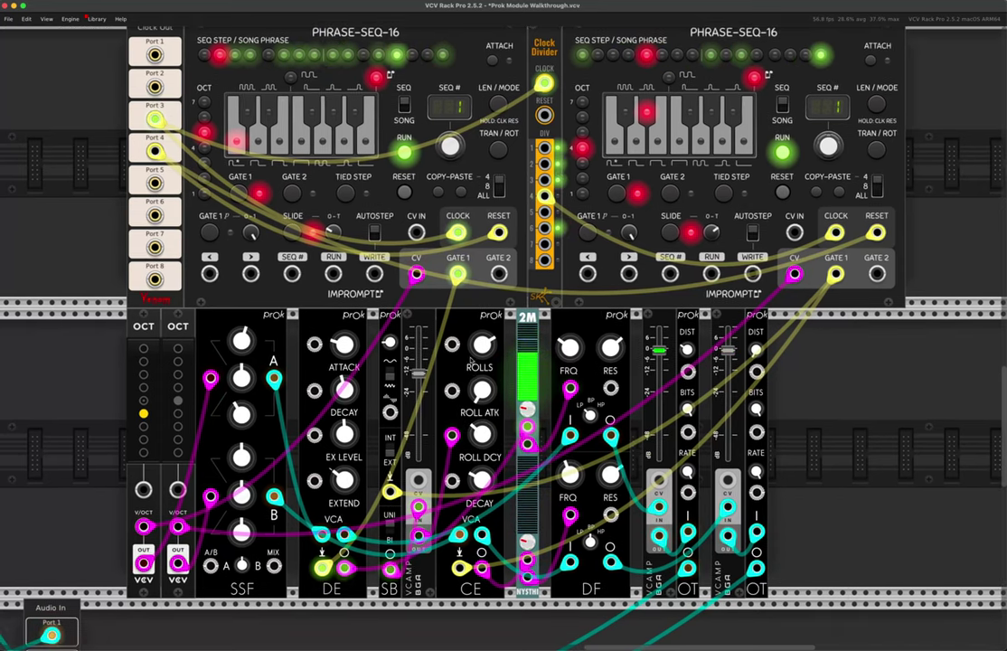
# Step: Sweep the CE's roll count and main decay time on the second voice, leaving the roll count at about 7.29
pyautogui.moveTo(483, 341)
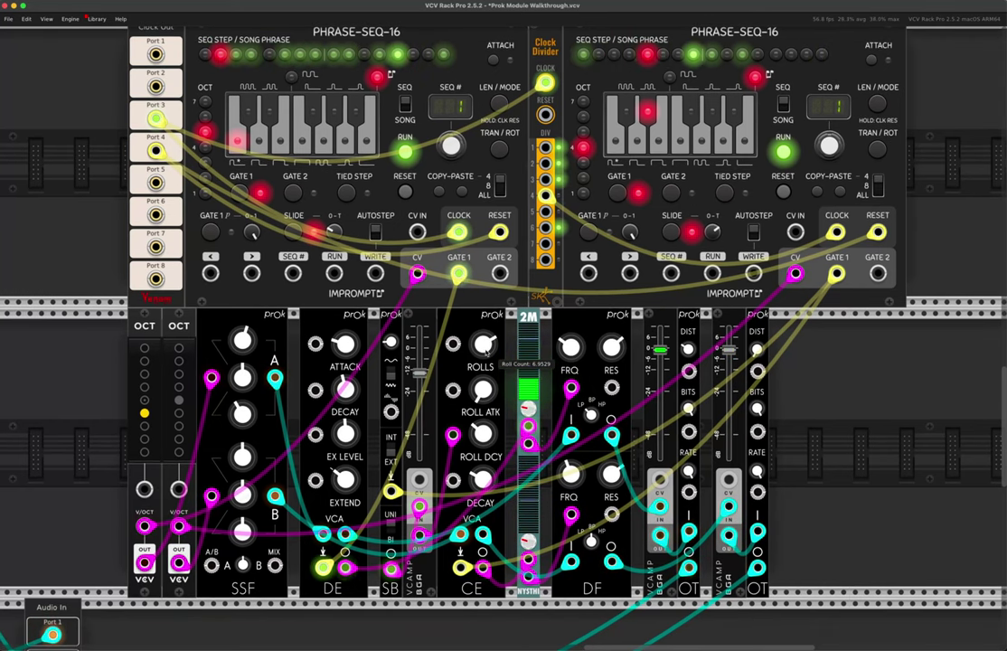
pyautogui.moveTo(488, 349); pyautogui.dragTo(488, 389)
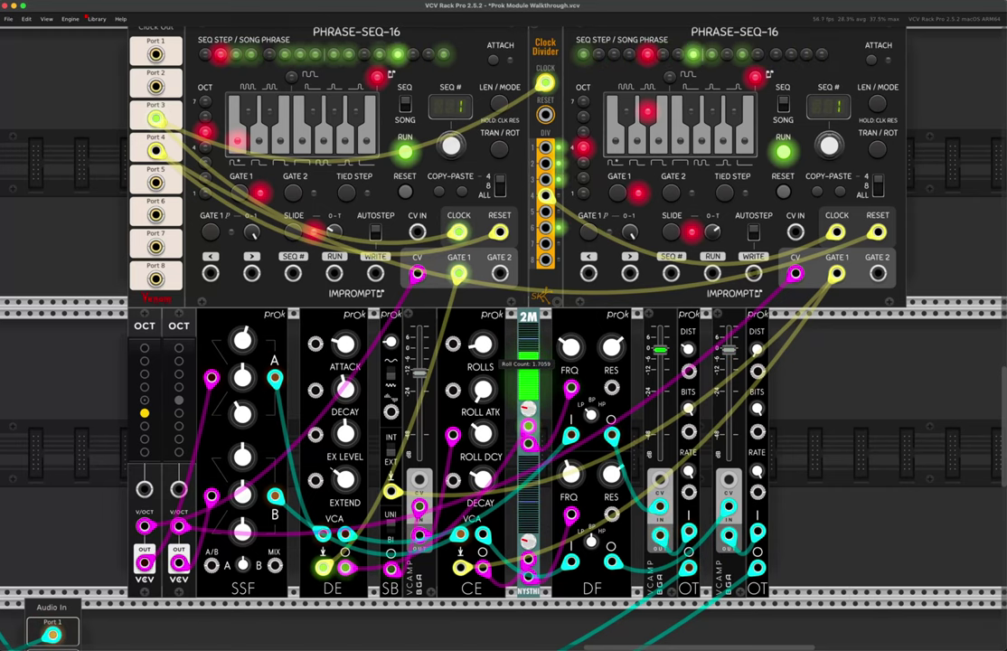
pyautogui.moveTo(483, 344); pyautogui.dragTo(483, 338)
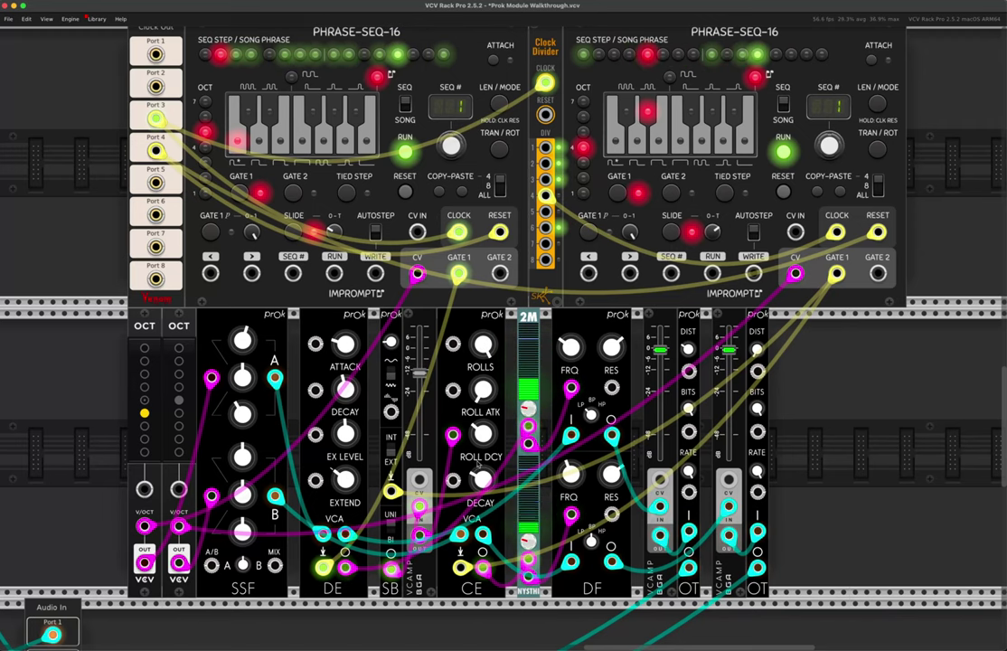
pyautogui.moveTo(480, 479); pyautogui.dragTo(480, 473)
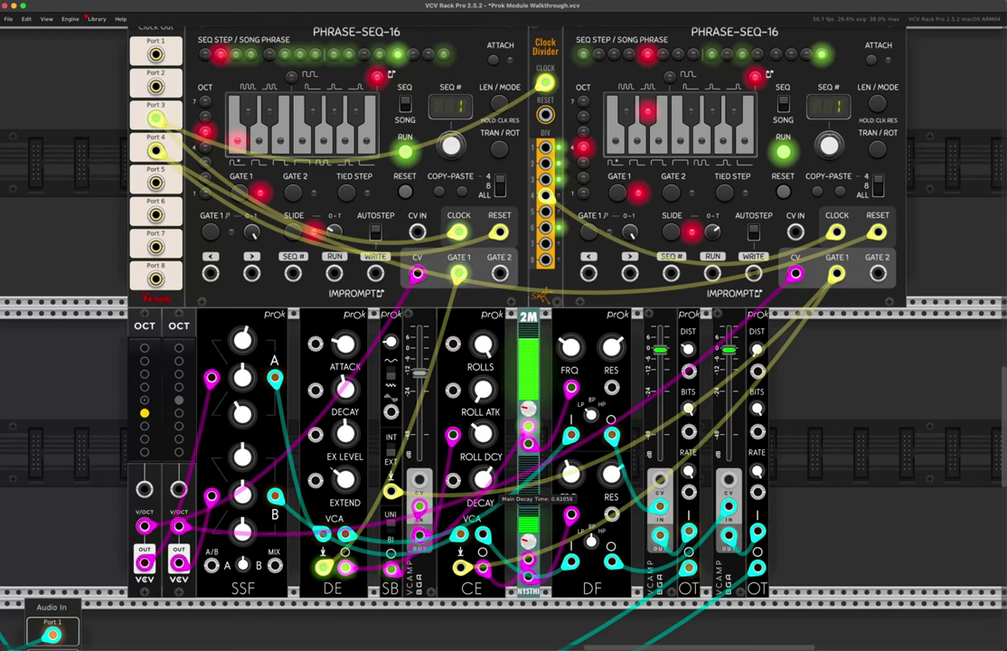
pyautogui.moveTo(483, 479); pyautogui.dragTo(483, 533)
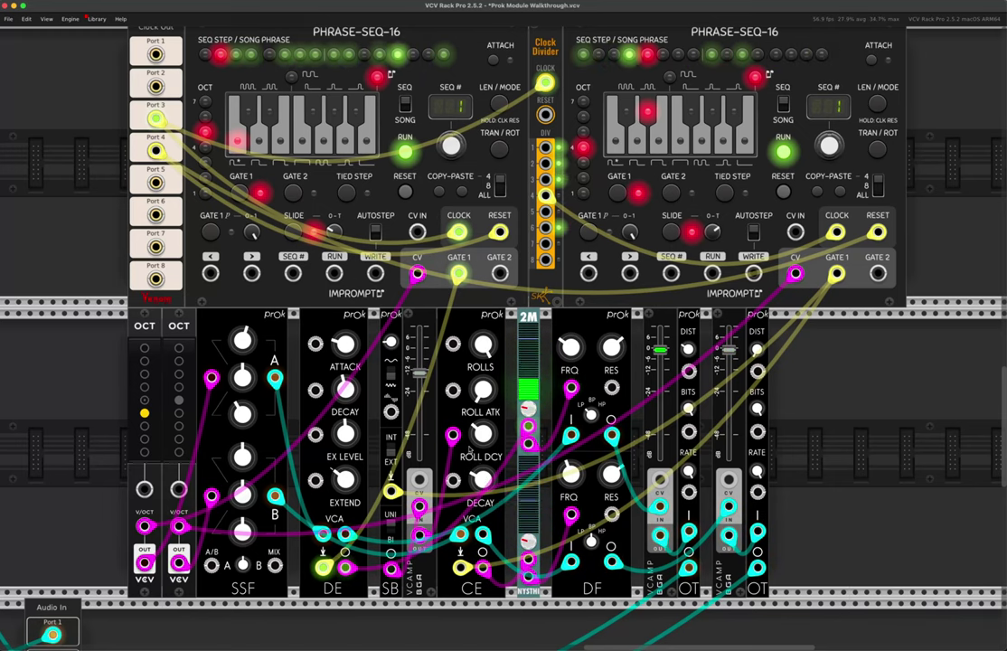
pyautogui.moveTo(488, 354)
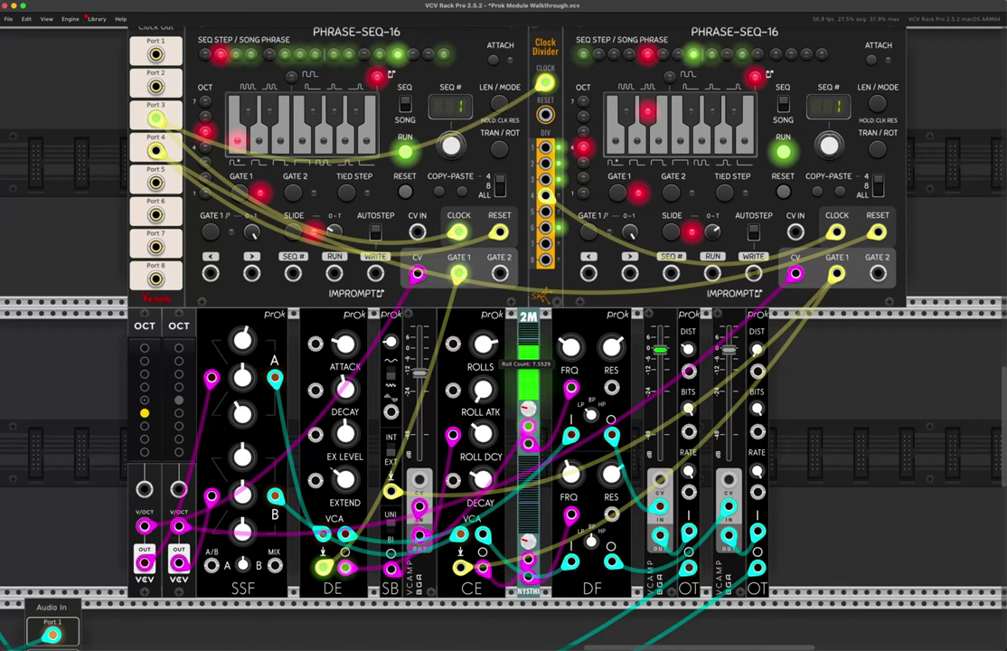
pyautogui.moveTo(483, 343); pyautogui.dragTo(483, 345)
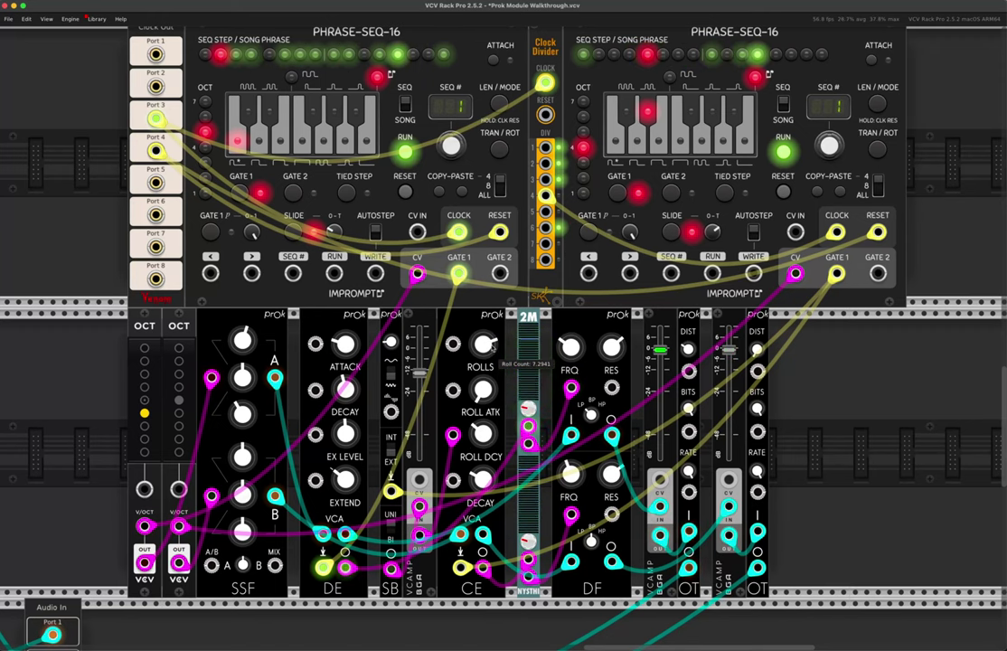
# Step: Sweep filter B's frequency on the DF that processes the SSF voices
pyautogui.moveTo(570, 473)
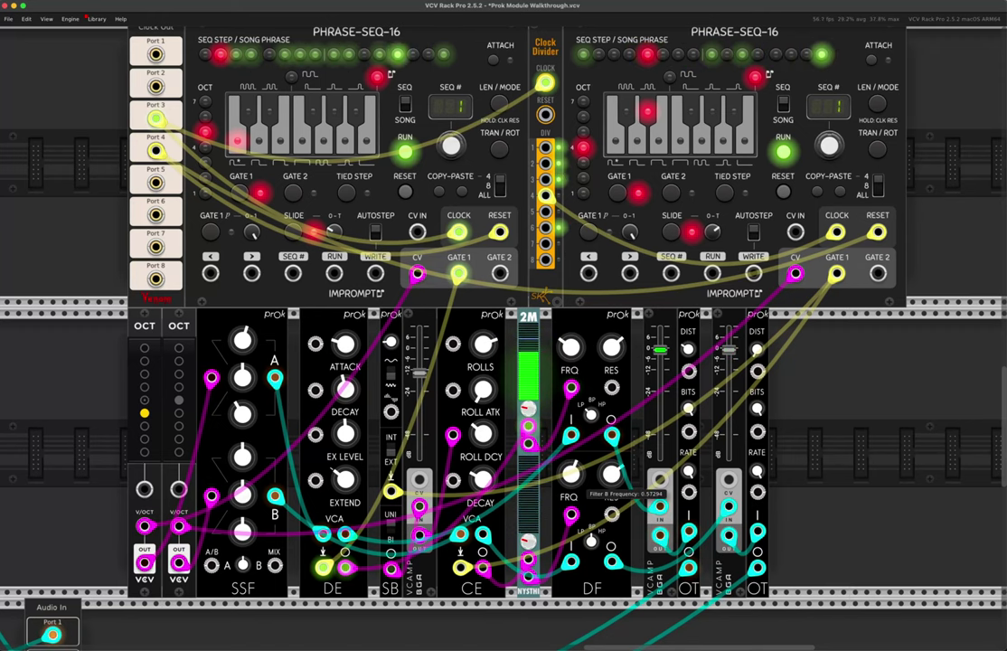
pyautogui.moveTo(571, 473); pyautogui.dragTo(570, 471)
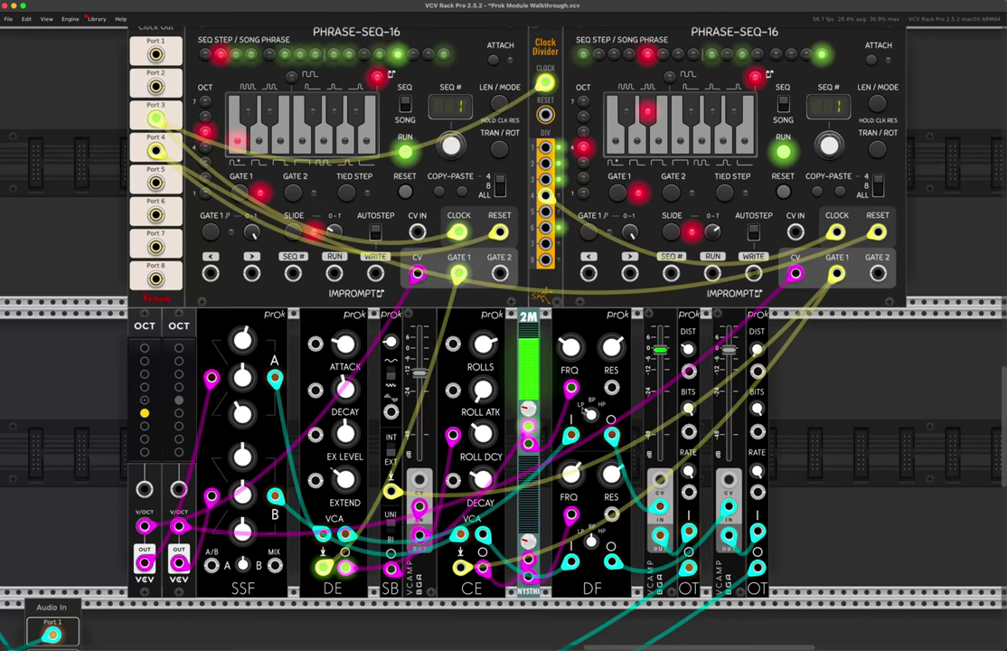
pyautogui.moveTo(571, 472); pyautogui.dragTo(571, 508)
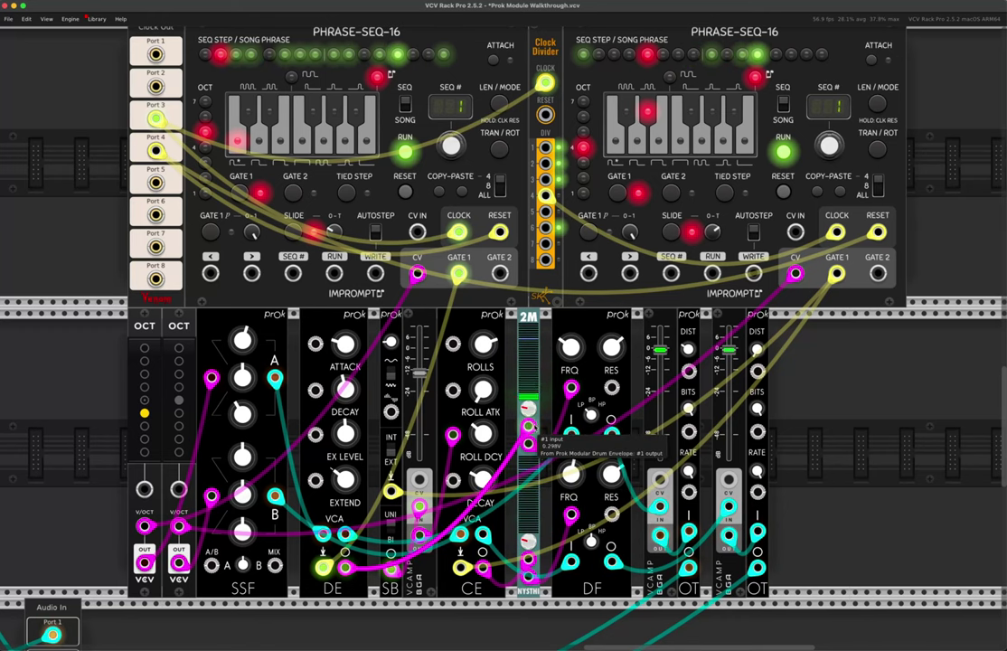
# Step: Adjust DF filter A's frequency and the distortion amounts on the two OTs that follow it
pyautogui.scroll(-3, 524, 407)
pyautogui.moveTo(567, 375); pyautogui.dragTo(567, 392)
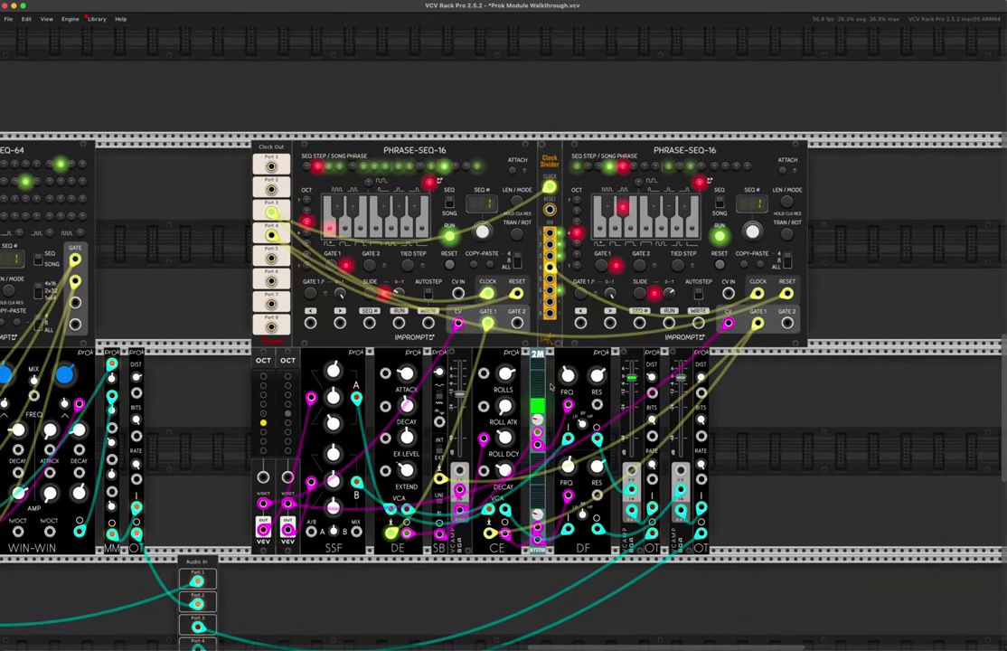
pyautogui.moveTo(651, 378)
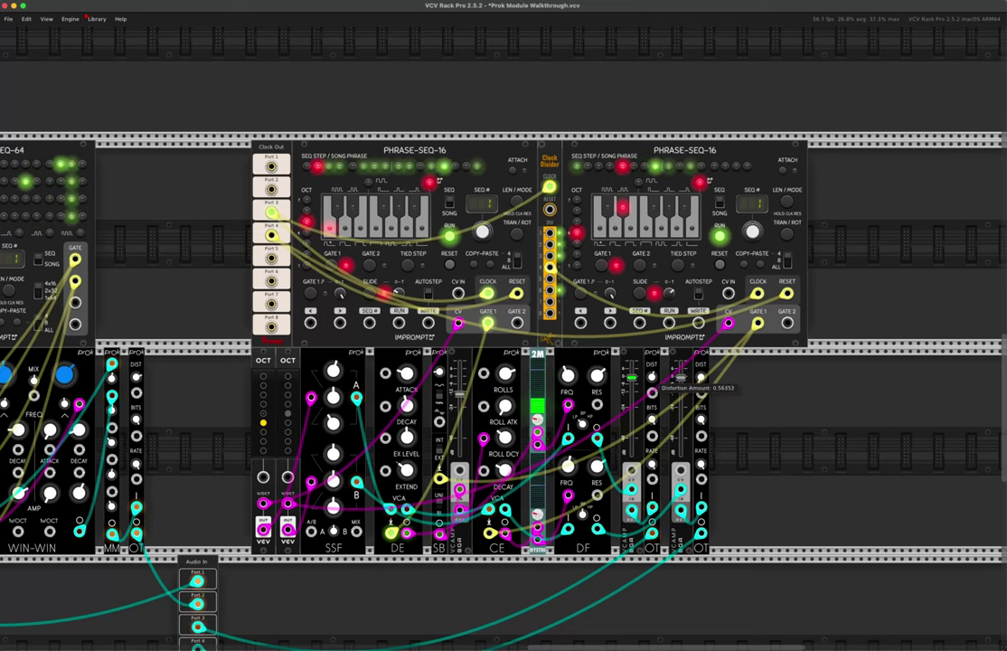
pyautogui.moveTo(652, 374); pyautogui.dragTo(701, 385)
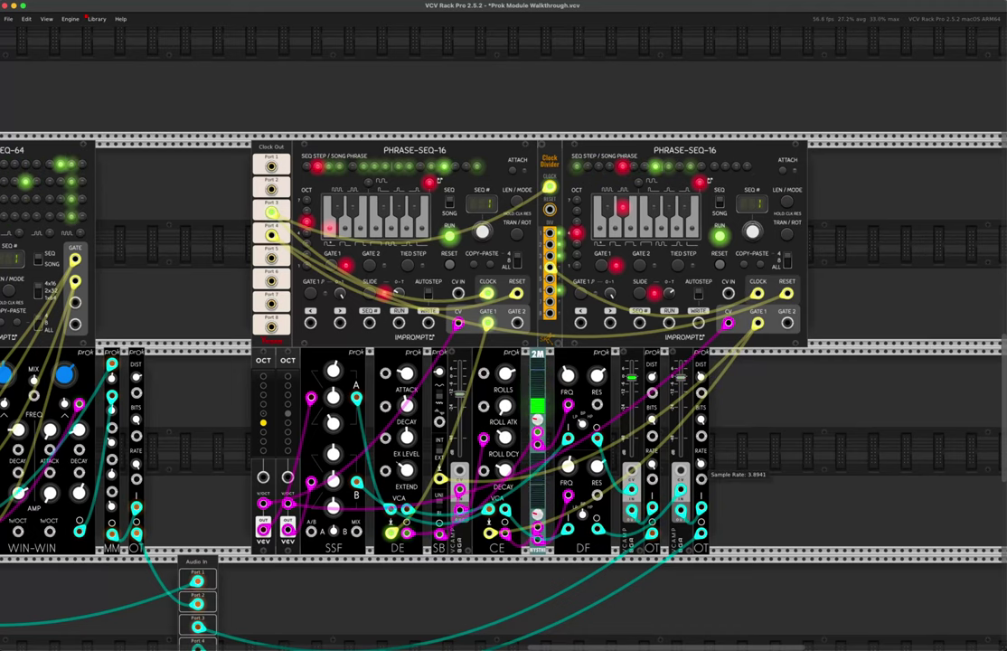
# Step: Unmute mixer channels 1 and 2 so that the drums and all other voices play together
pyautogui.scroll(-5, 241, 296)
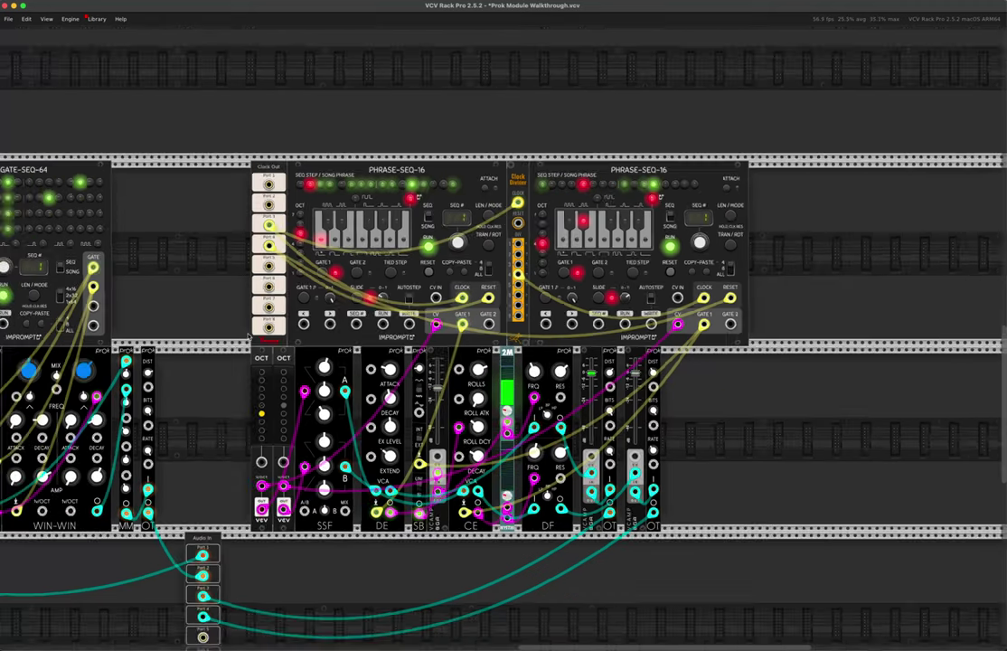
pyautogui.hscroll(-10, 240, 297)
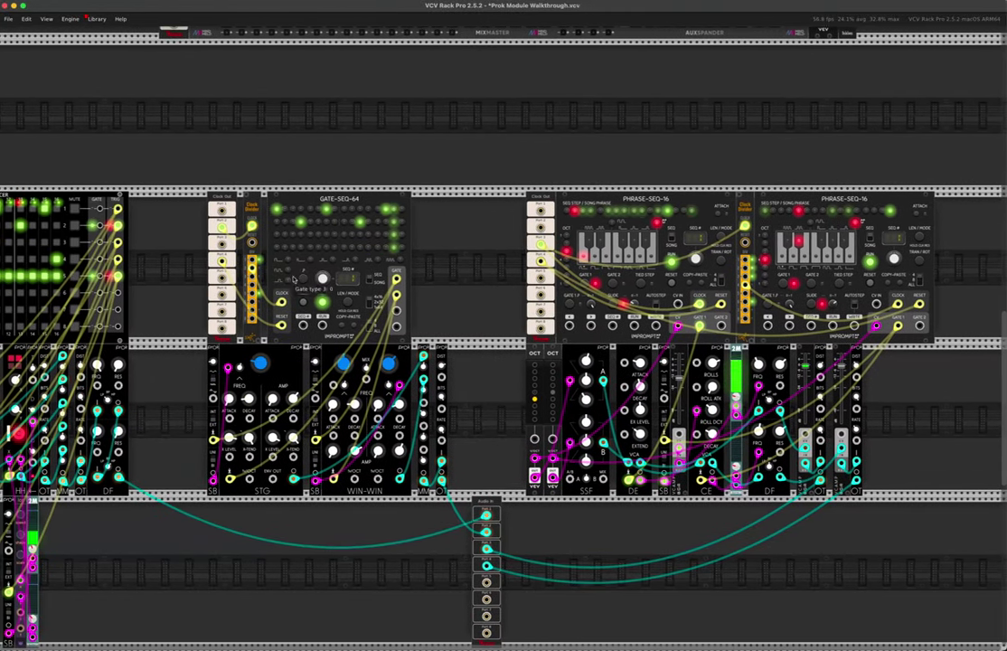
pyautogui.scroll(5, 313, 206)
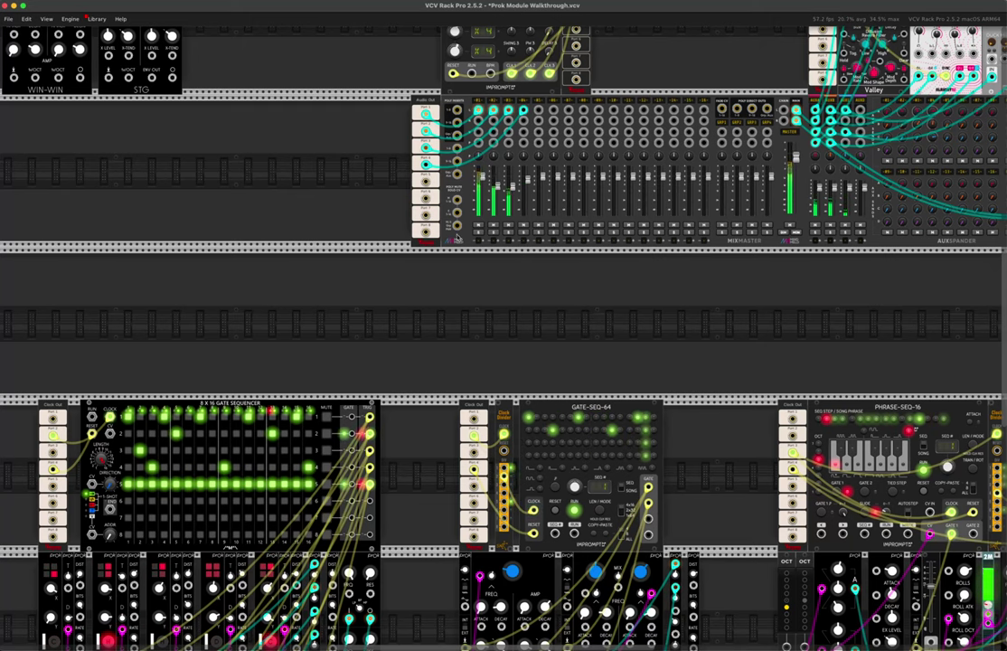
# Step: Sweep the filter A and filter B frequencies on the DF at the end of the drum chain
pyautogui.scroll(-4, 457, 241)
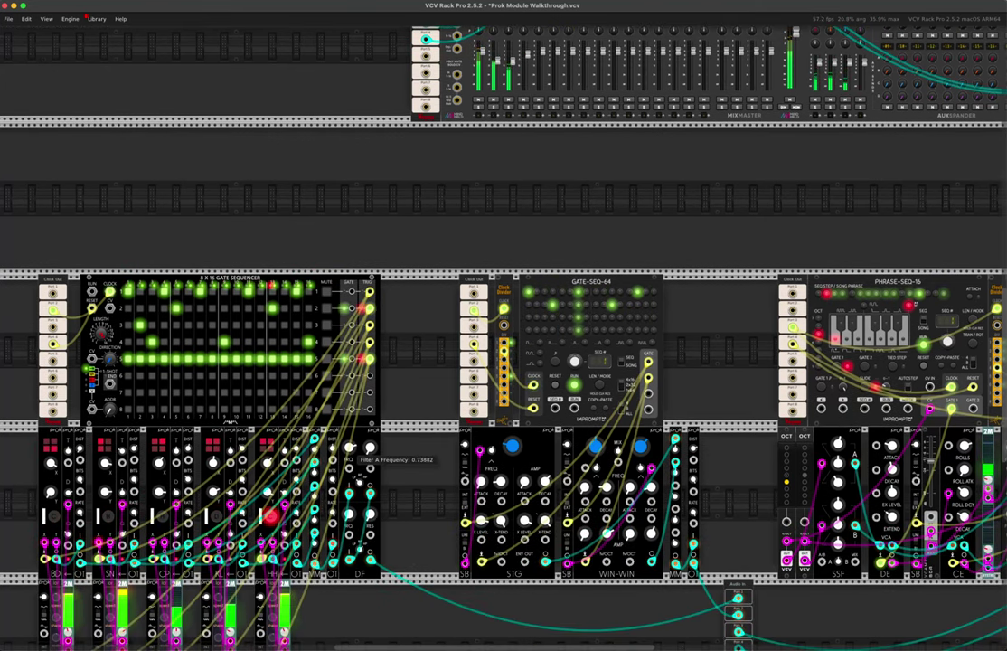
pyautogui.moveTo(349, 446)
pyautogui.mouseDown()
pyautogui.moveTo(349, 488)
pyautogui.moveTo(351, 428)
pyautogui.mouseUp()
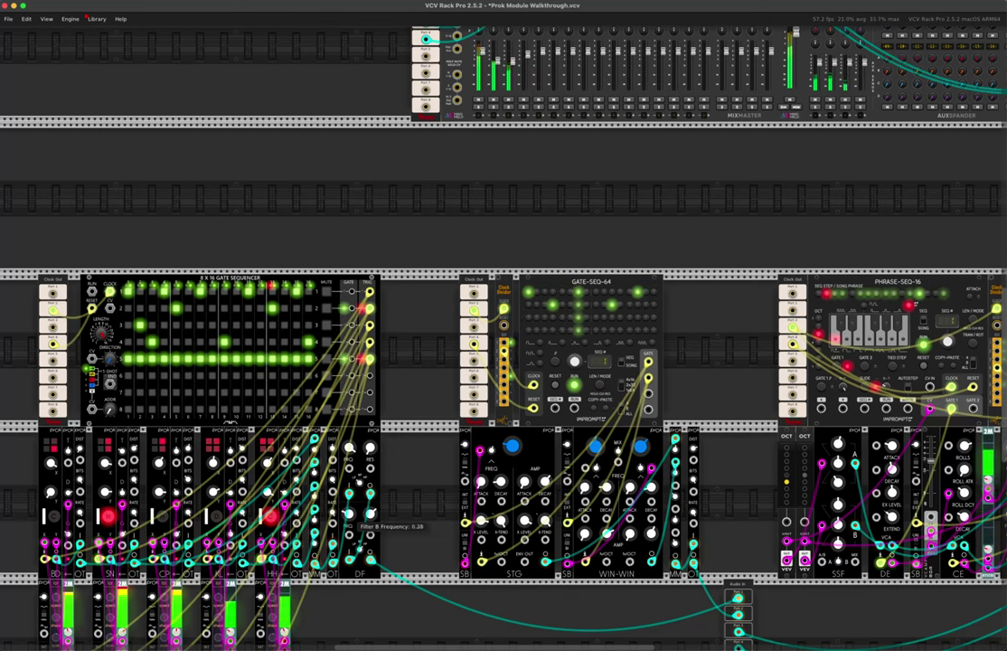
pyautogui.moveTo(350, 529); pyautogui.dragTo(351, 499)
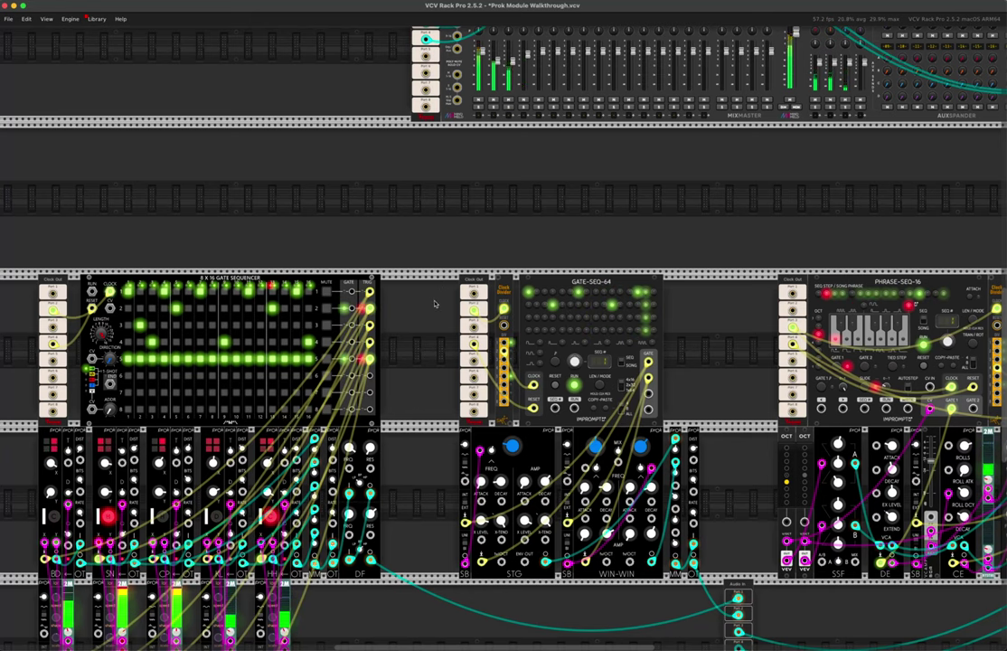
pyautogui.scroll(-3, 434, 304)
pyautogui.scroll(-2, 430, 287)
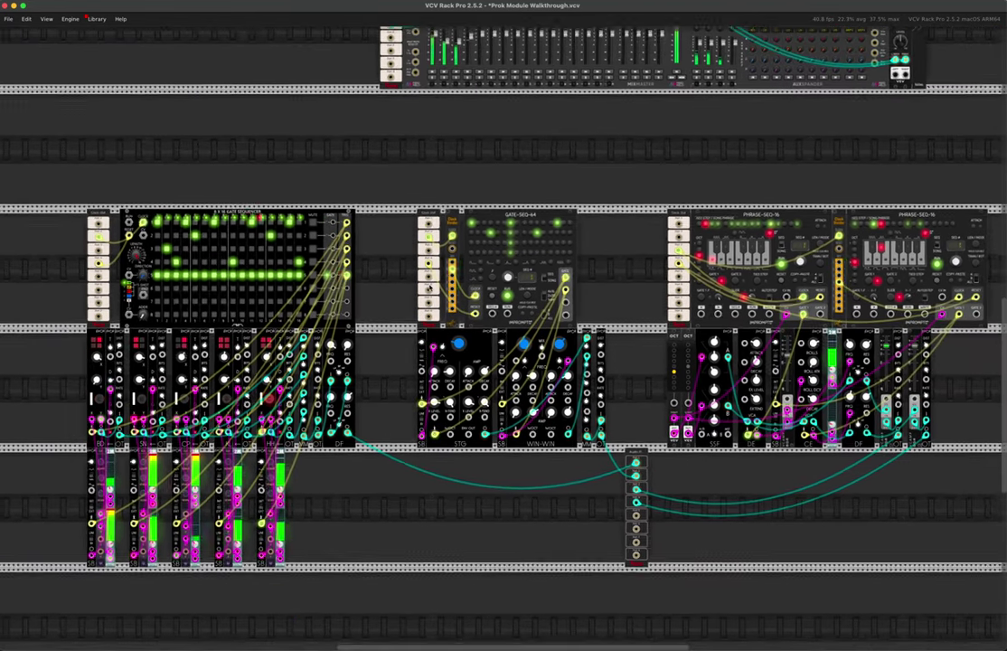
pyautogui.scroll(-1, 429, 287)
pyautogui.hscroll(2, 429, 288)
pyautogui.hscroll(-1, 427, 287)
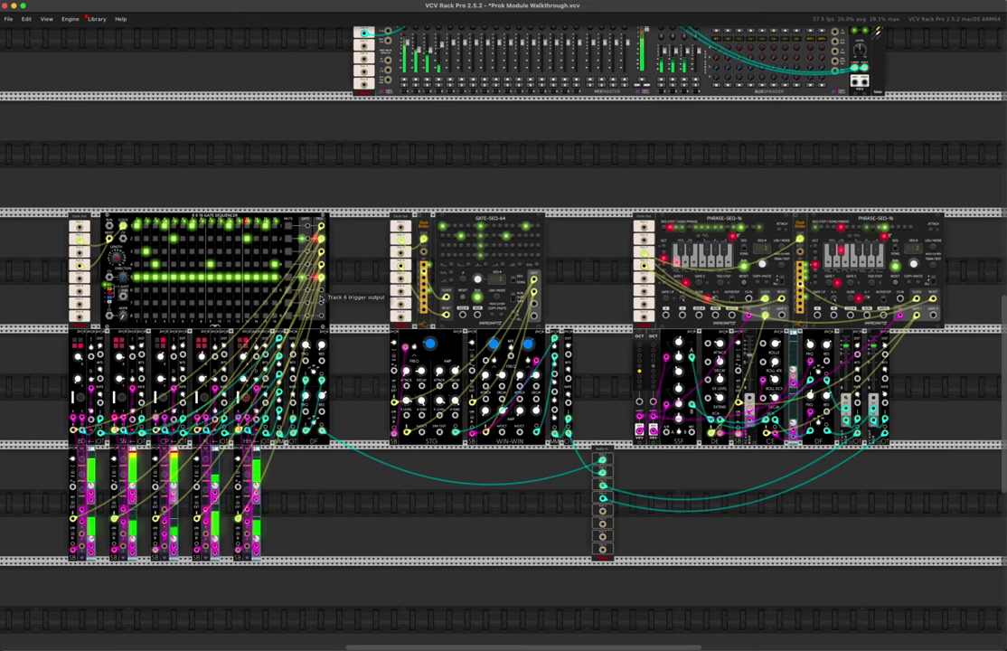
pyautogui.moveTo(307, 345); pyautogui.dragTo(307, 407)
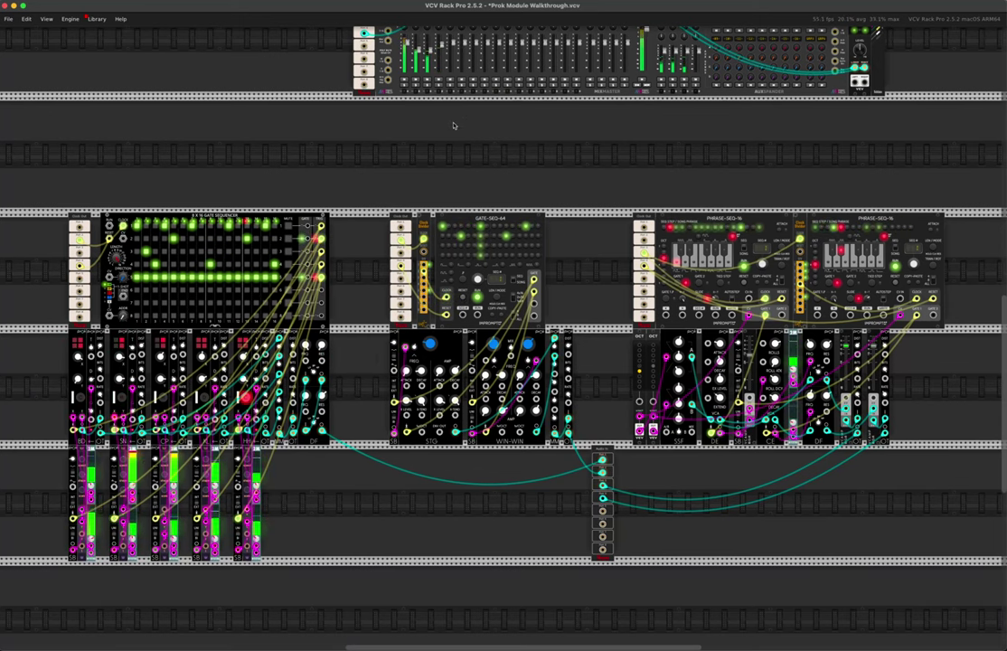
# Step: Examine the mixer's master fader, the audio output level, and the drum DF and OT settings while every voice plays
pyautogui.scroll(2, 453, 128)
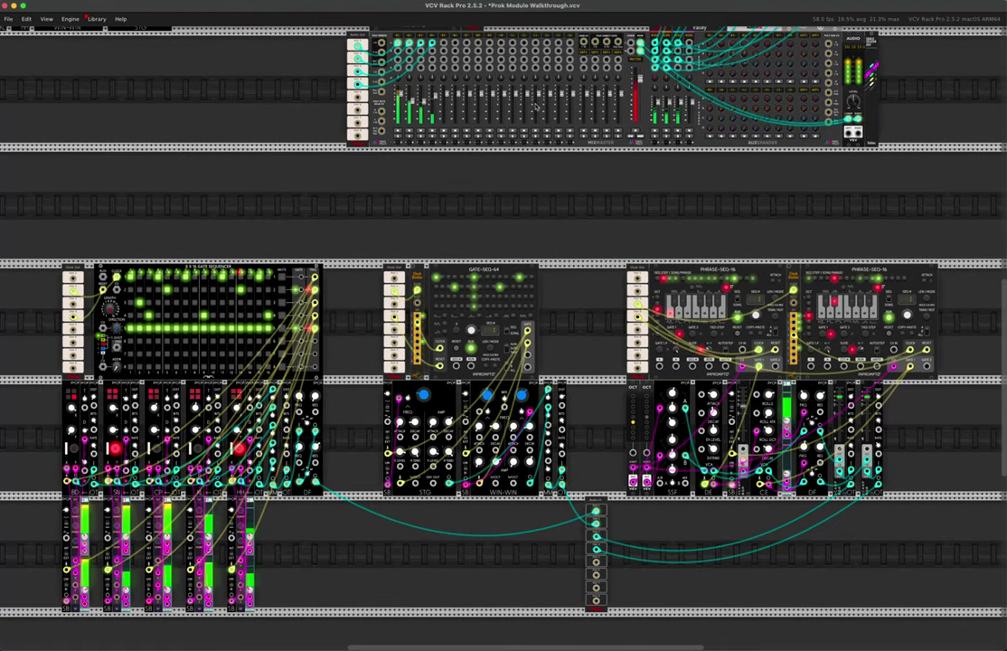
pyautogui.moveTo(639, 77)
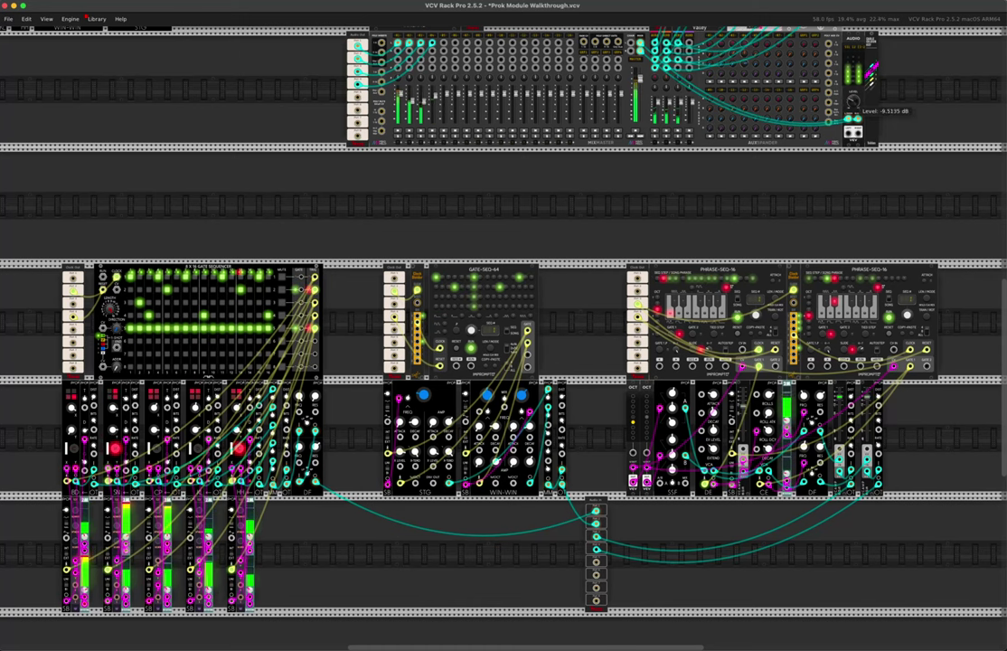
pyautogui.moveTo(853, 116)
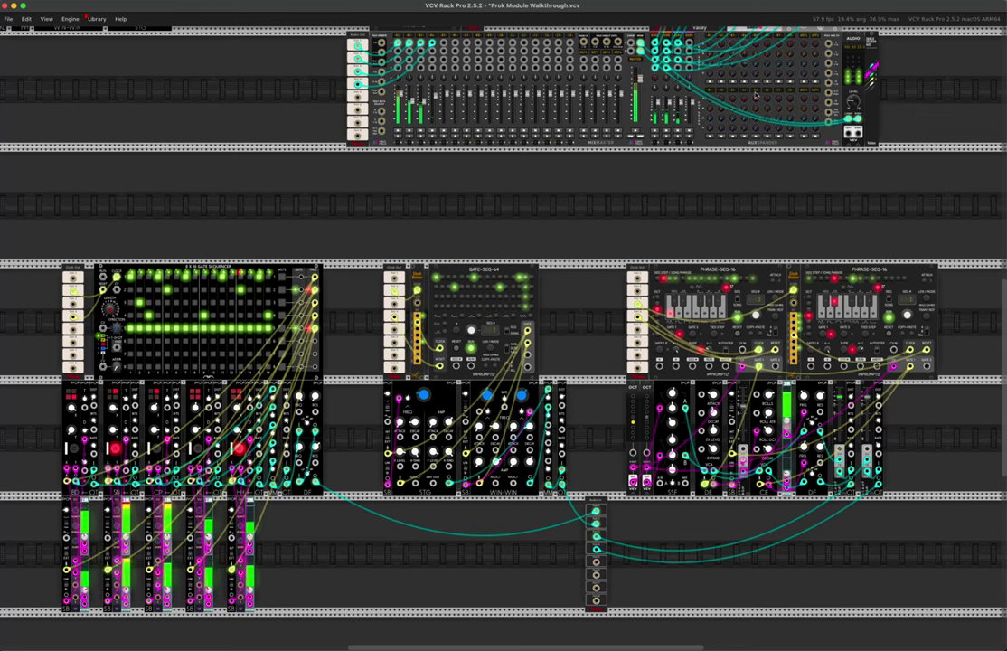
pyautogui.scroll(-3, 583, 204)
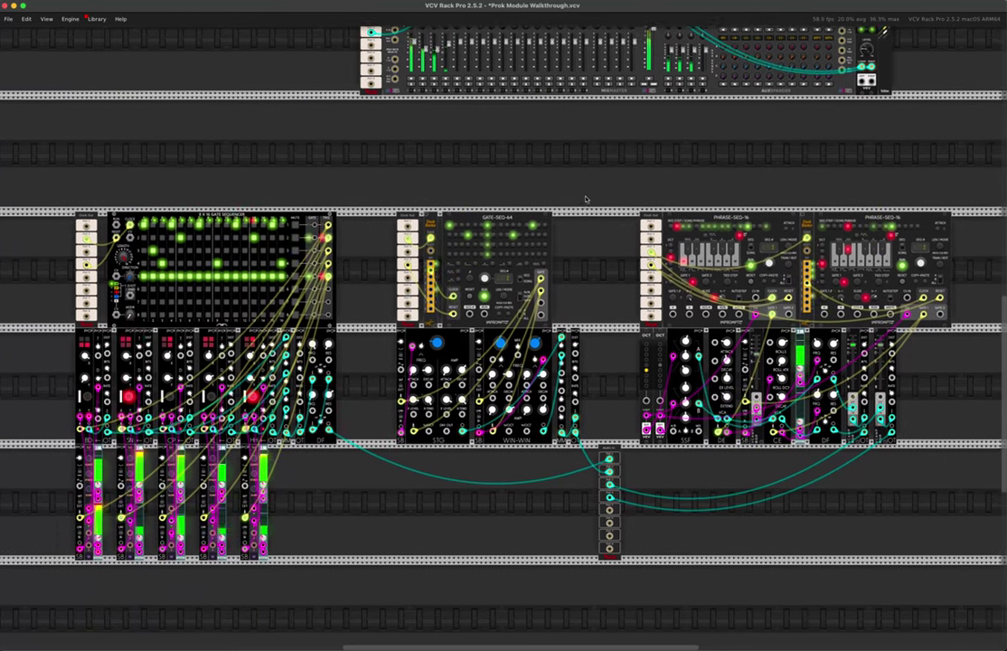
pyautogui.scroll(-1, 586, 198)
pyautogui.hscroll(1, 585, 199)
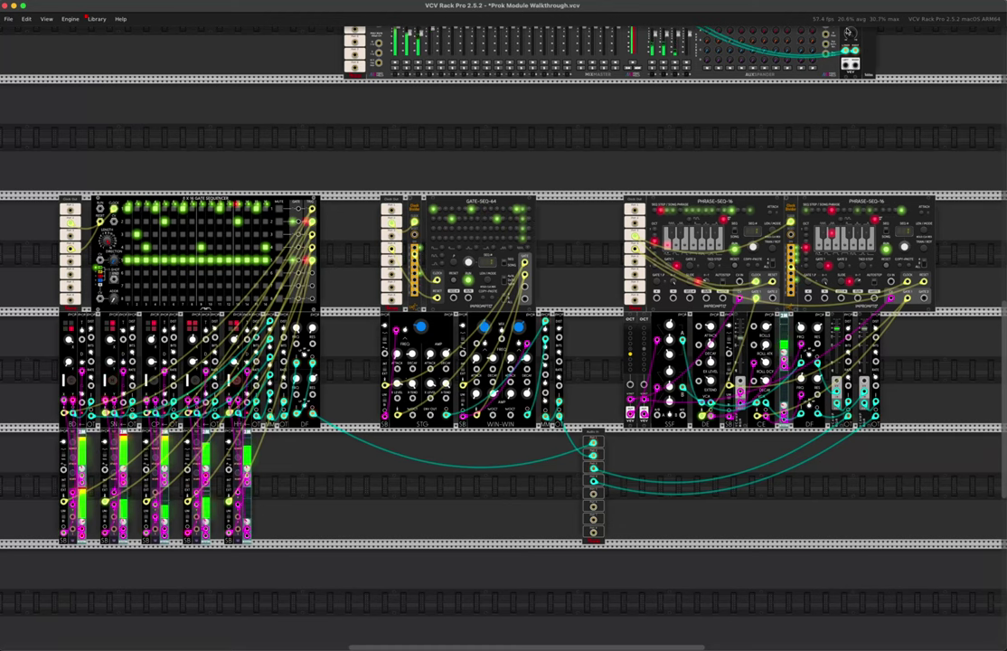
pyautogui.moveTo(849, 36)
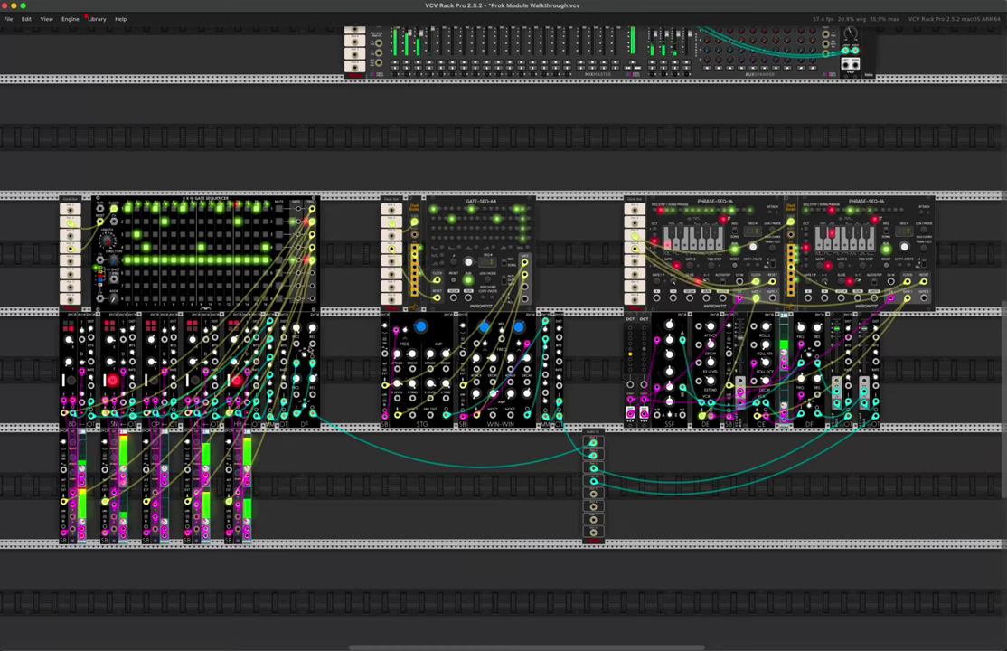
pyautogui.moveTo(300, 383)
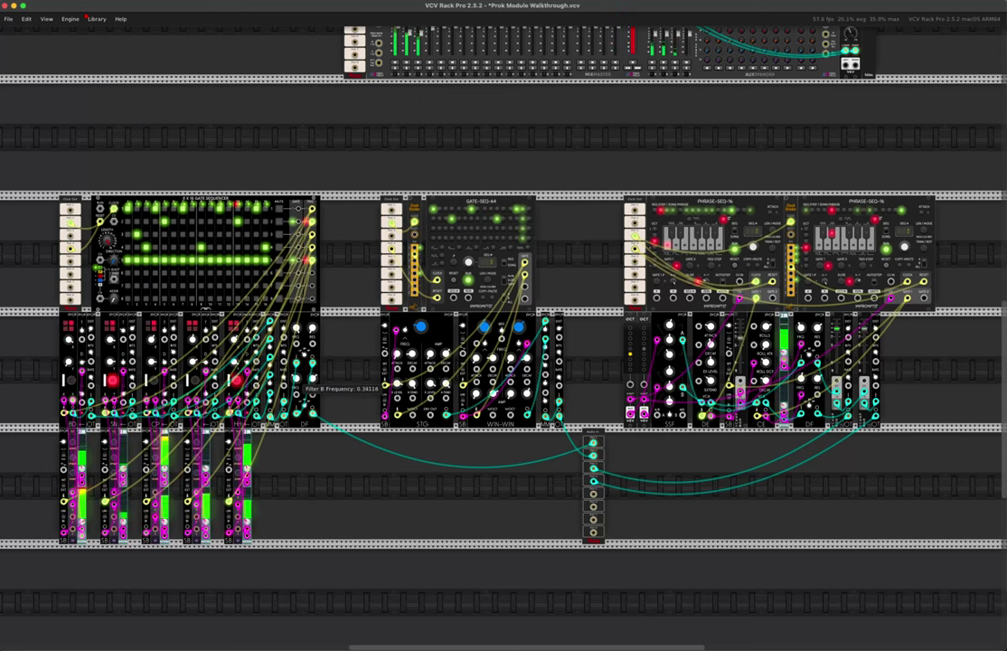
pyautogui.moveTo(286, 331)
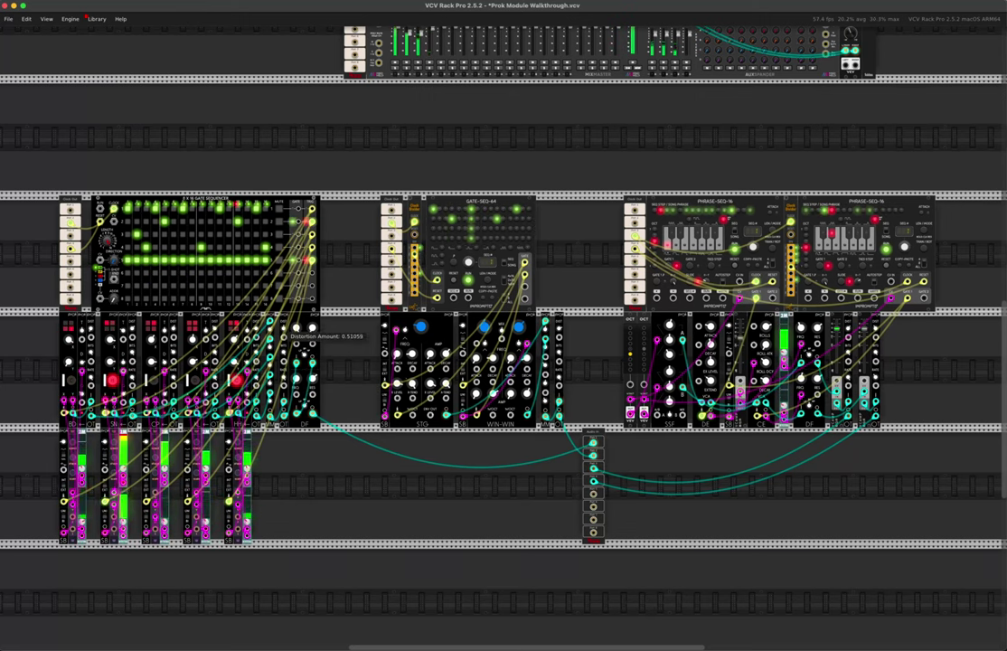